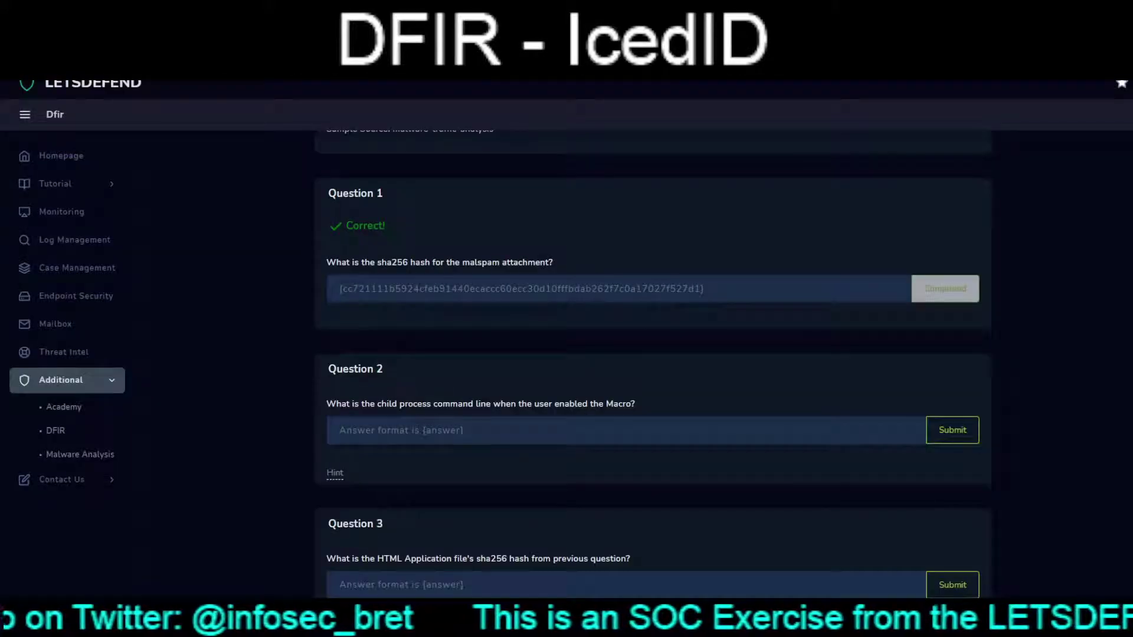
- Submit {explorer.exe collectionBoxConst.hta} as the answer to Question 2 about the macro's child process command line
{"action": "left_click", "coordinate": [626, 430]}
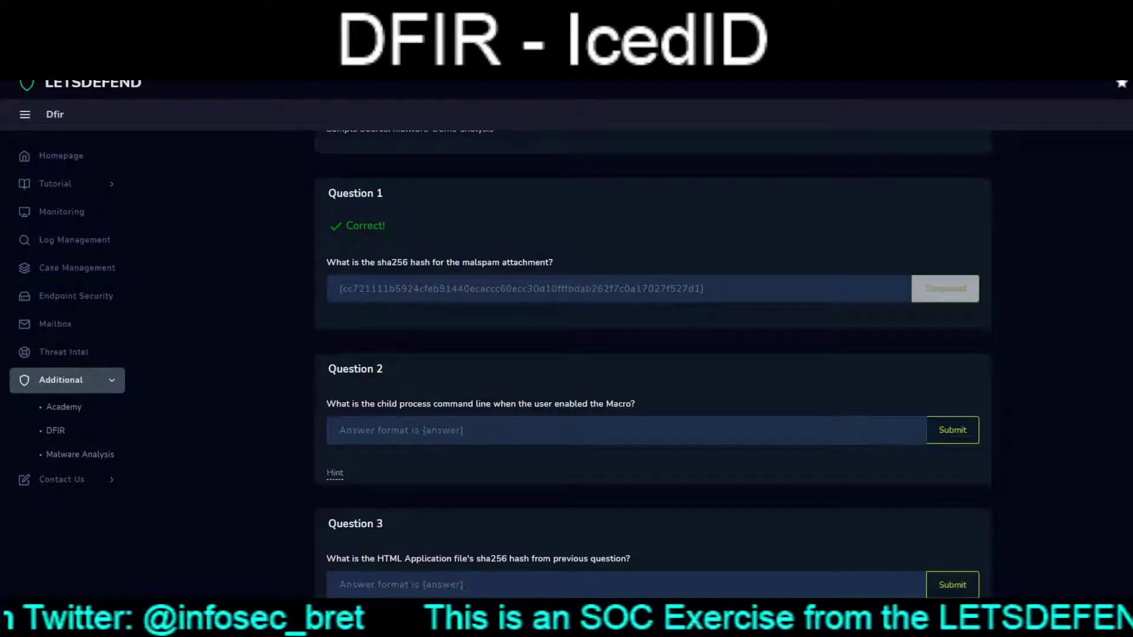
{"action": "type", "text": "{explorer.exe collectionBoxConst.hta}"}
{"action": "left_click", "coordinate": [952, 430]}
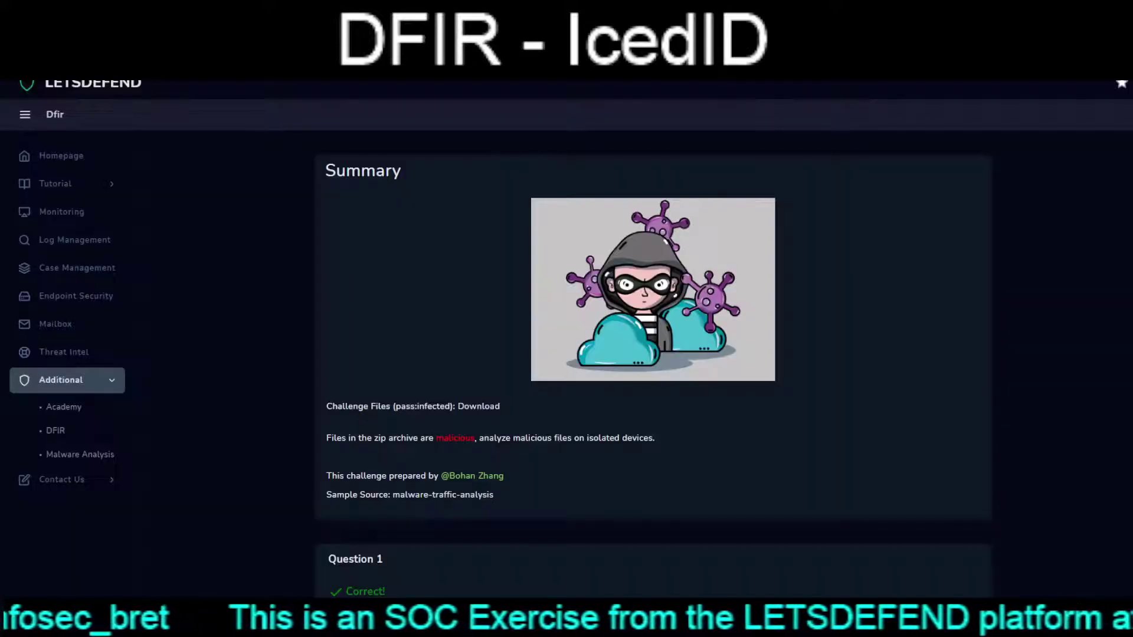
{"action": "scroll", "coordinate": [653, 349], "scroll_direction": "down", "scroll_amount": 8}
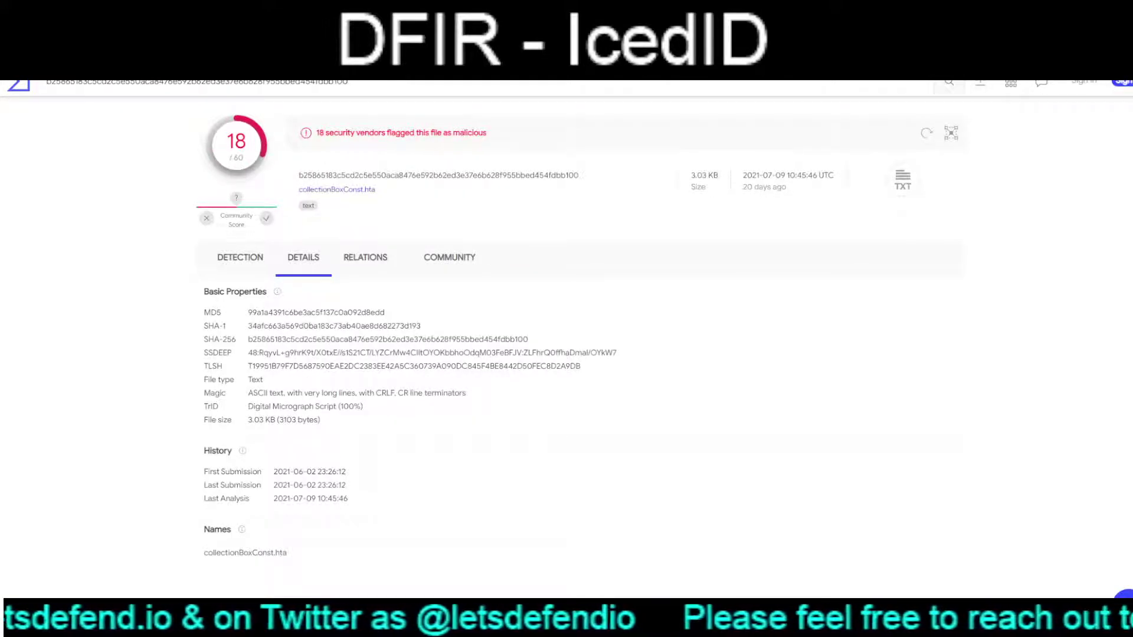
- Copy the SHA-256 of collectionBoxConst.hta from its VirusTotal report and submit it in curly braces as the LetsDefend Question 3 answer
{"action": "double_click", "coordinate": [387, 339]}
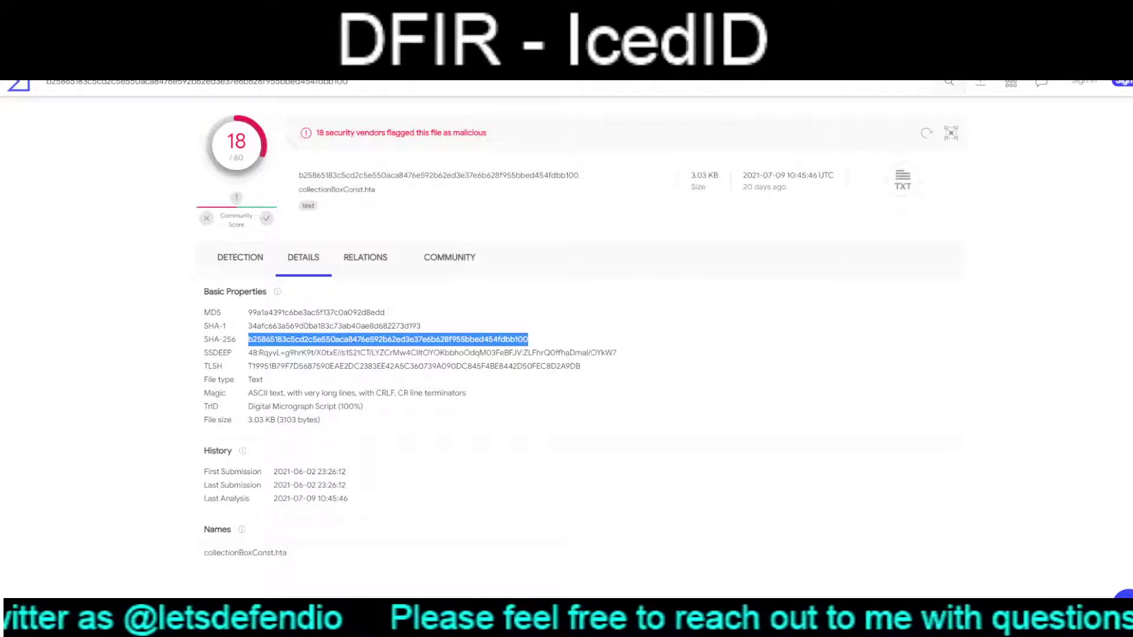
{"action": "key", "text": "alt+Tab"}
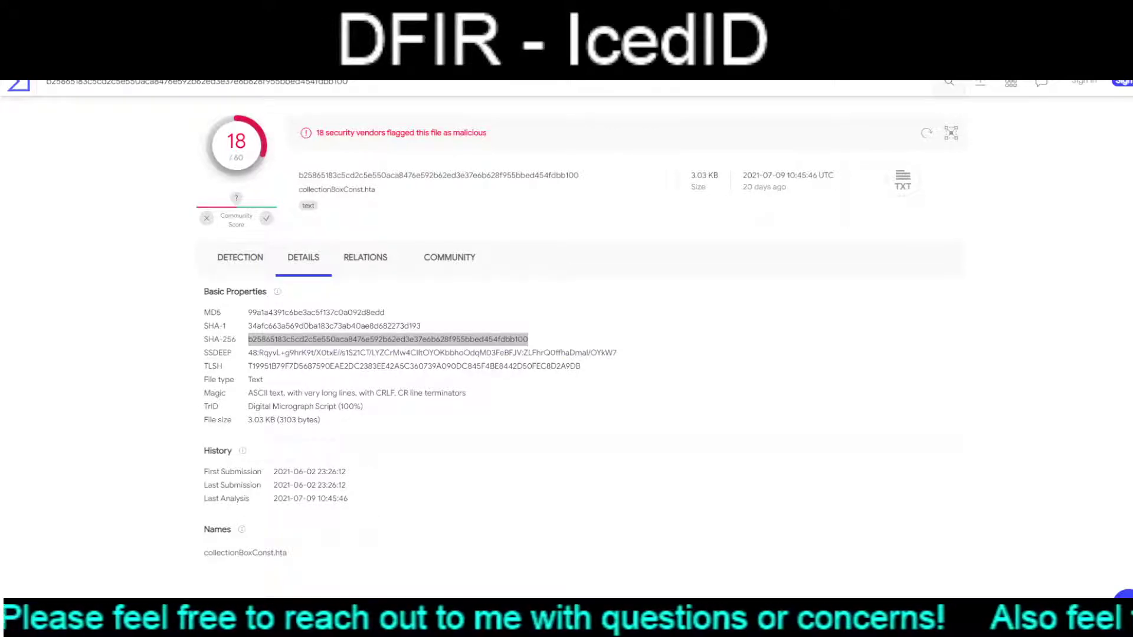
{"action": "key", "text": "ctrl+Tab"}
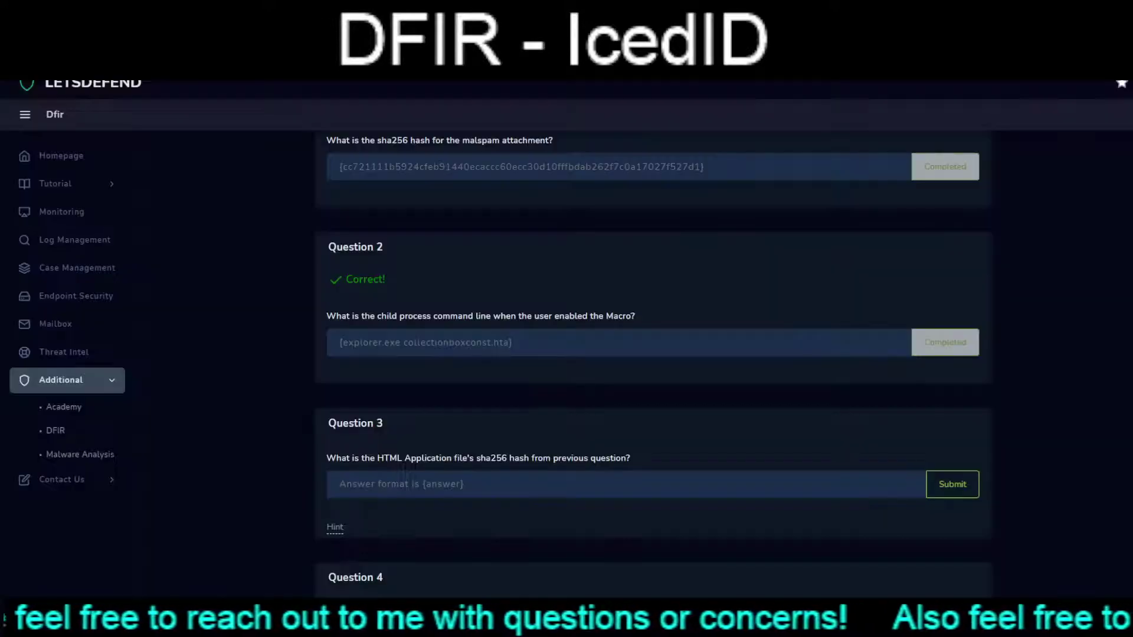
{"action": "left_click", "coordinate": [413, 483]}
{"action": "type", "text": "{b25865183c5cd2c5e550aca8476e592b62ed3e37e6b628f955bbed454fdbb100}"}
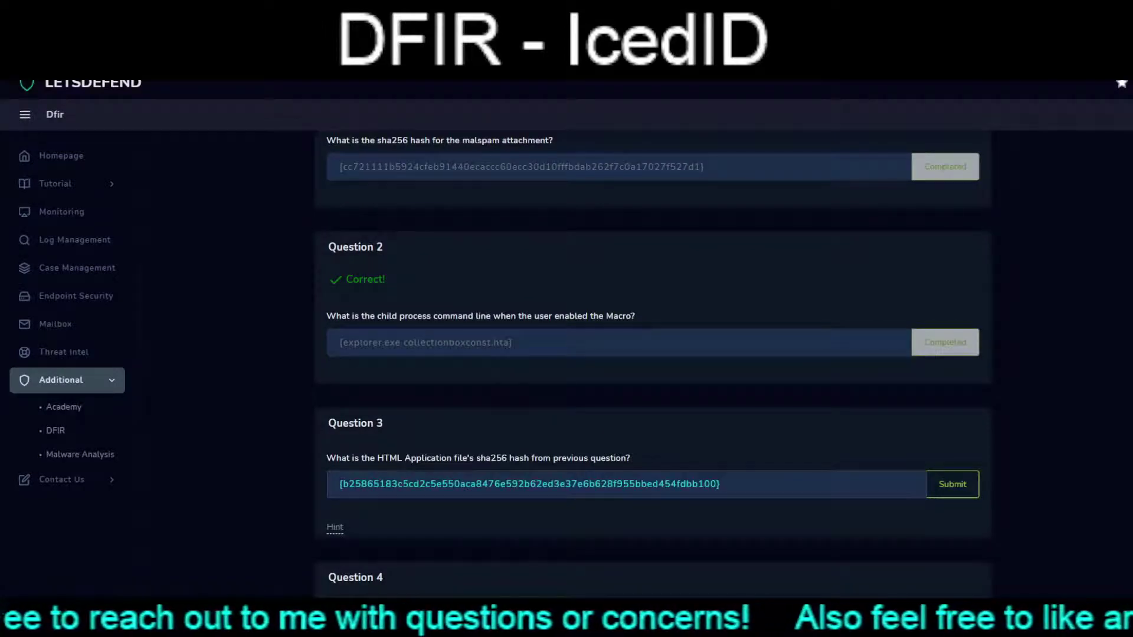
{"action": "key", "text": "Return"}
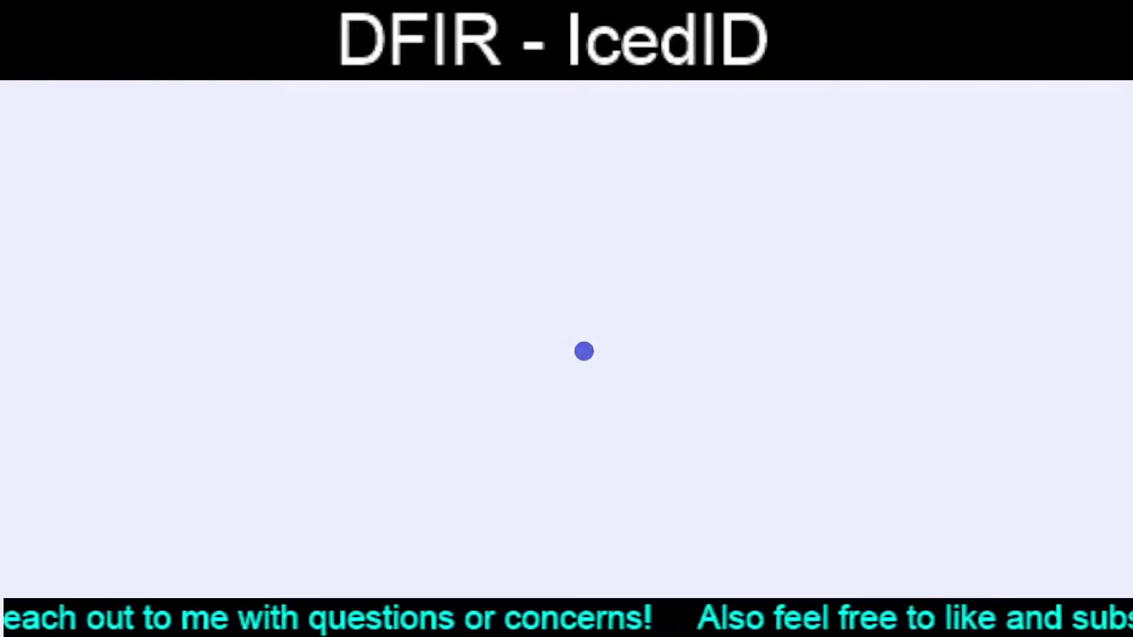
{"action": "scroll", "coordinate": [653, 345], "scroll_direction": "down", "scroll_amount": 10}
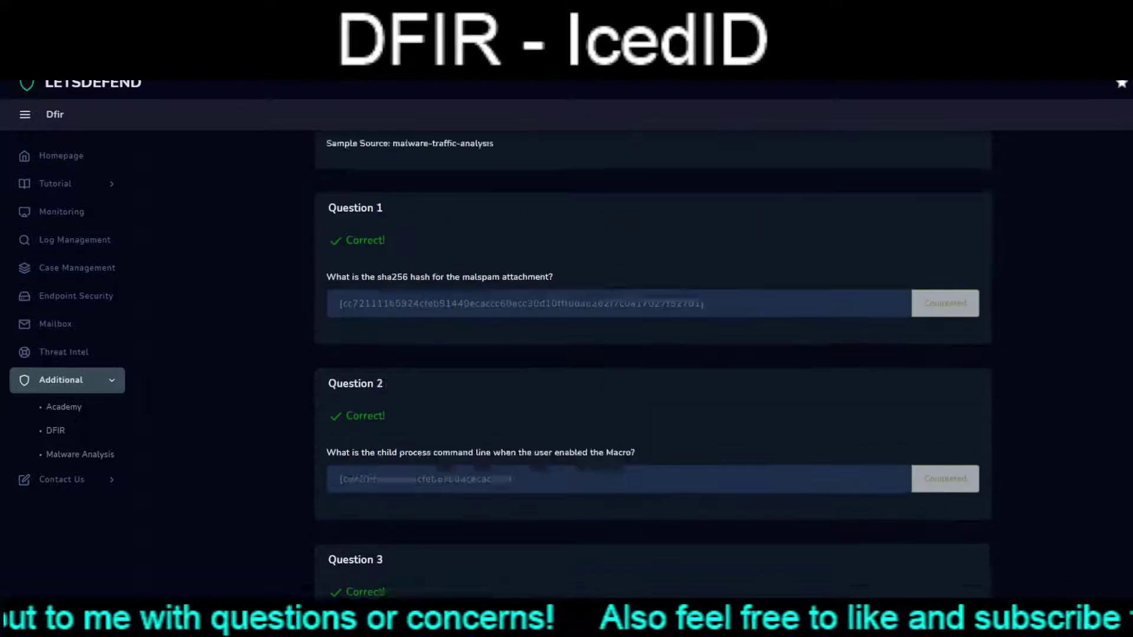
{"action": "scroll", "coordinate": [653, 345], "scroll_direction": "down", "scroll_amount": 4}
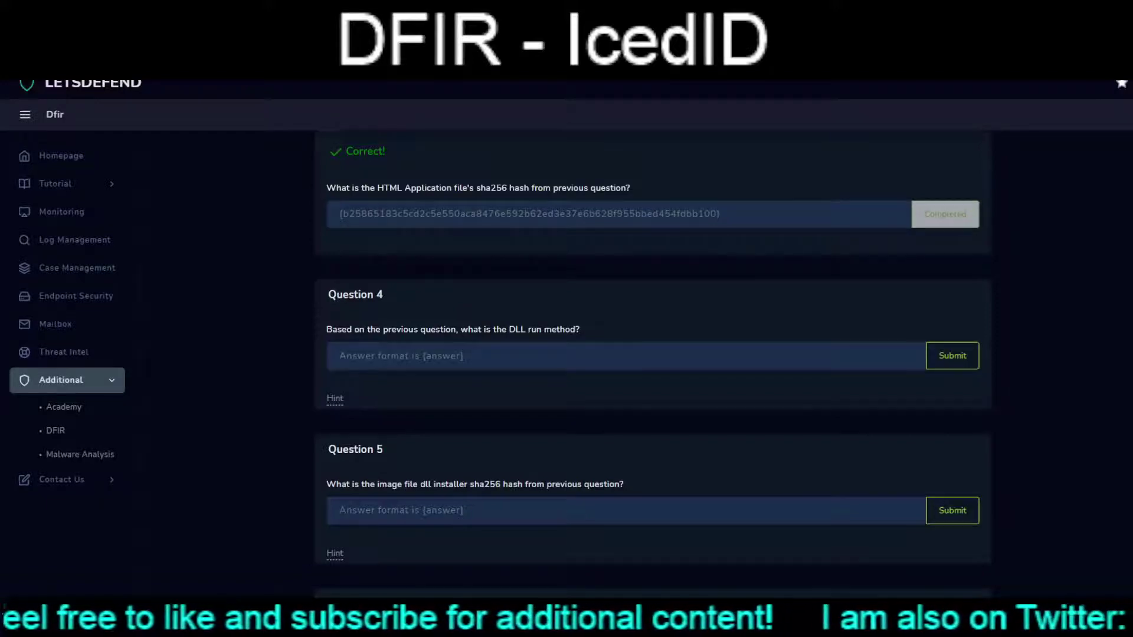
- Check the HTA file's VirusTotal relations and try {rundll32.exe c:\users\public\collectionBoxConst.jpg,PluginInit} as the LetsDefend Question 4 answer
{"action": "key", "text": "ctrl+Tab"}
{"action": "left_click", "coordinate": [366, 257]}
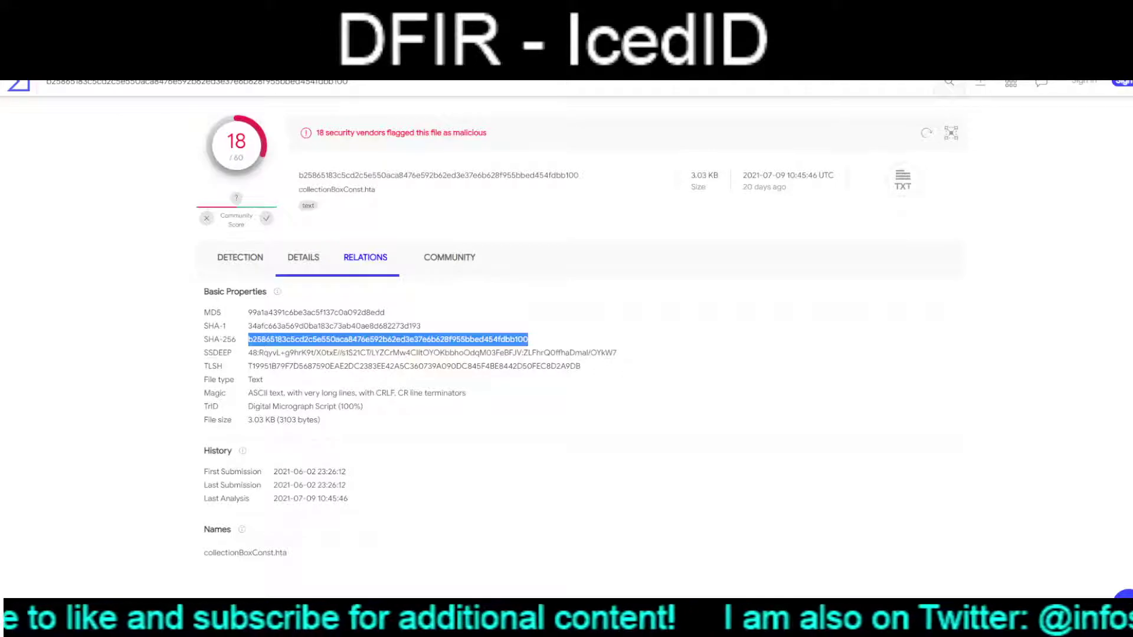
{"action": "left_click", "coordinate": [303, 257]}
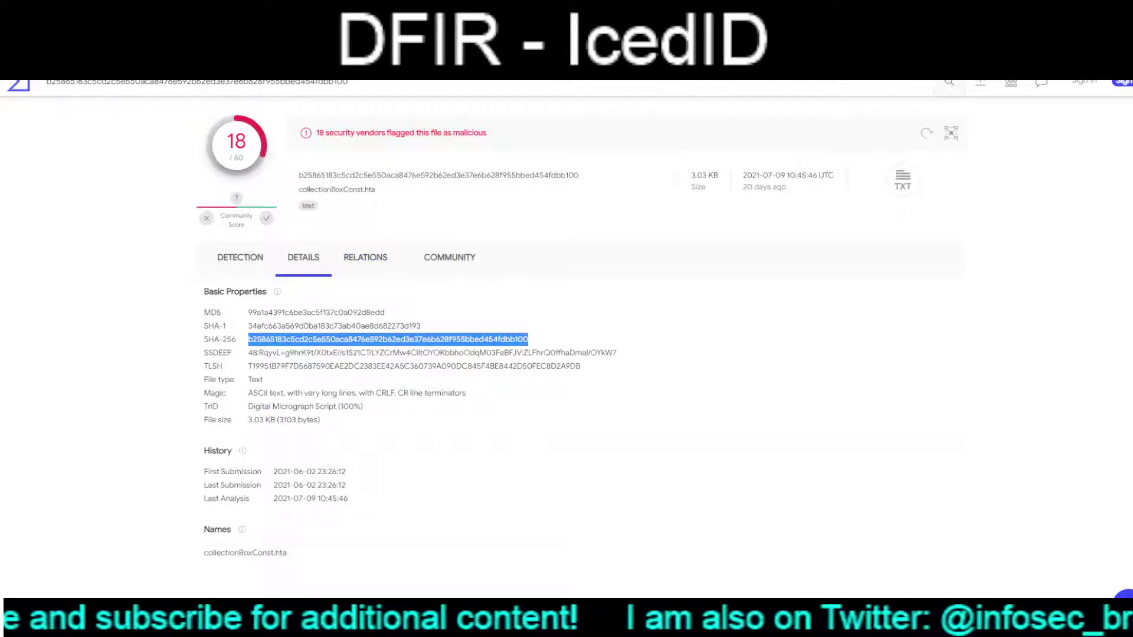
{"action": "key", "text": "ctrl+Tab"}
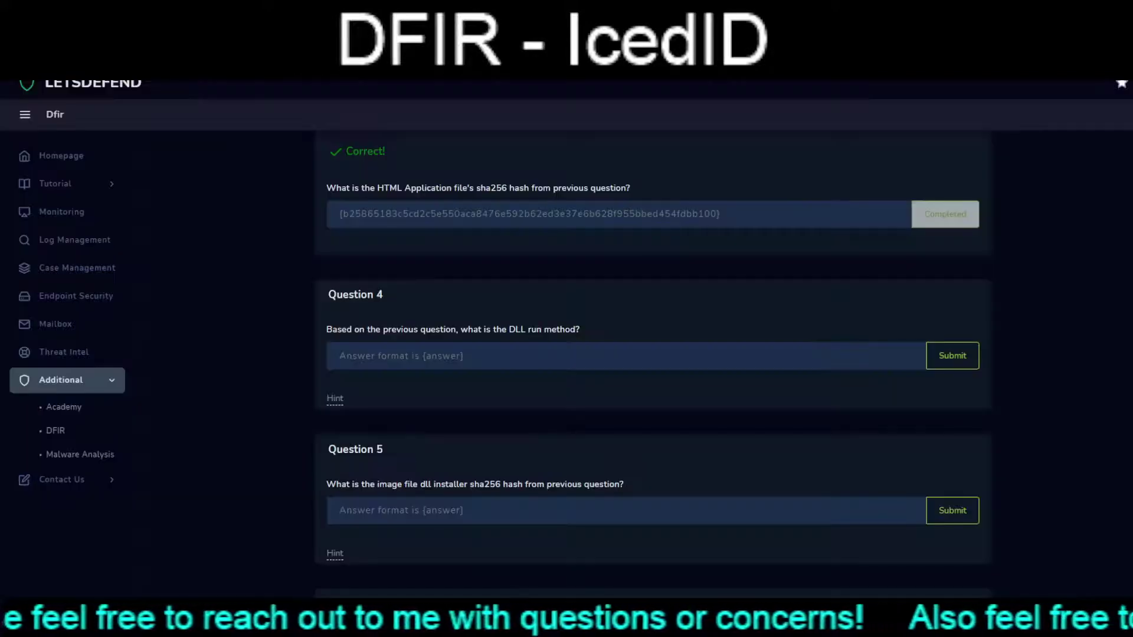
{"action": "type", "text": "{rundll32.exe c:\\users\\public\\collectionBoxConst.jpg,PluginInit}"}
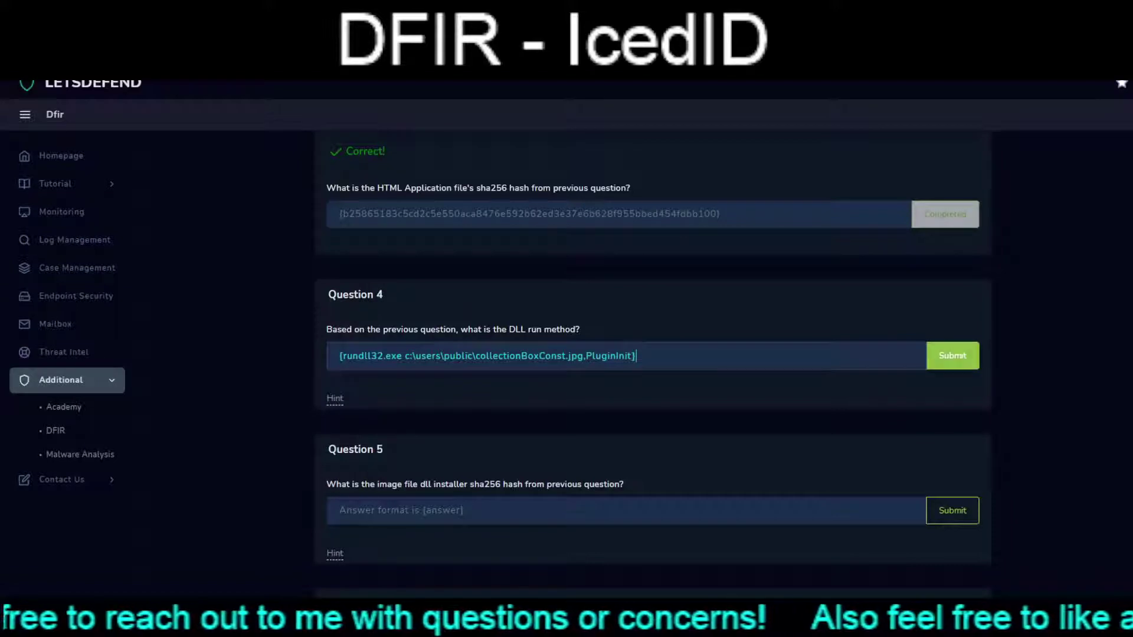
{"action": "key", "text": "Return"}
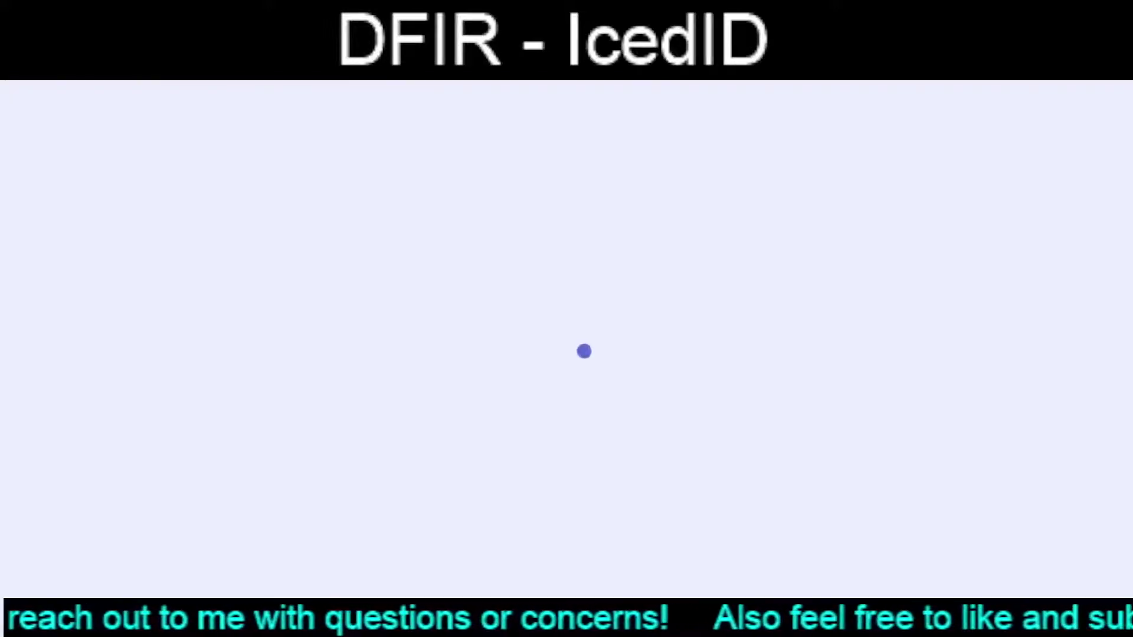
{"action": "scroll", "coordinate": [653, 354], "scroll_direction": "down", "scroll_amount": 9}
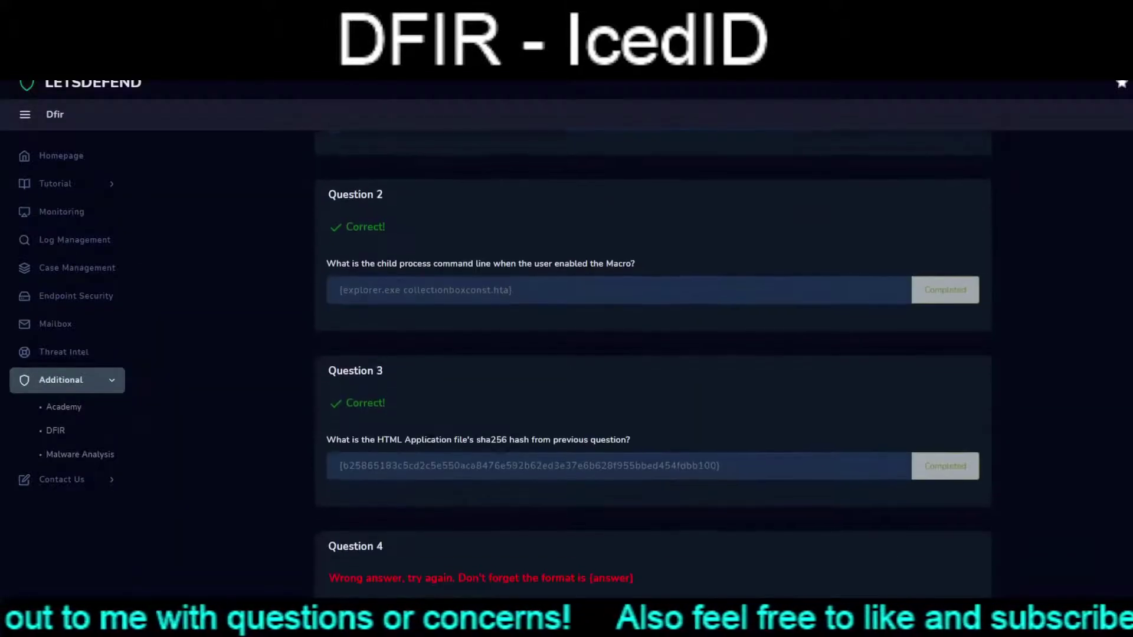
{"action": "scroll", "coordinate": [653, 354], "scroll_direction": "down", "scroll_amount": 4}
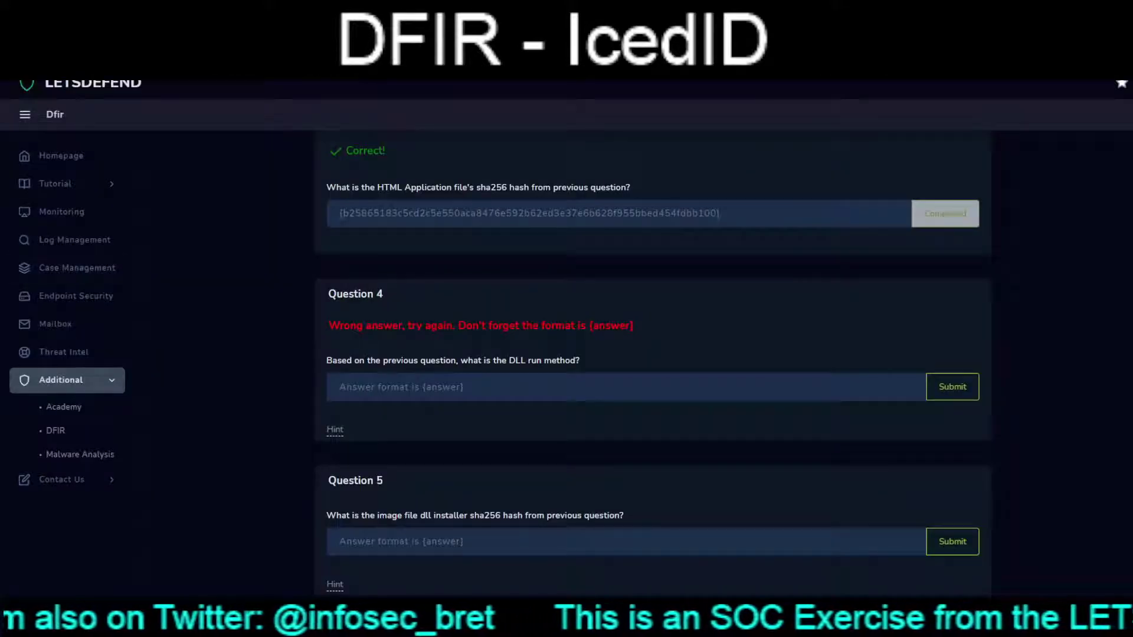
- Submit {"C:\Windows\System32\rundll32.exe" c:\users\public\collectionBoxConst.jpg,PluginInit} as the Question 4 answer for the DLL run method
{"action": "left_click", "coordinate": [340, 386]}
{"action": "type", "text": "{\"C:\\Windows\\System32\\rundll32.exe\" c:\\users\\public\\collectionBoxConst.jpg,PluginInit}"}
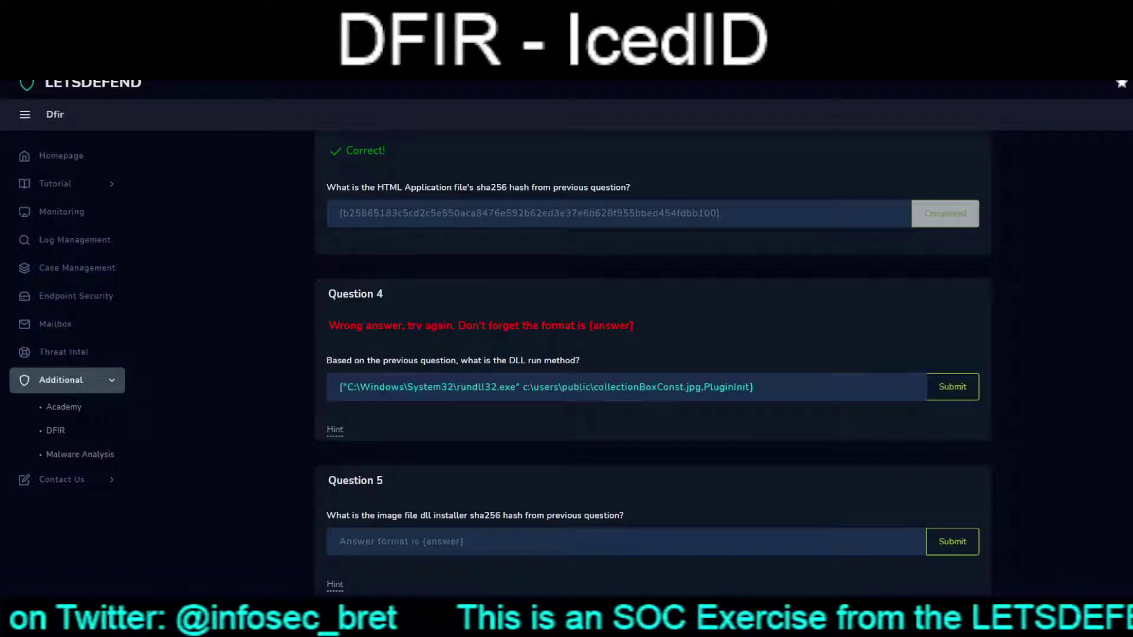
{"action": "left_click", "coordinate": [952, 387]}
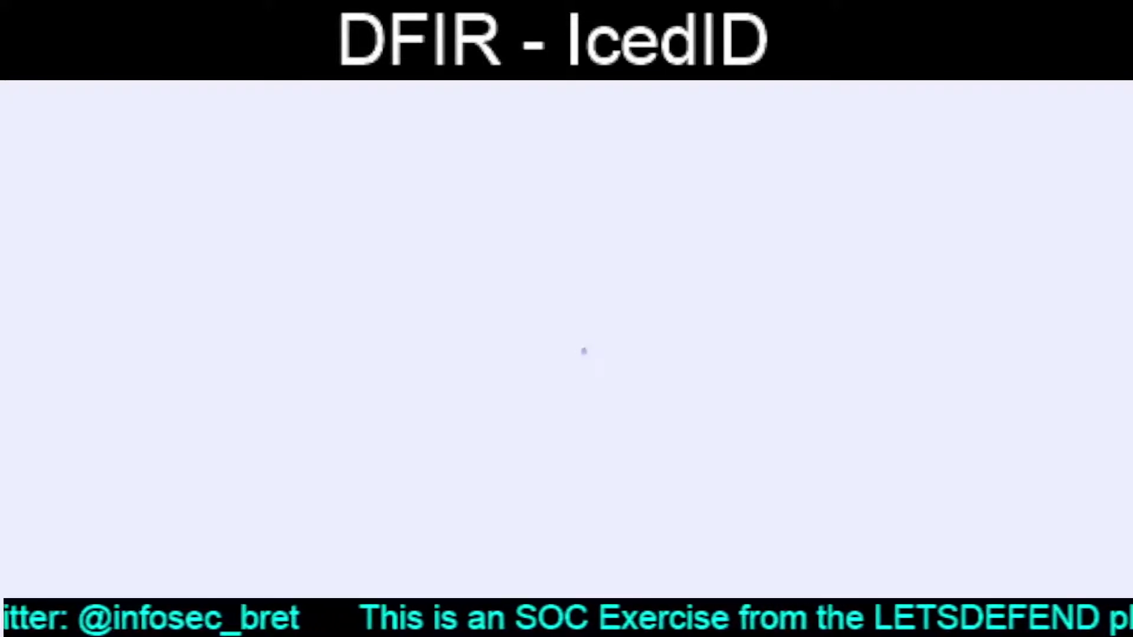
{"action": "scroll", "coordinate": [653, 354], "scroll_direction": "down", "scroll_amount": 10}
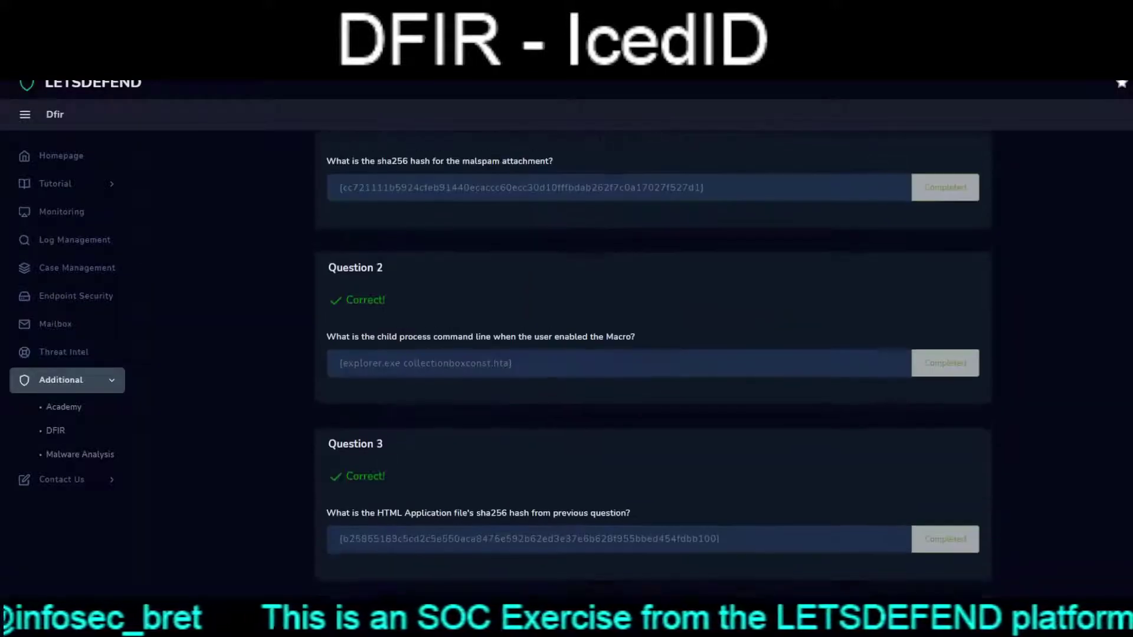
{"action": "scroll", "coordinate": [653, 353], "scroll_direction": "down", "scroll_amount": 2}
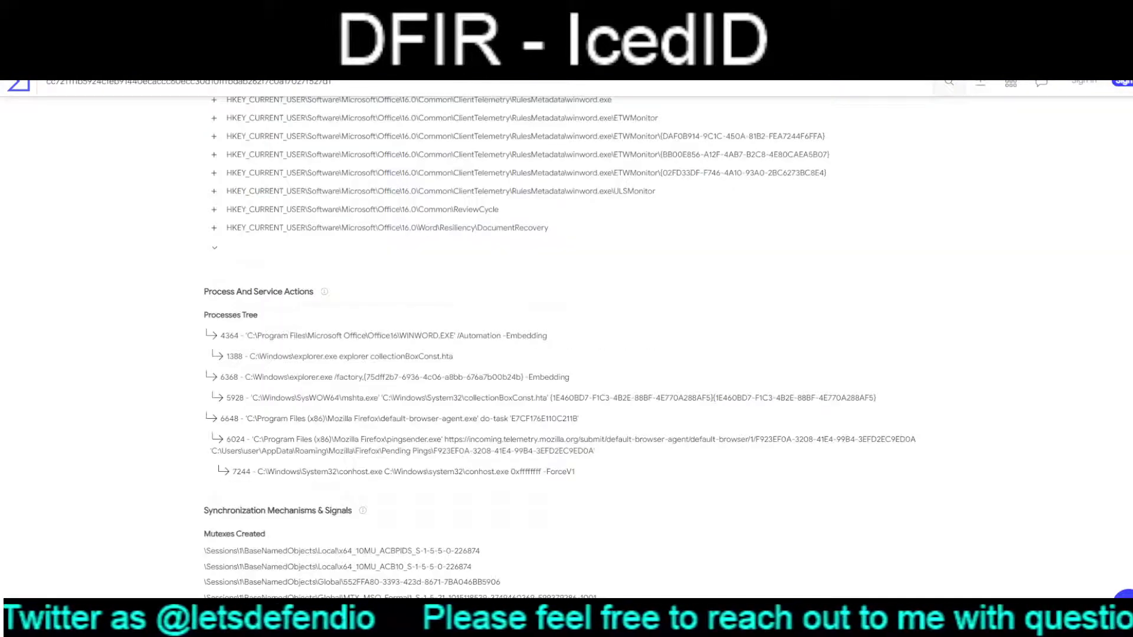
- Examine the malspam document's behavior in VirusTotal, plus the installer DLL's detections, file names and executable details
{"action": "scroll", "coordinate": [560, 330], "scroll_direction": "up", "scroll_amount": 15}
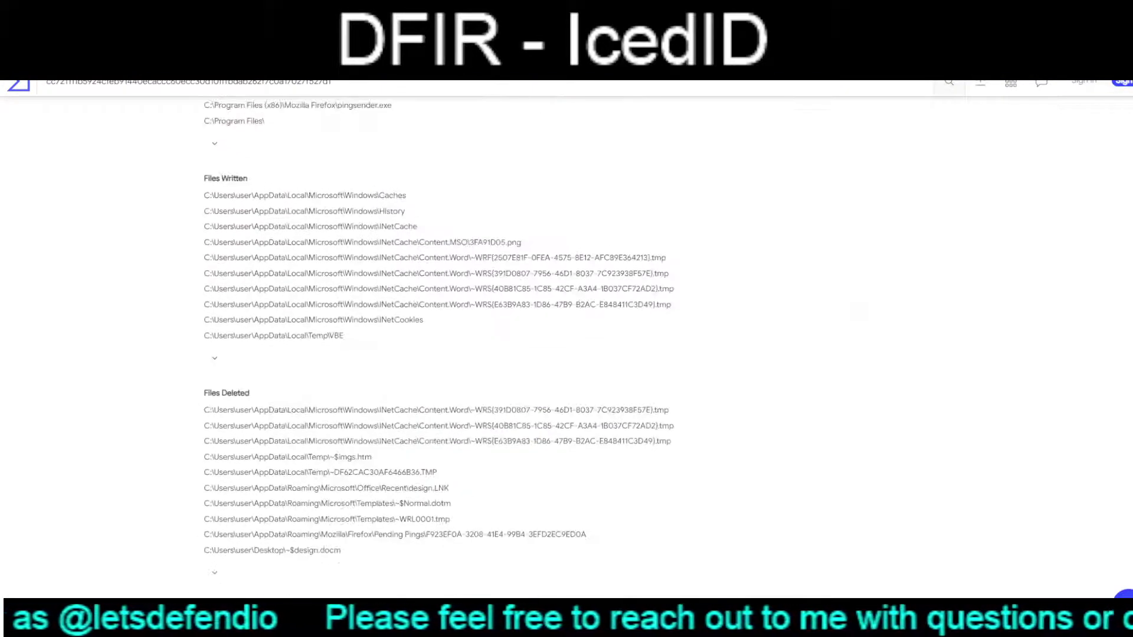
{"action": "scroll", "coordinate": [561, 330], "scroll_direction": "up", "scroll_amount": 8}
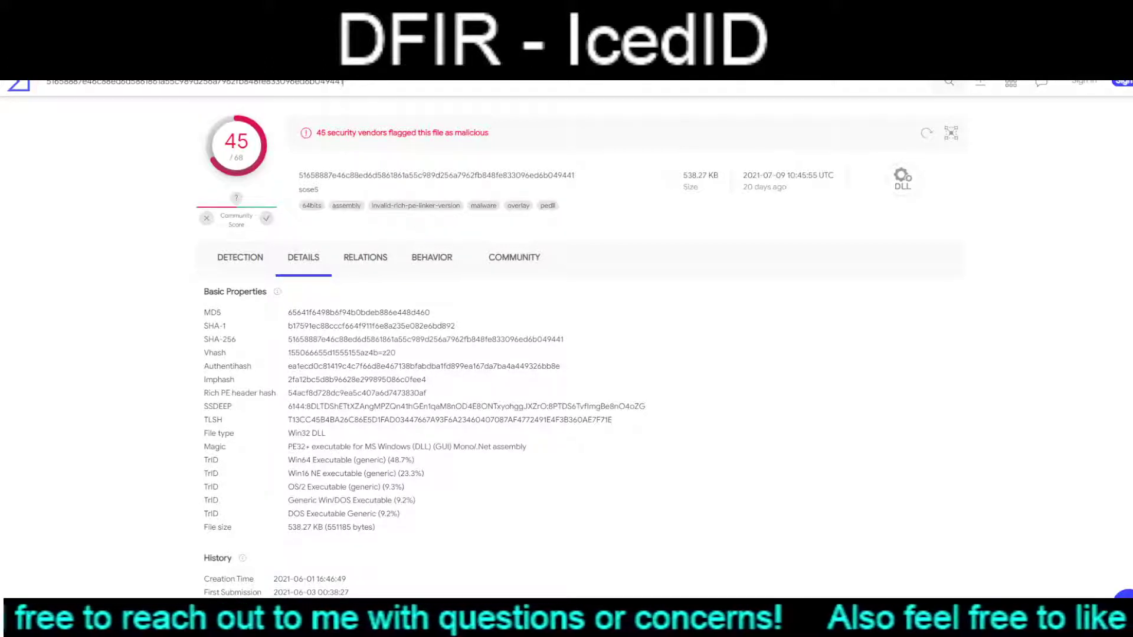
{"action": "left_click", "coordinate": [240, 257]}
{"action": "left_click", "coordinate": [303, 257]}
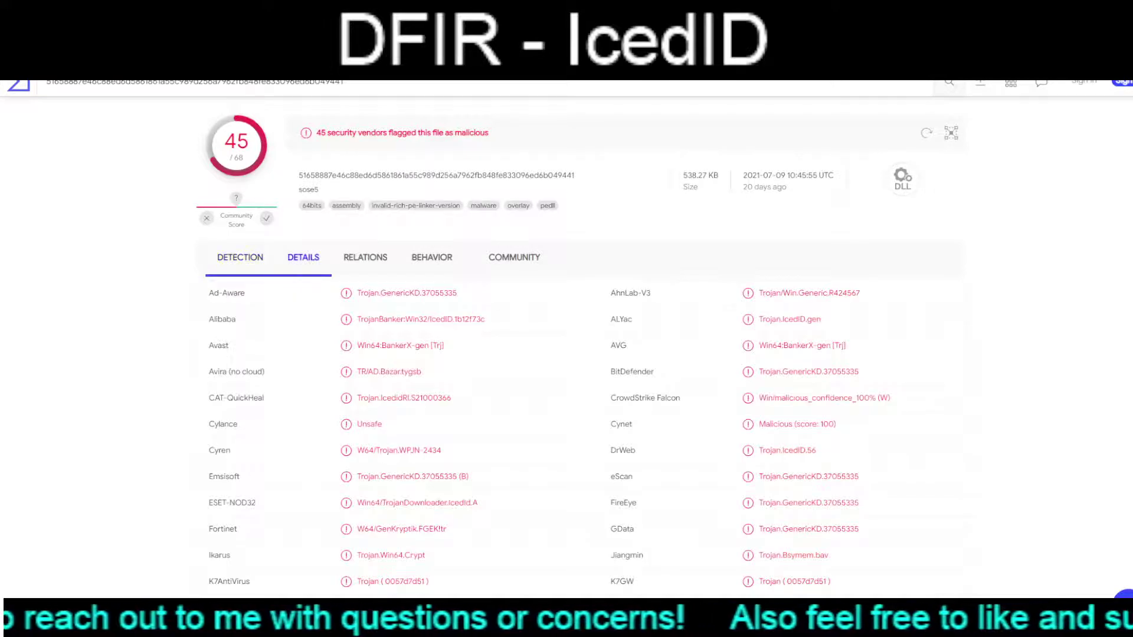
{"action": "scroll", "coordinate": [567, 330], "scroll_direction": "down", "scroll_amount": 6}
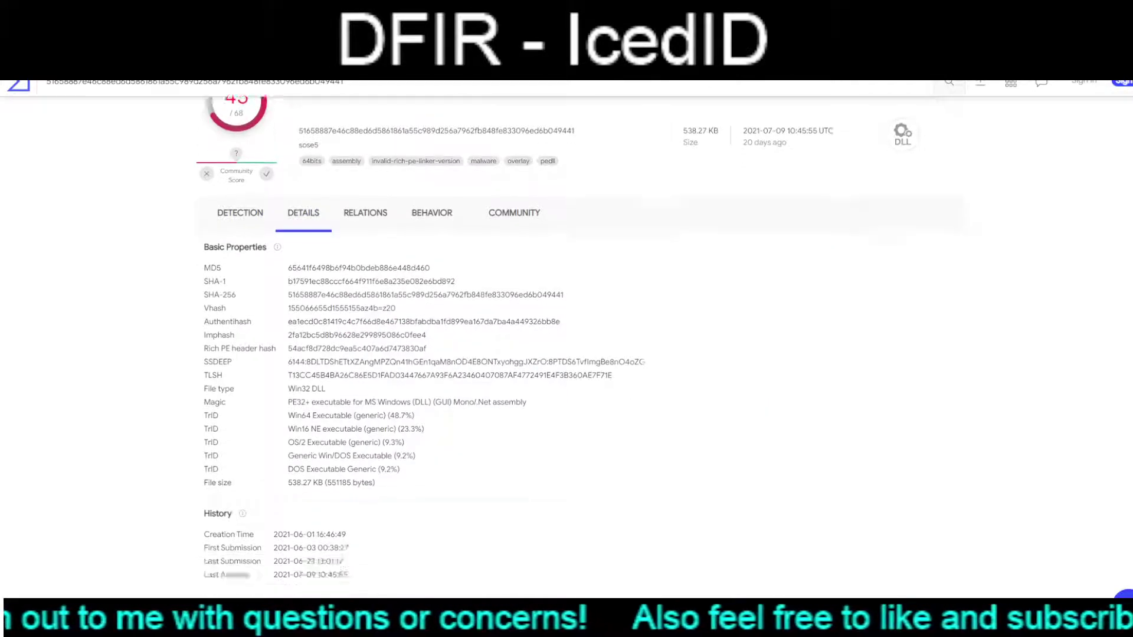
{"action": "scroll", "coordinate": [566, 330], "scroll_direction": "down", "scroll_amount": 4}
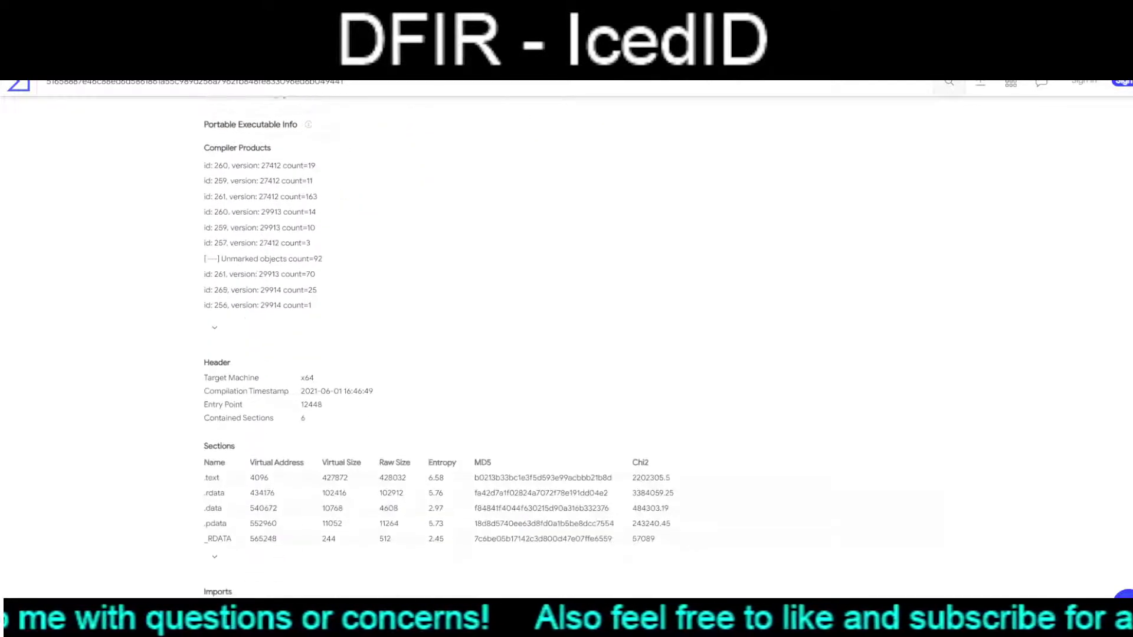
{"action": "scroll", "coordinate": [567, 331], "scroll_direction": "up", "scroll_amount": 2}
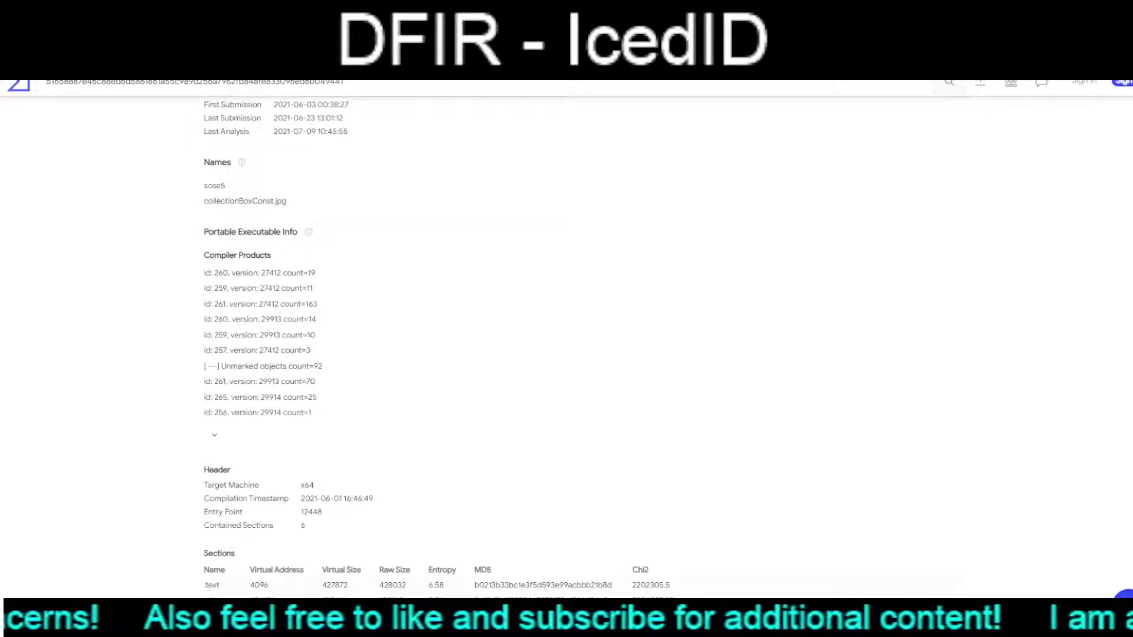
{"action": "scroll", "coordinate": [567, 331], "scroll_direction": "up", "scroll_amount": 6}
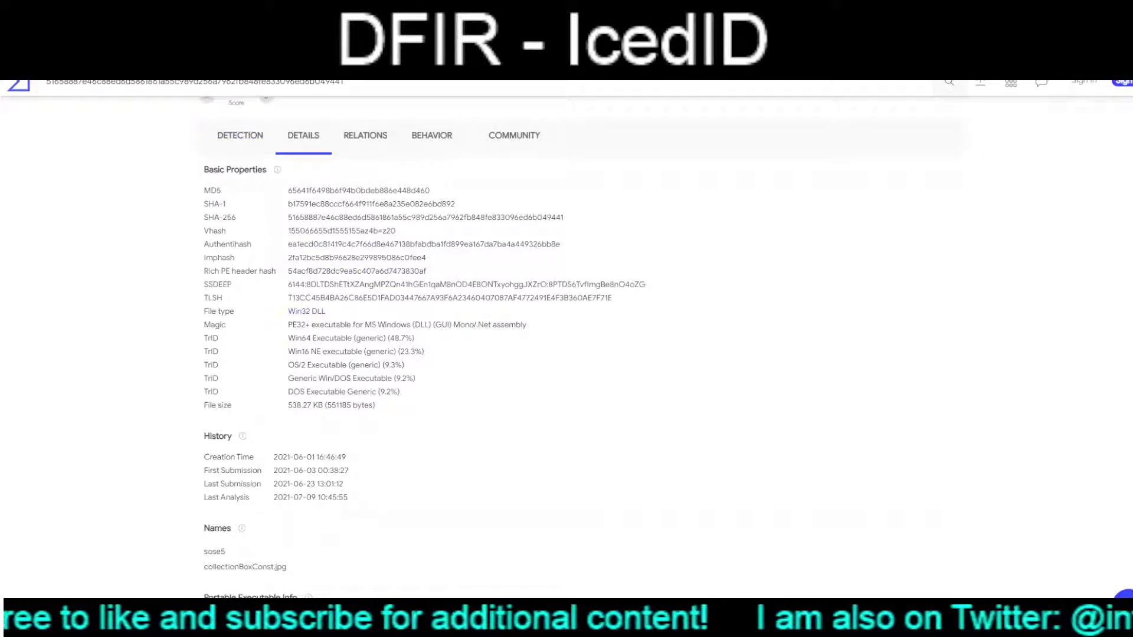
{"action": "left_click", "coordinate": [239, 135]}
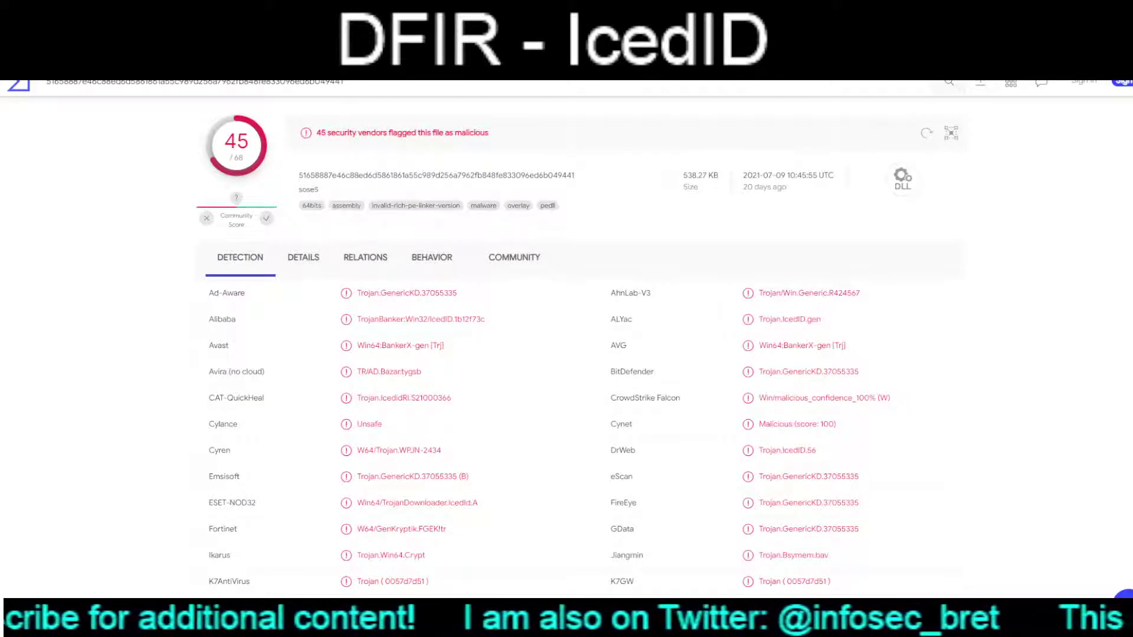
- Copy the SHA-256 from the installer DLL's VirusTotal details and submit it in curly braces as the LetsDefend Question 5 answer
{"action": "left_click", "coordinate": [304, 258]}
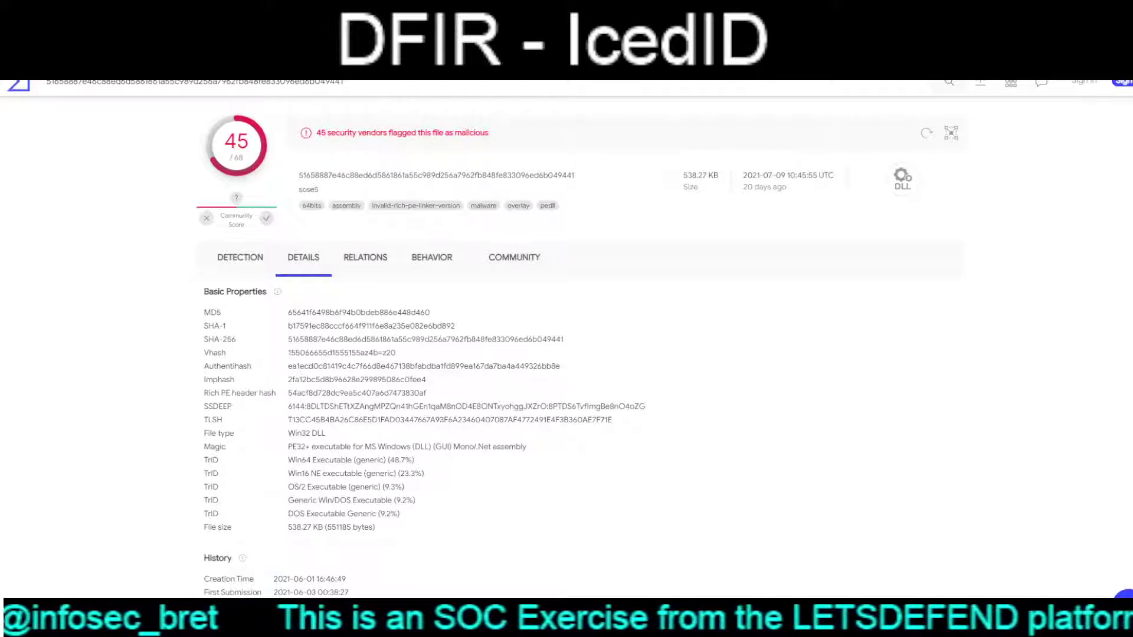
{"action": "double_click", "coordinate": [425, 339]}
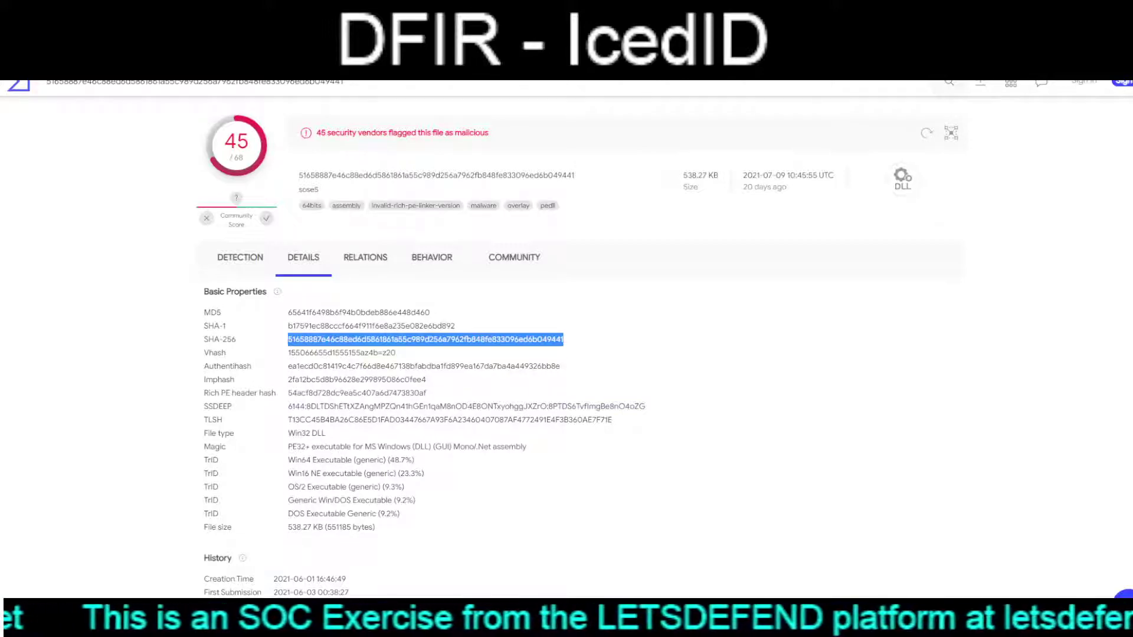
{"action": "key", "text": "ctrl+Tab"}
{"action": "left_click", "coordinate": [340, 471]}
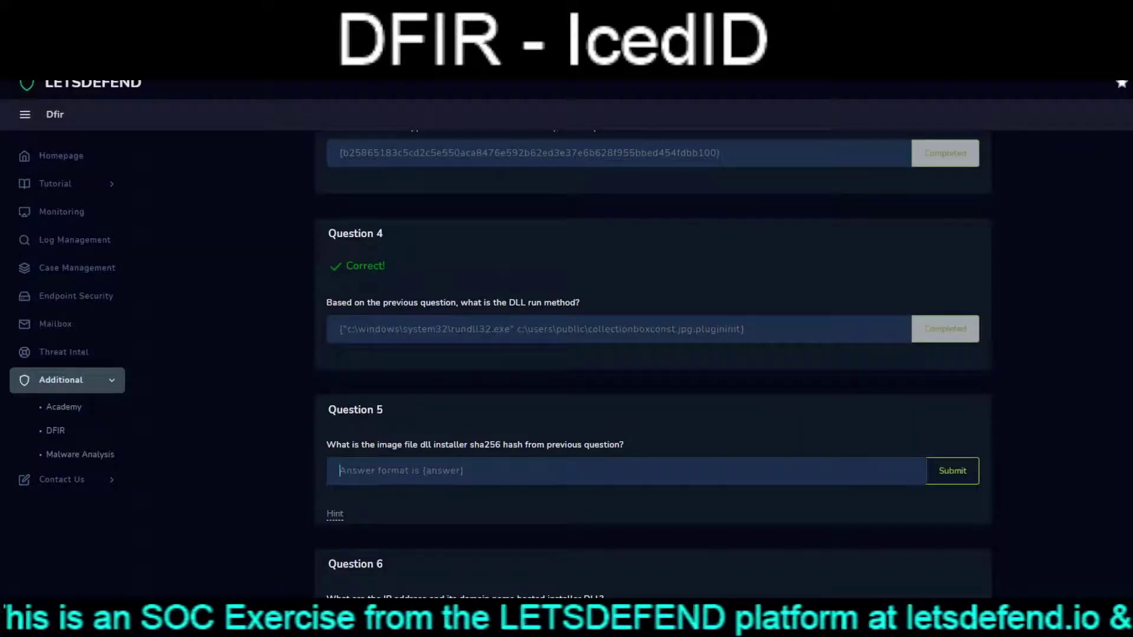
{"action": "type", "text": "{51658887e46c88ed6d5861861a55c989d256a7962fb848fe833096ed6b049441}"}
{"action": "left_click", "coordinate": [953, 470]}
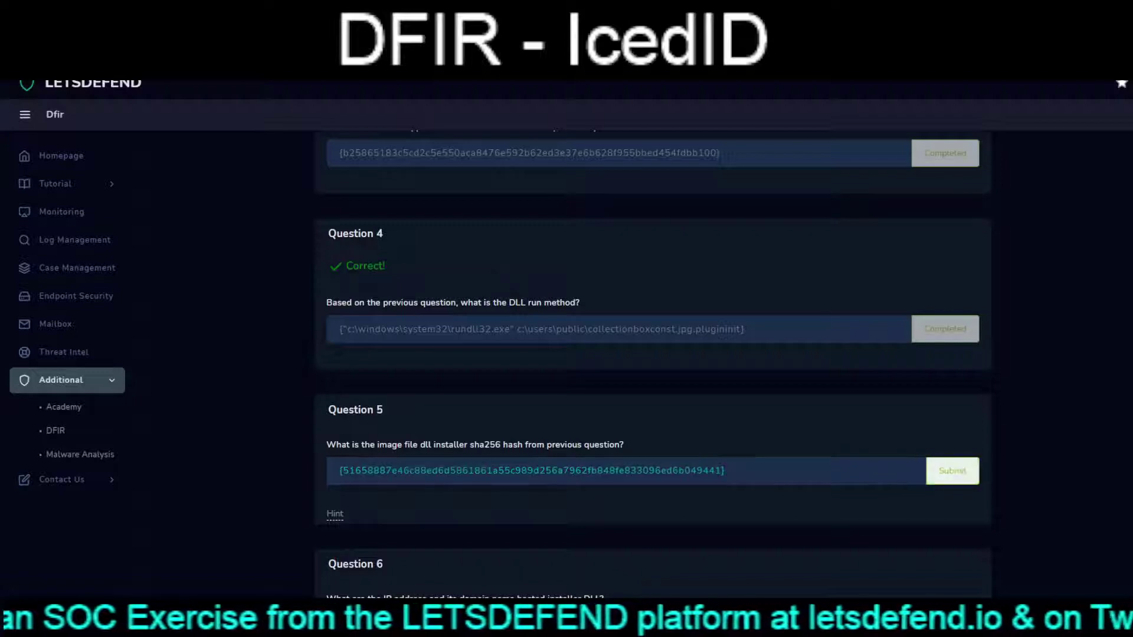
{"action": "scroll", "coordinate": [653, 348], "scroll_direction": "down", "scroll_amount": 15}
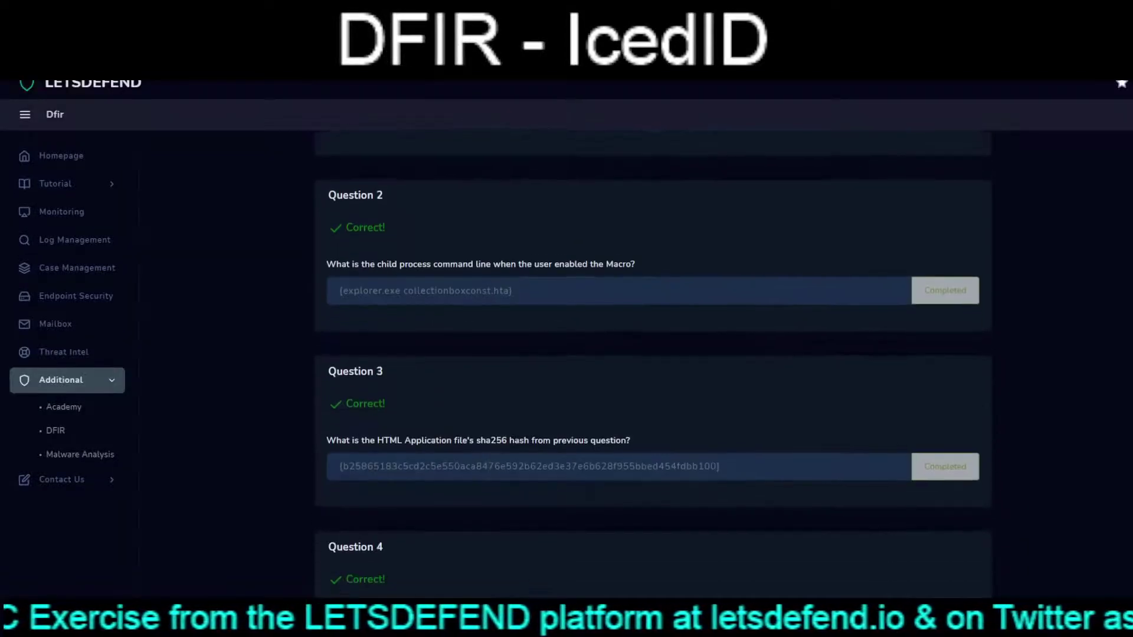
{"action": "scroll", "coordinate": [653, 348], "scroll_direction": "down", "scroll_amount": 5}
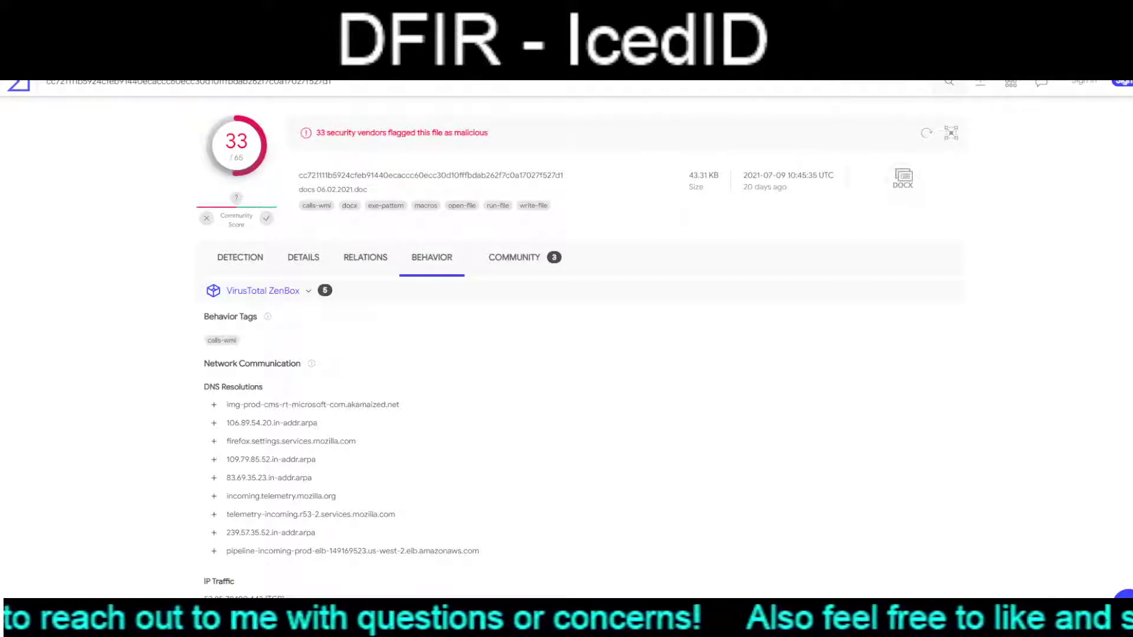
- Examine the malspam document's ZenBox network communication and its Tencent HABO behavior report, expanding the HTTP request and DNS resolution details
{"action": "scroll", "coordinate": [578, 330], "scroll_direction": "down", "scroll_amount": 4}
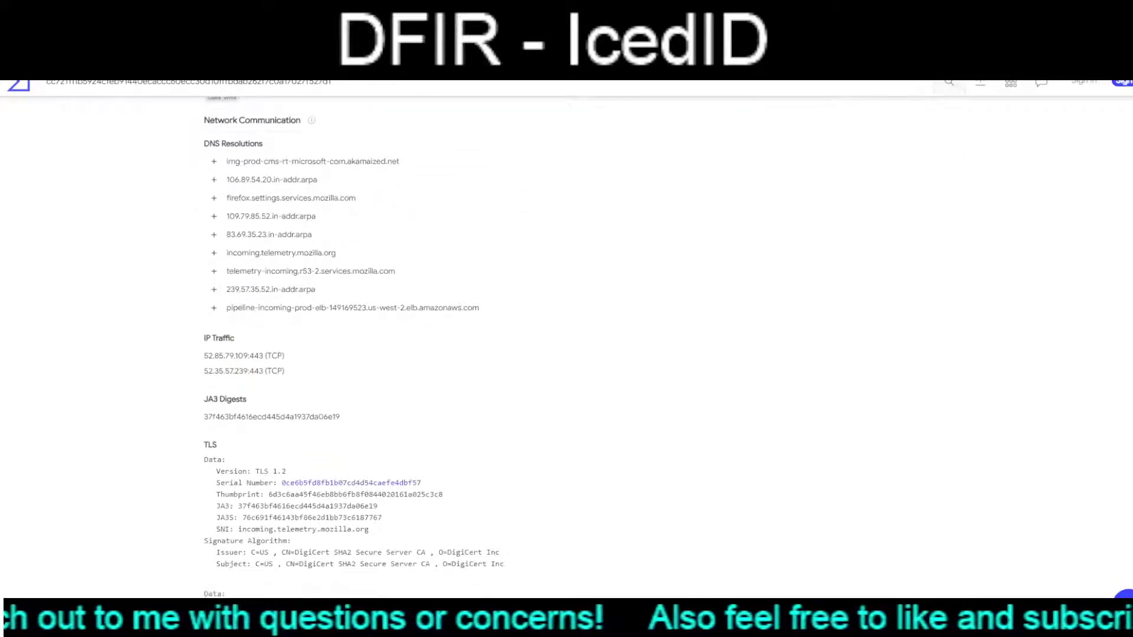
{"action": "scroll", "coordinate": [351, 330], "scroll_direction": "up", "scroll_amount": 4}
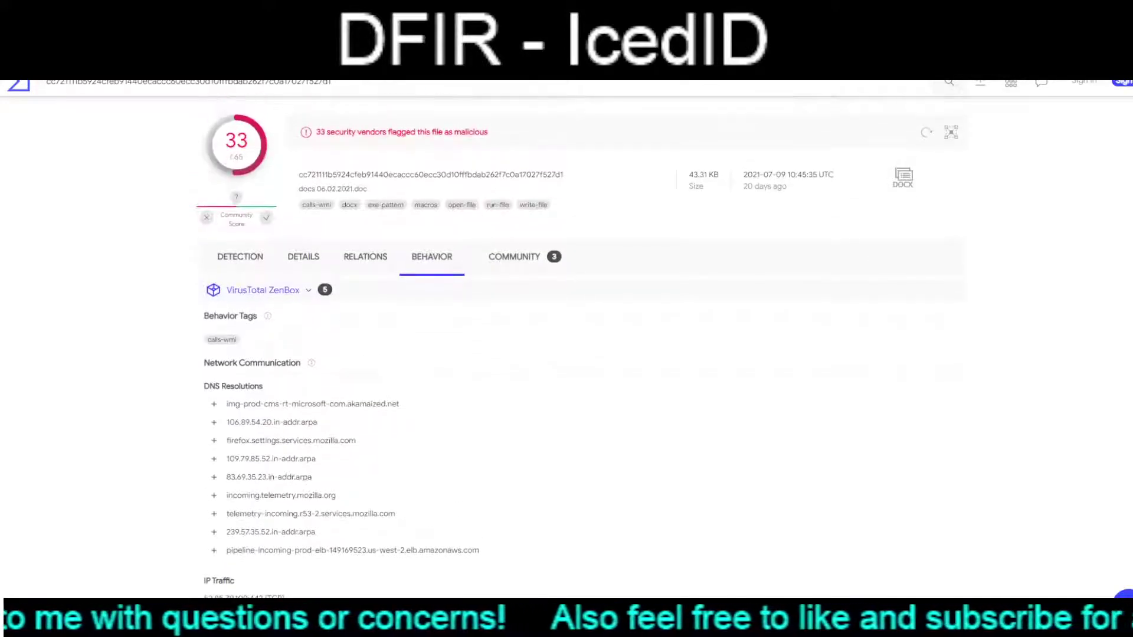
{"action": "left_click", "coordinate": [262, 290]}
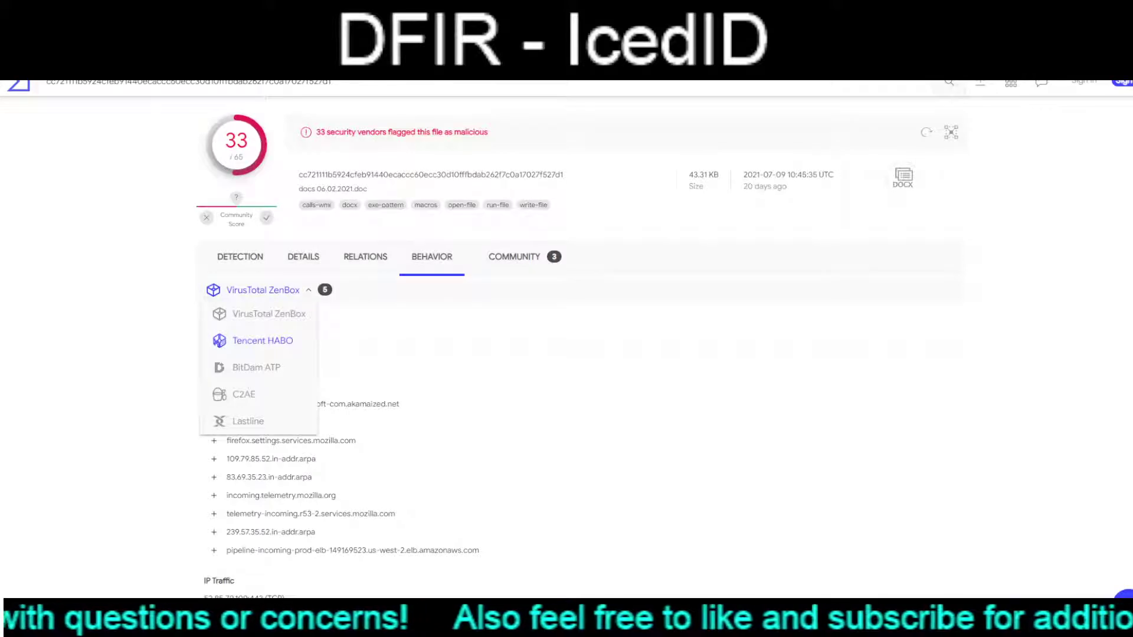
{"action": "left_click", "coordinate": [263, 341]}
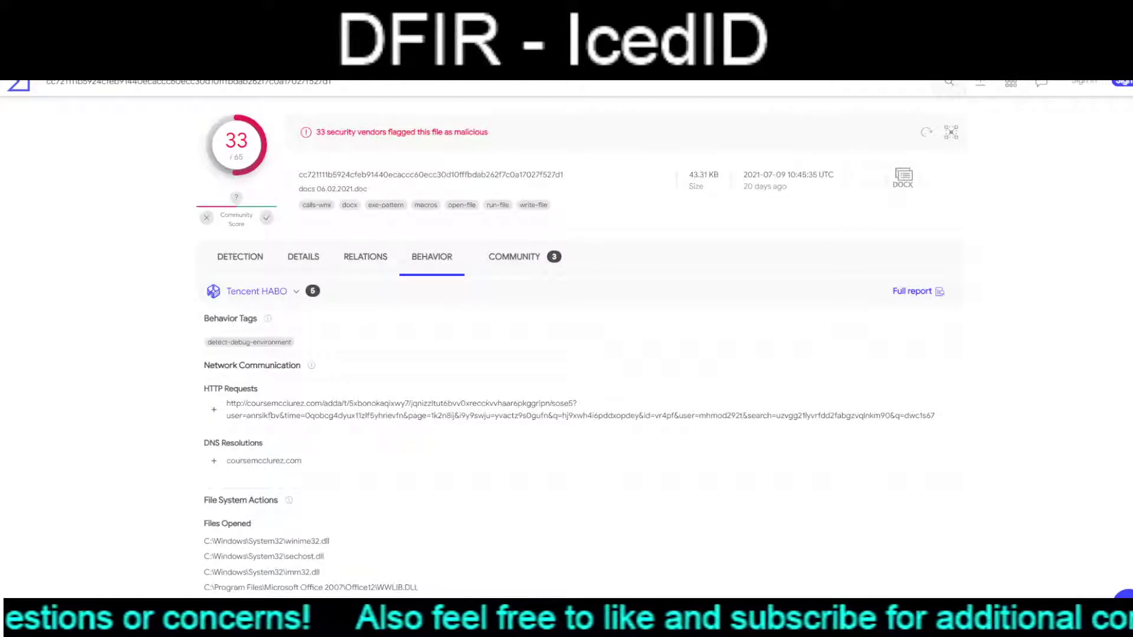
{"action": "scroll", "coordinate": [566, 330], "scroll_direction": "down", "scroll_amount": 1}
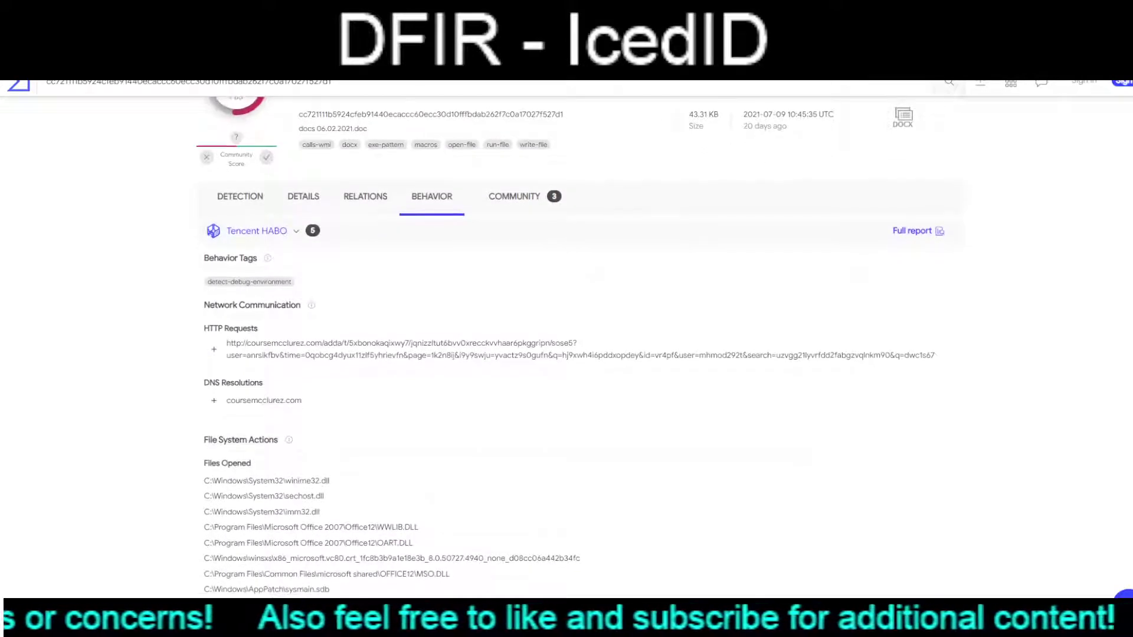
{"action": "left_click", "coordinate": [213, 400]}
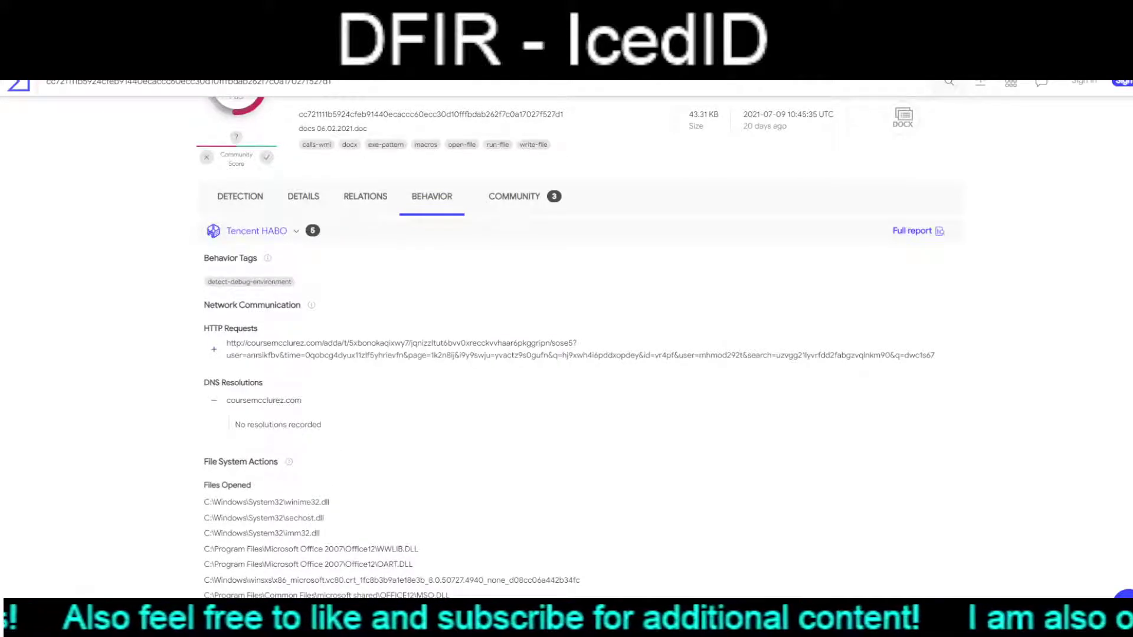
{"action": "left_click", "coordinate": [214, 349]}
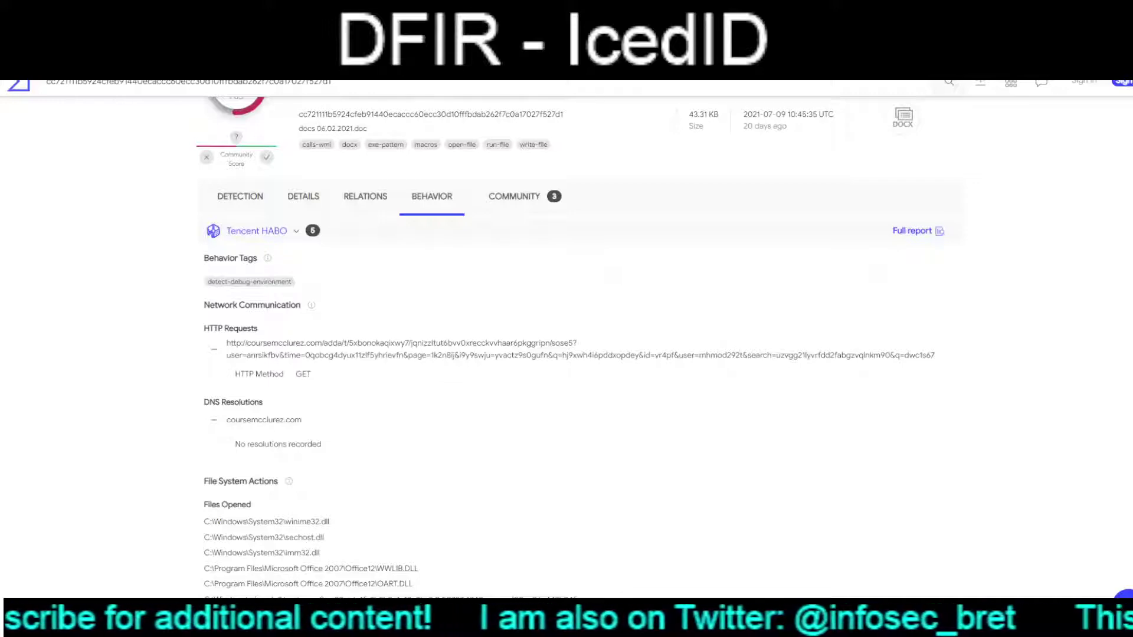
{"action": "scroll", "coordinate": [570, 328], "scroll_direction": "down", "scroll_amount": 10}
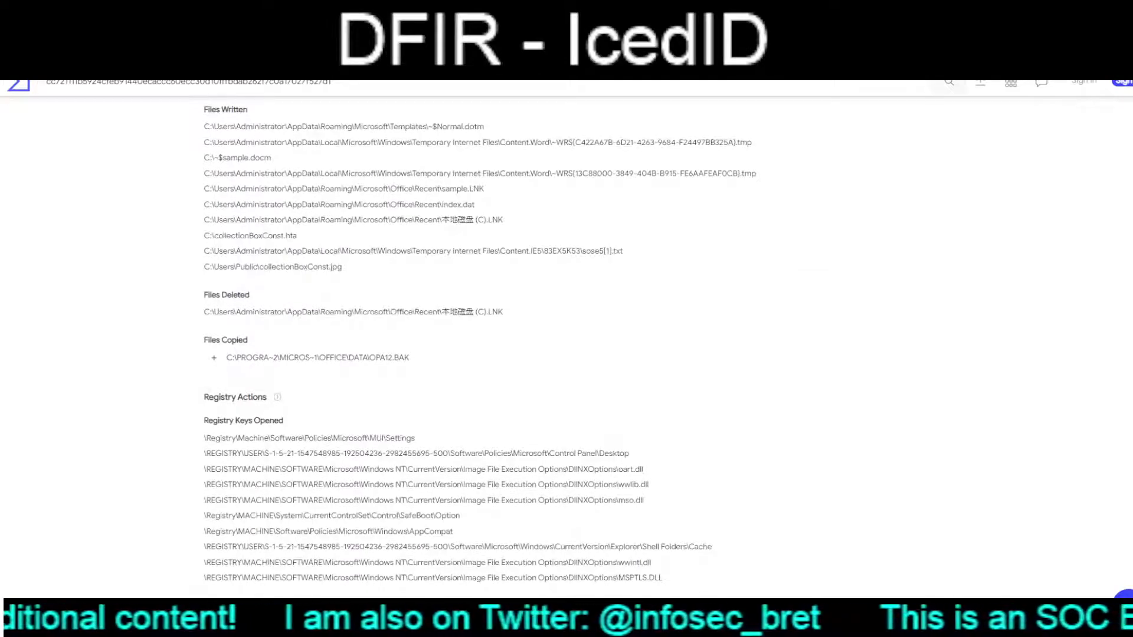
{"action": "scroll", "coordinate": [517, 330], "scroll_direction": "down", "scroll_amount": 7}
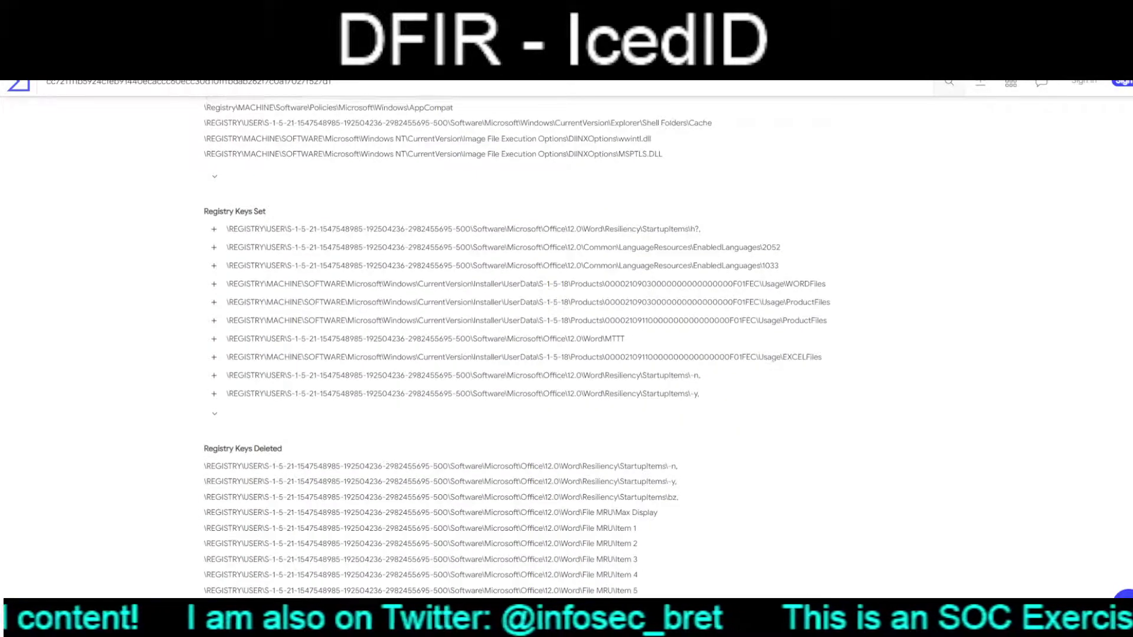
{"action": "scroll", "coordinate": [517, 330], "scroll_direction": "up", "scroll_amount": 8}
{"action": "scroll", "coordinate": [517, 331], "scroll_direction": "up", "scroll_amount": 10}
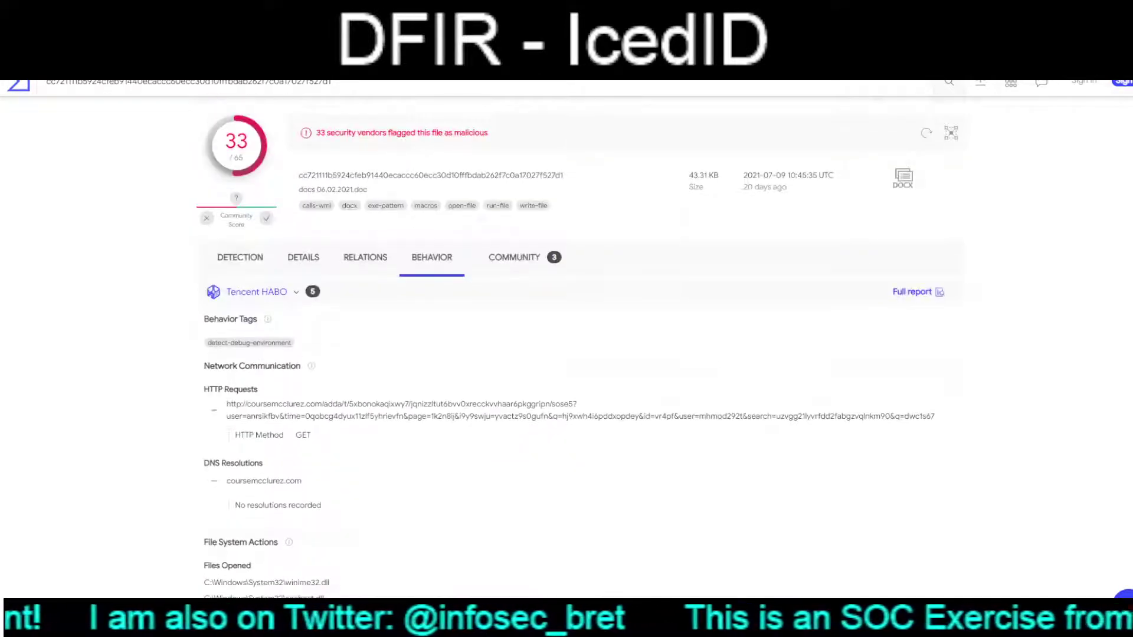
- Check the document's BitDam ATP and C2AE behavior reports, expand the C2AE HTTP request and select the domain in its URL
{"action": "left_click", "coordinate": [295, 291]}
{"action": "left_click", "coordinate": [248, 369]}
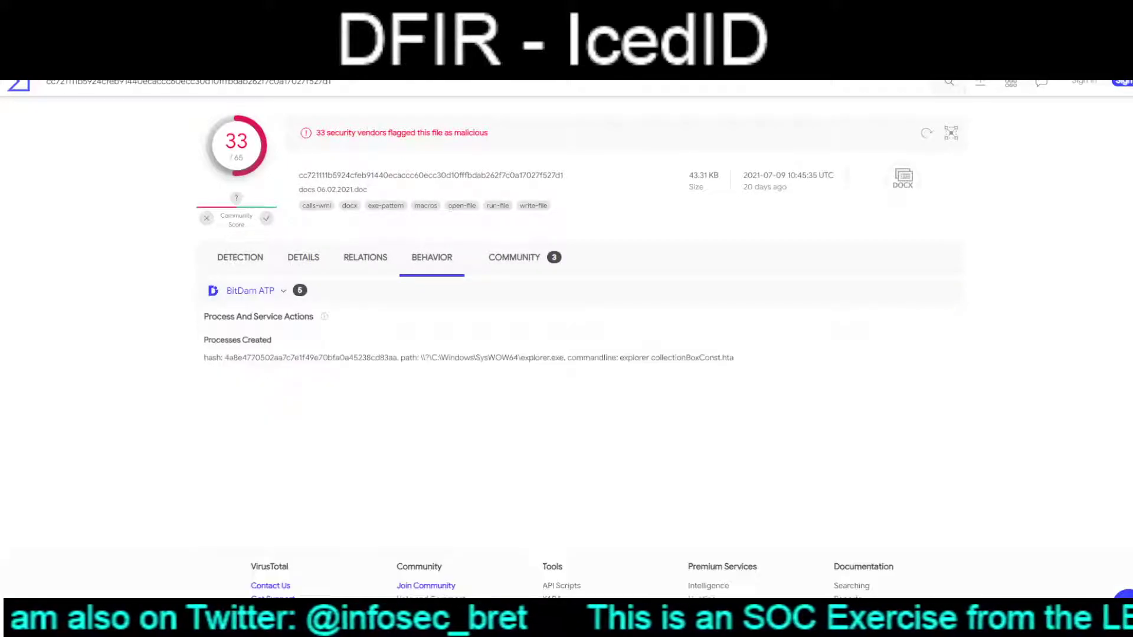
{"action": "left_click", "coordinate": [250, 290]}
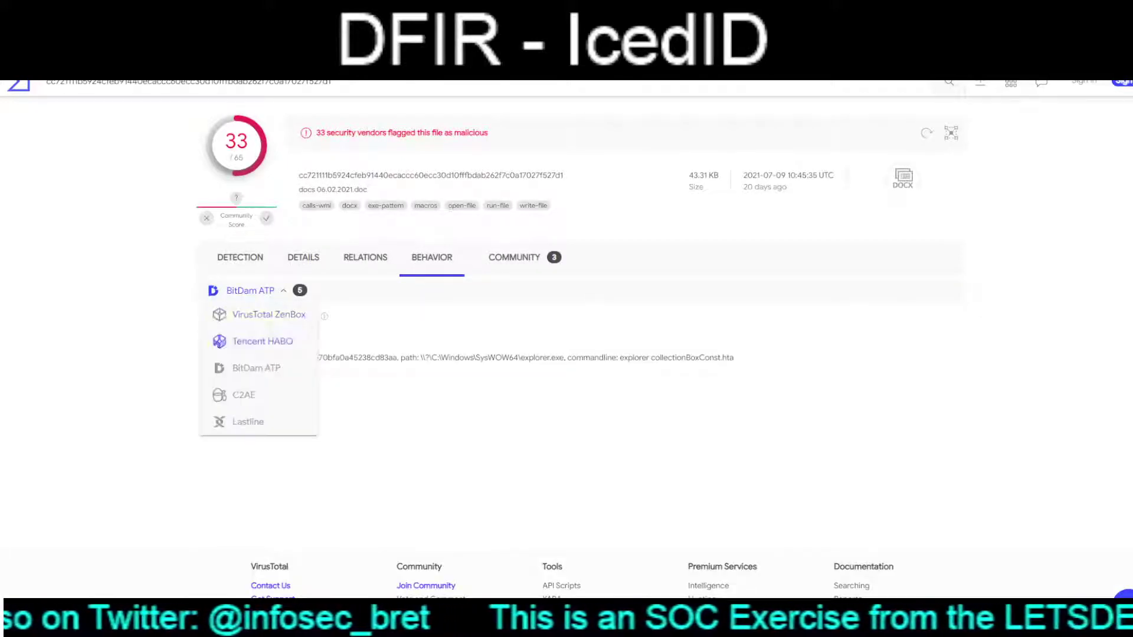
{"action": "left_click", "coordinate": [242, 394]}
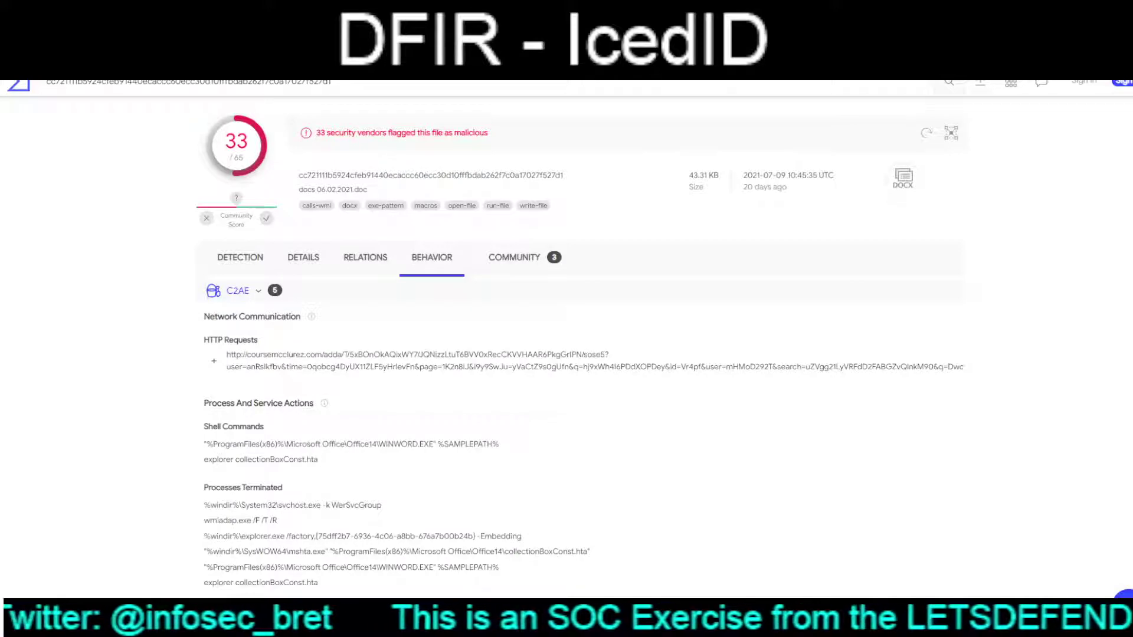
{"action": "left_click", "coordinate": [213, 360]}
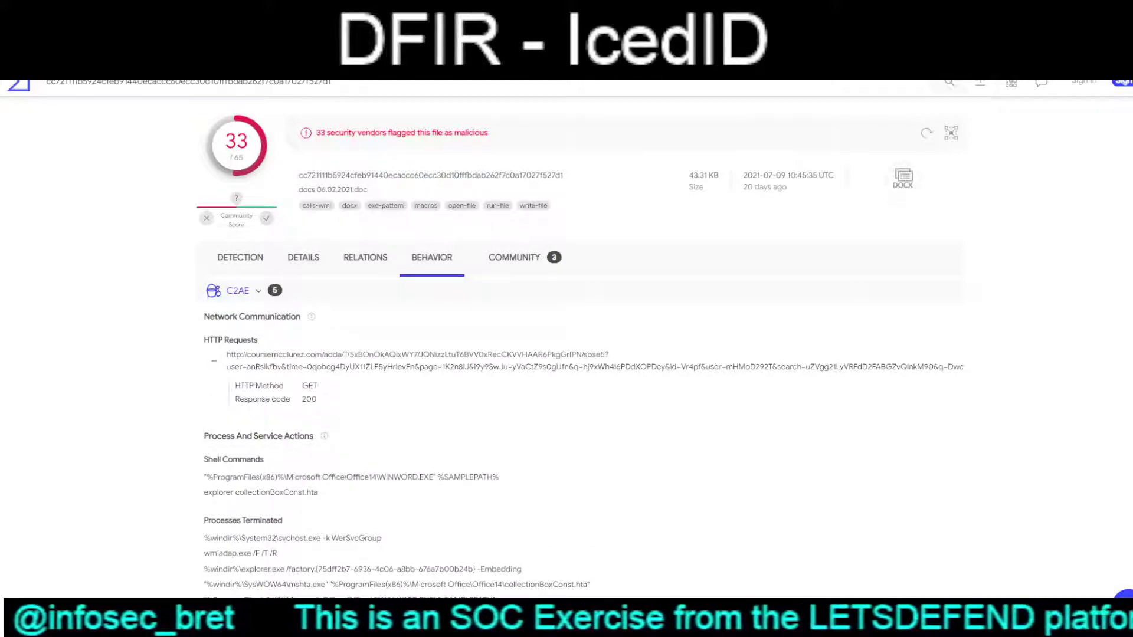
{"action": "scroll", "coordinate": [579, 326], "scroll_direction": "down", "scroll_amount": 4}
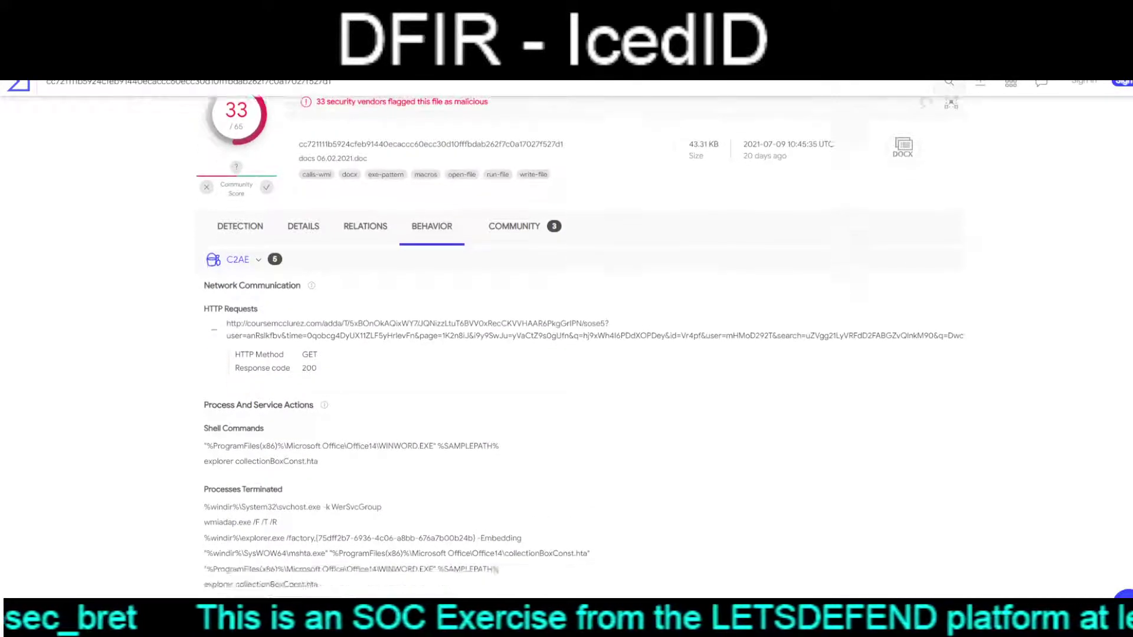
{"action": "scroll", "coordinate": [579, 326], "scroll_direction": "up", "scroll_amount": 4}
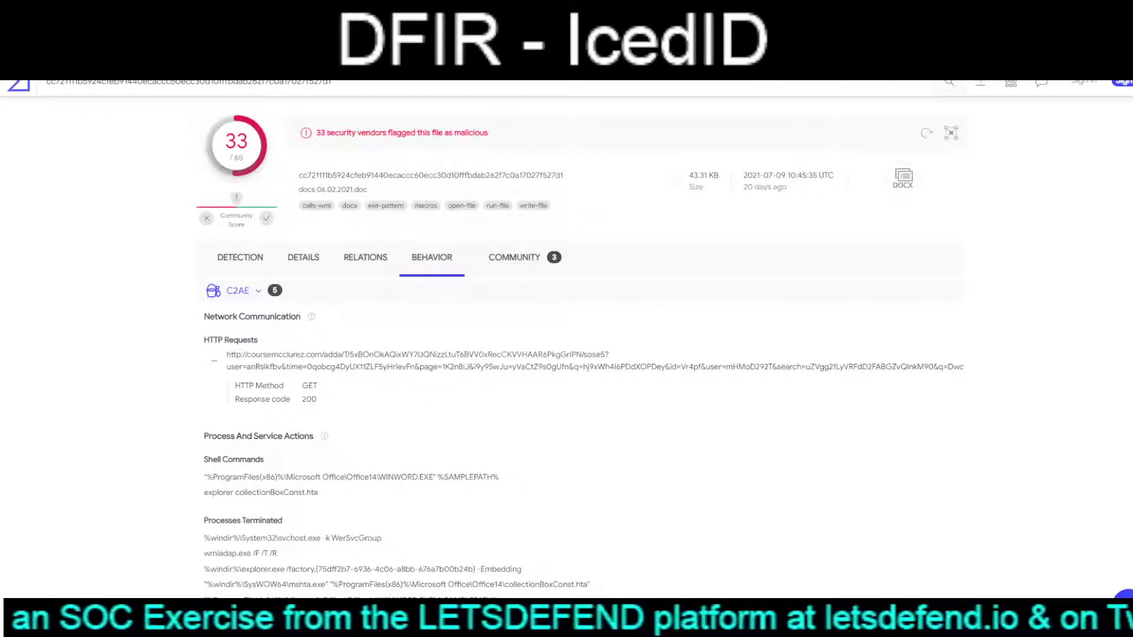
{"action": "left_click_drag", "start_coordinate": [322, 354], "coordinate": [247, 355]}
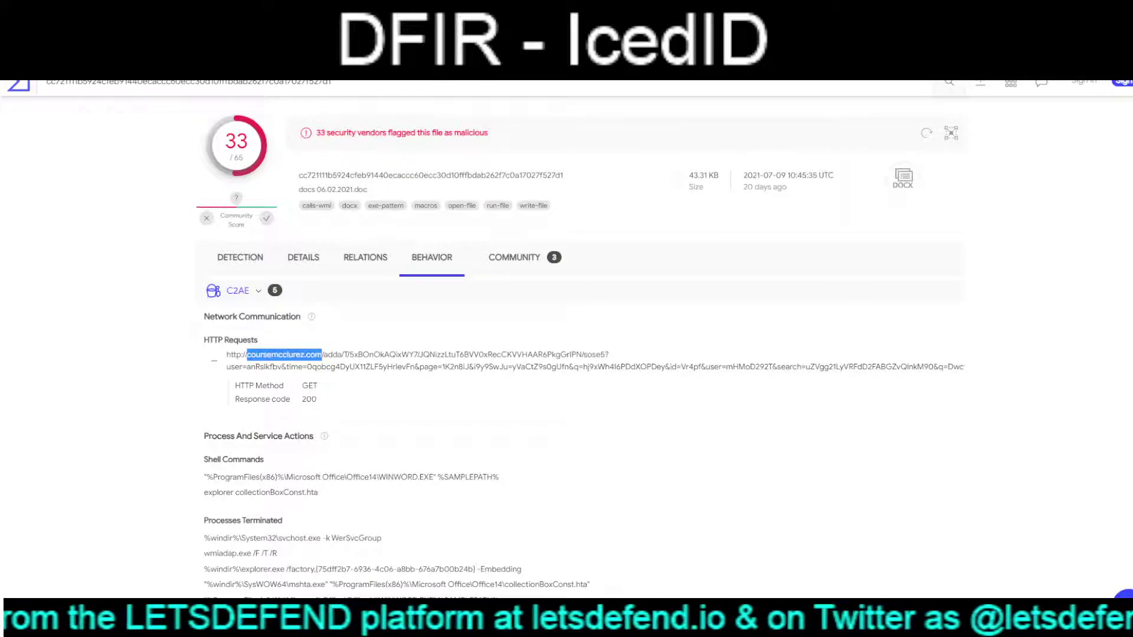
- Reveal the Question 6 hint in LetsDefend and return to the document's VirusTotal report
{"action": "key", "text": "ctrl+Tab"}
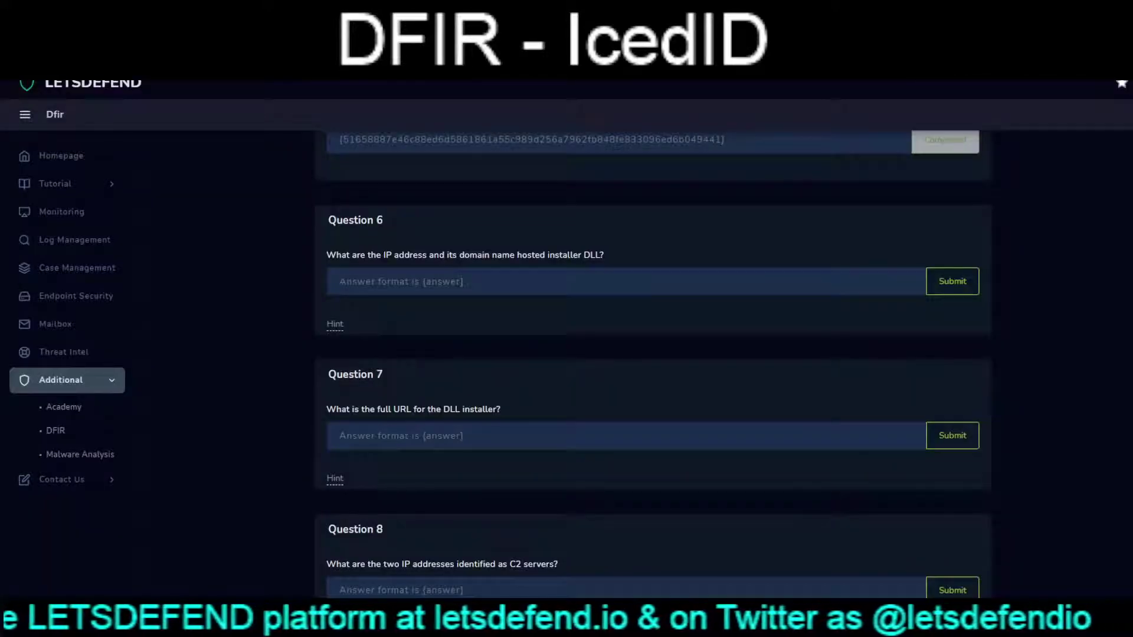
{"action": "left_click", "coordinate": [335, 324]}
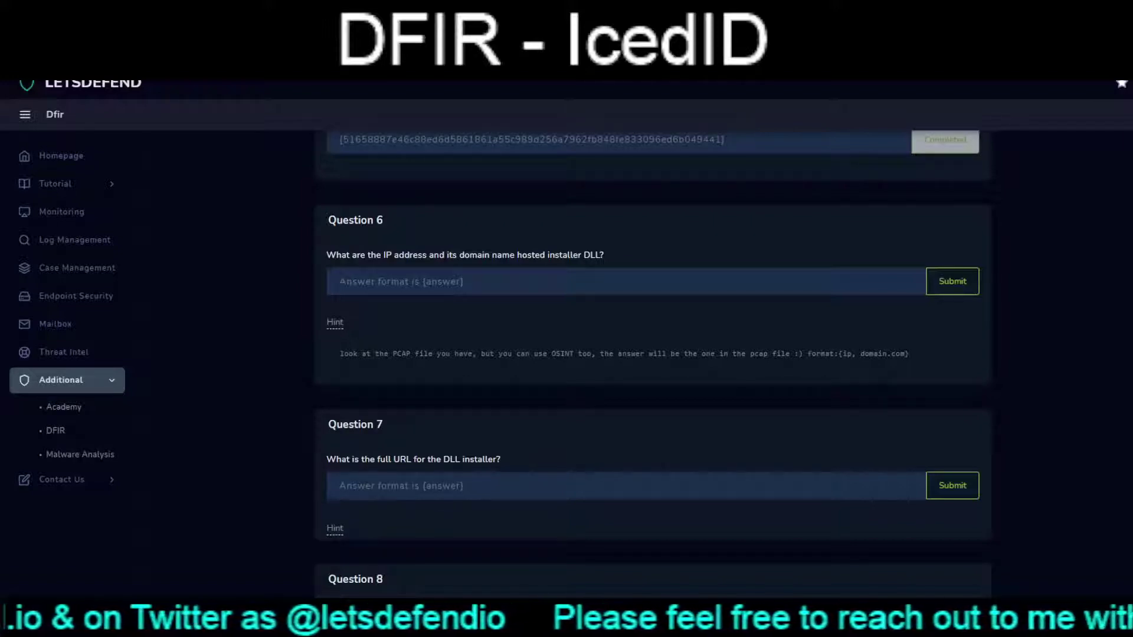
{"action": "key", "text": "ctrl+Tab"}
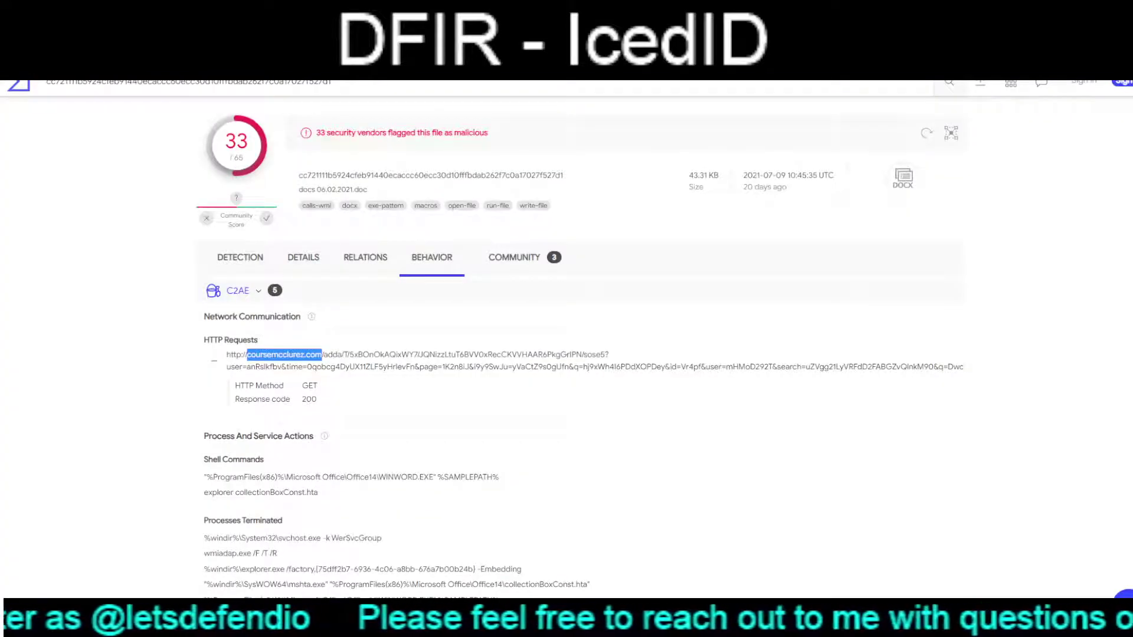
- Examine the document's Lastline behavior report, including processes, shell commands and mutexes, and expand the full list of runtime modules
{"action": "left_click", "coordinate": [233, 290]}
{"action": "left_click", "coordinate": [220, 420]}
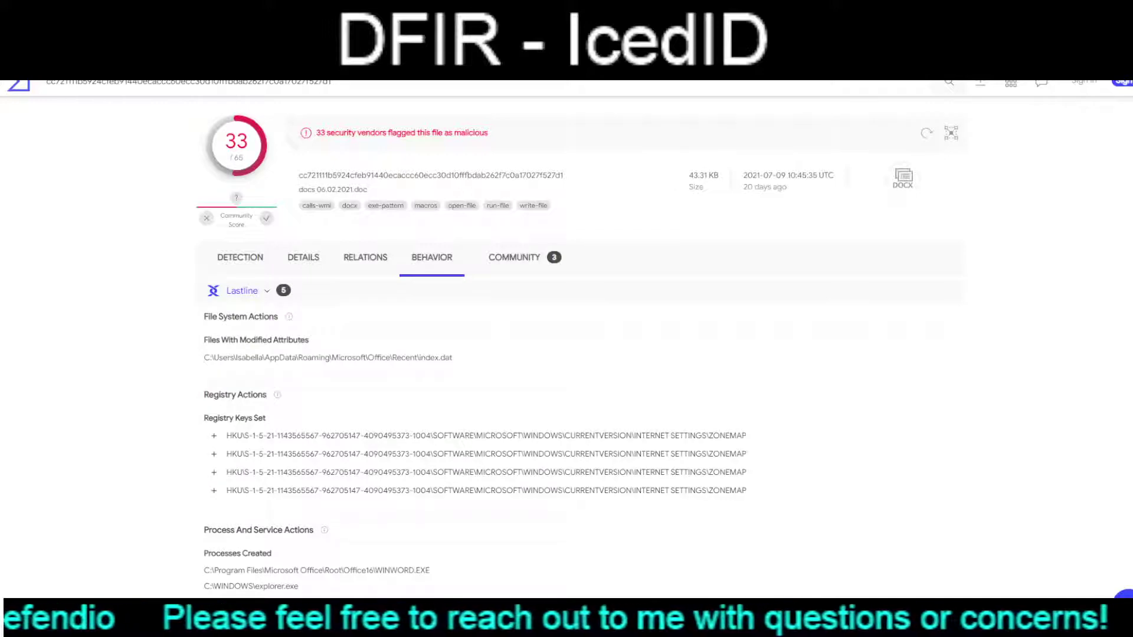
{"action": "scroll", "coordinate": [567, 330], "scroll_direction": "down", "scroll_amount": 4}
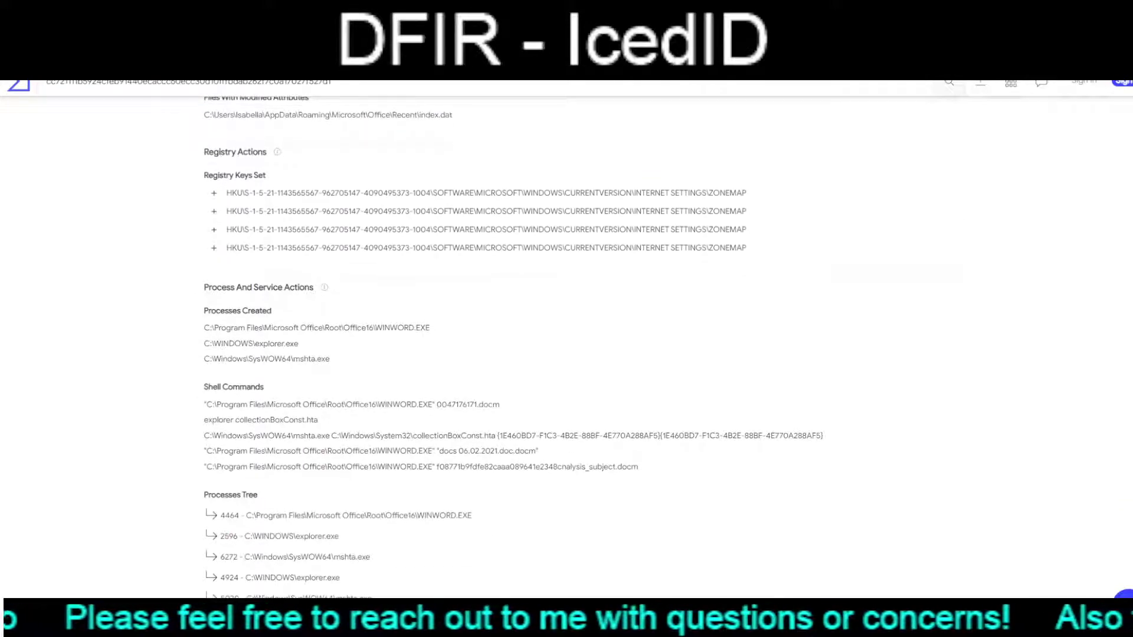
{"action": "scroll", "coordinate": [567, 330], "scroll_direction": "down", "scroll_amount": 4}
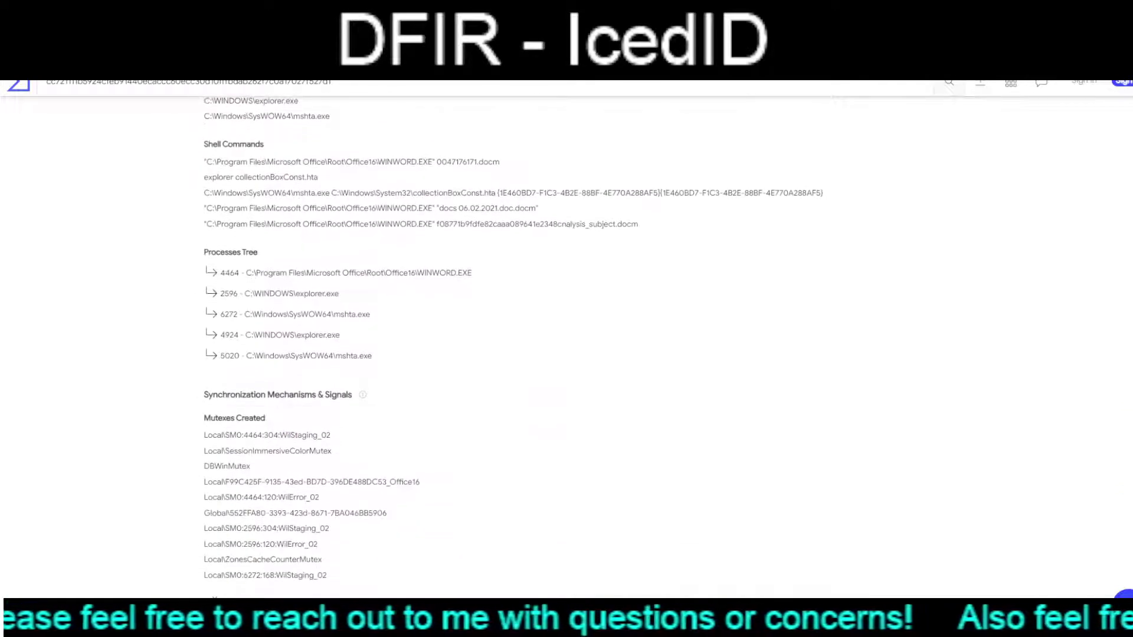
{"action": "scroll", "coordinate": [566, 330], "scroll_direction": "down", "scroll_amount": 7}
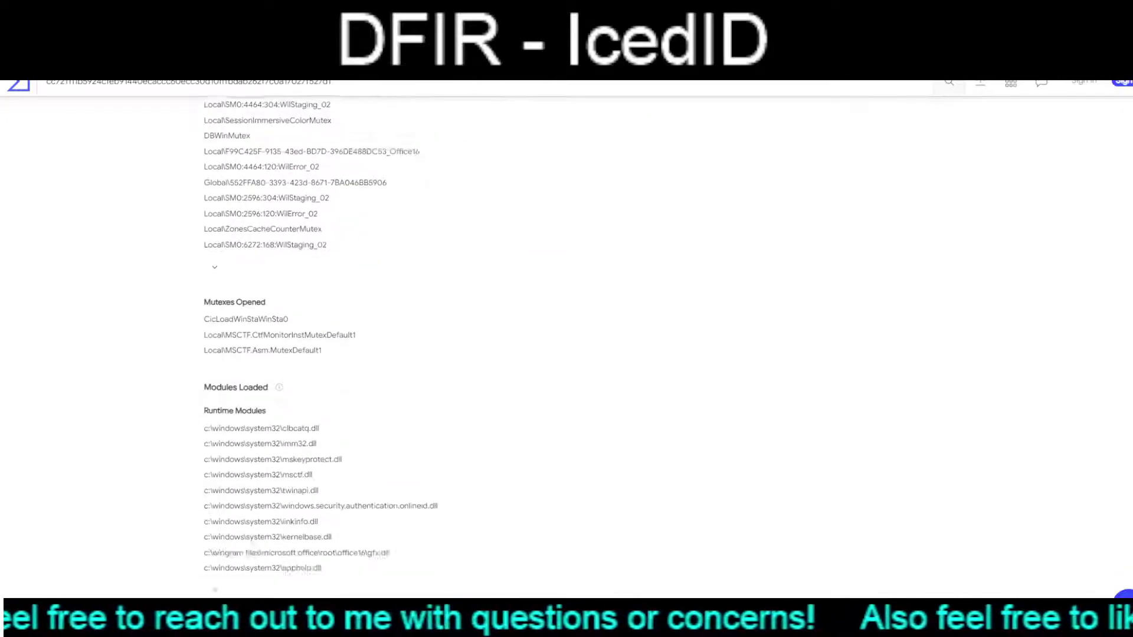
{"action": "scroll", "coordinate": [566, 330], "scroll_direction": "down", "scroll_amount": 1}
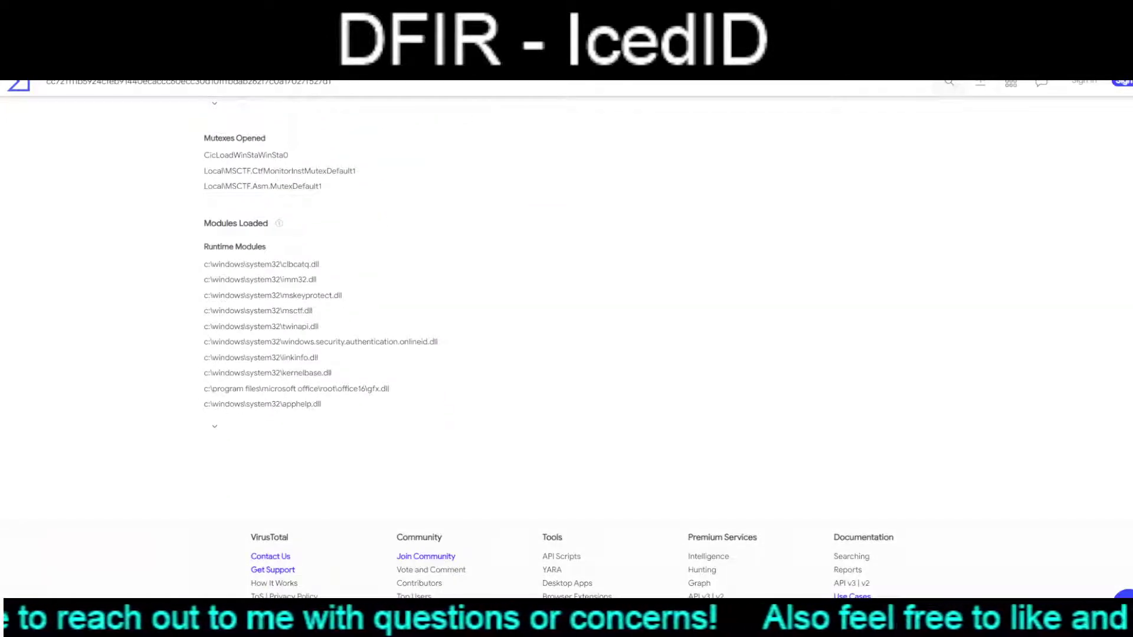
{"action": "left_click", "coordinate": [214, 426]}
{"action": "scroll", "coordinate": [567, 330], "scroll_direction": "down", "scroll_amount": 12}
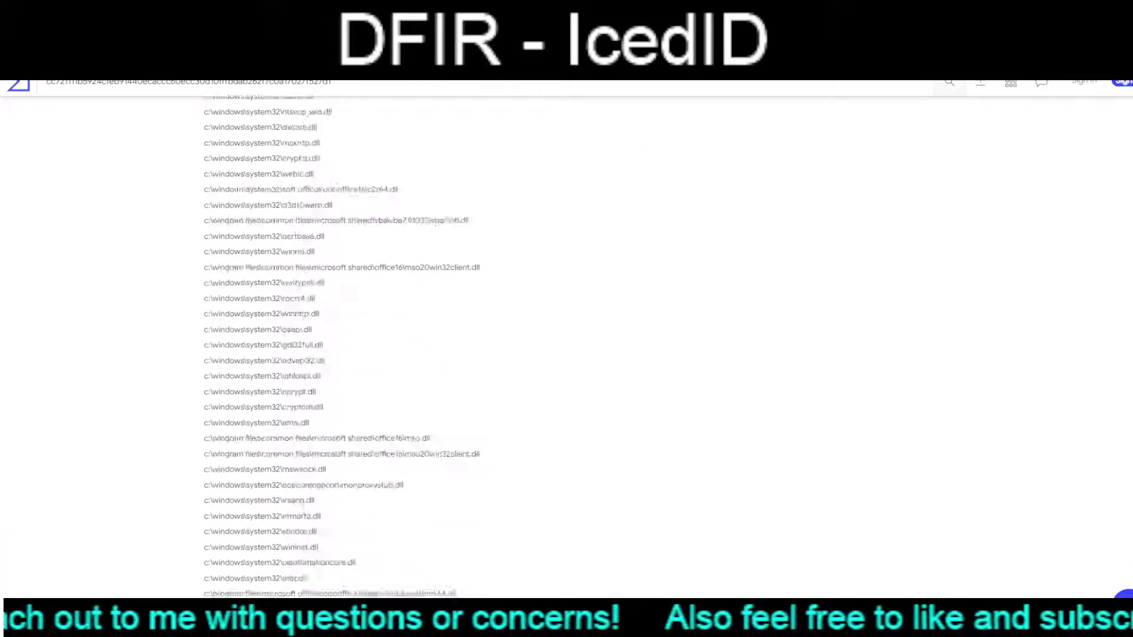
{"action": "scroll", "coordinate": [567, 331], "scroll_direction": "down", "scroll_amount": 4}
{"action": "scroll", "coordinate": [566, 330], "scroll_direction": "up", "scroll_amount": 2}
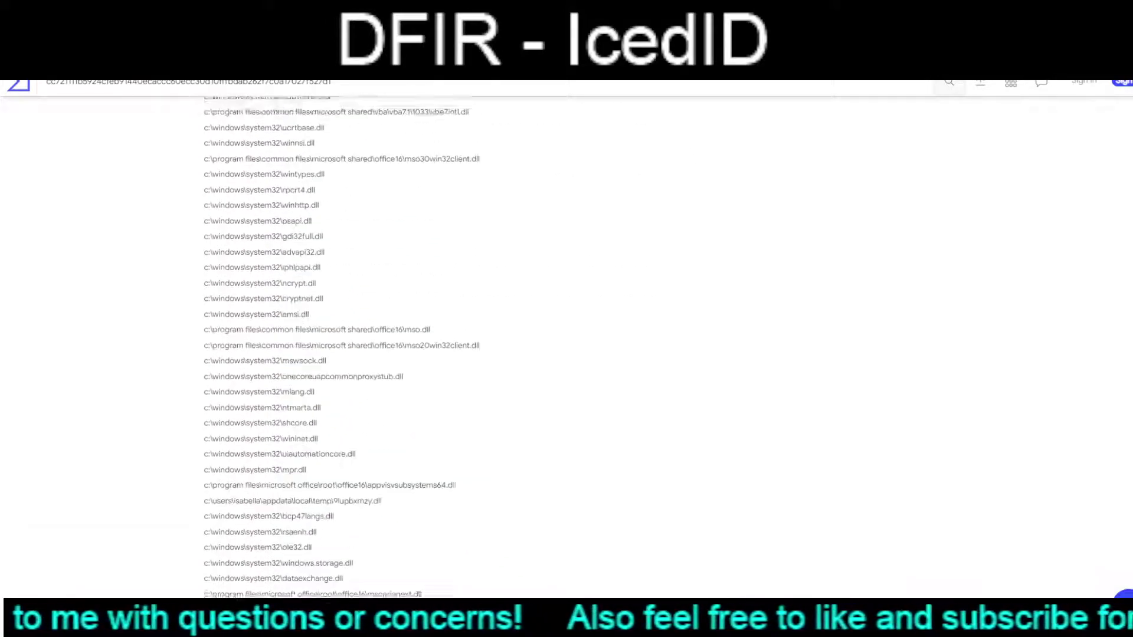
{"action": "scroll", "coordinate": [567, 331], "scroll_direction": "up", "scroll_amount": 20}
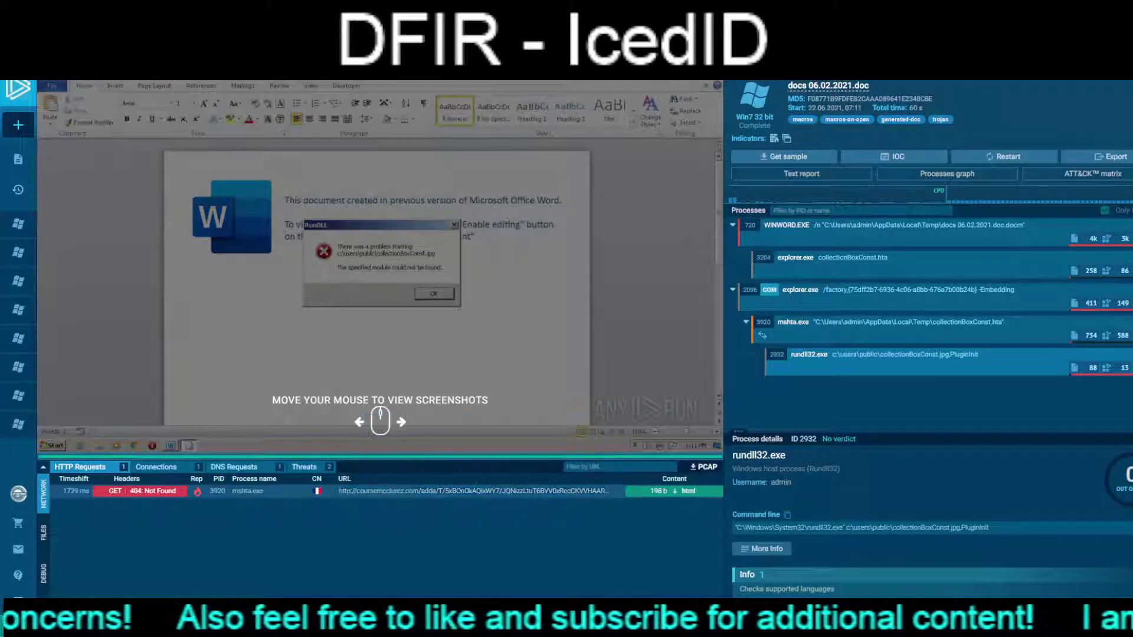
- View the sample's network connections in ANY.RUN, then switch to NetworkMiner and select the coursemcclurez.com host from the PCAP
{"action": "left_click", "coordinate": [156, 467]}
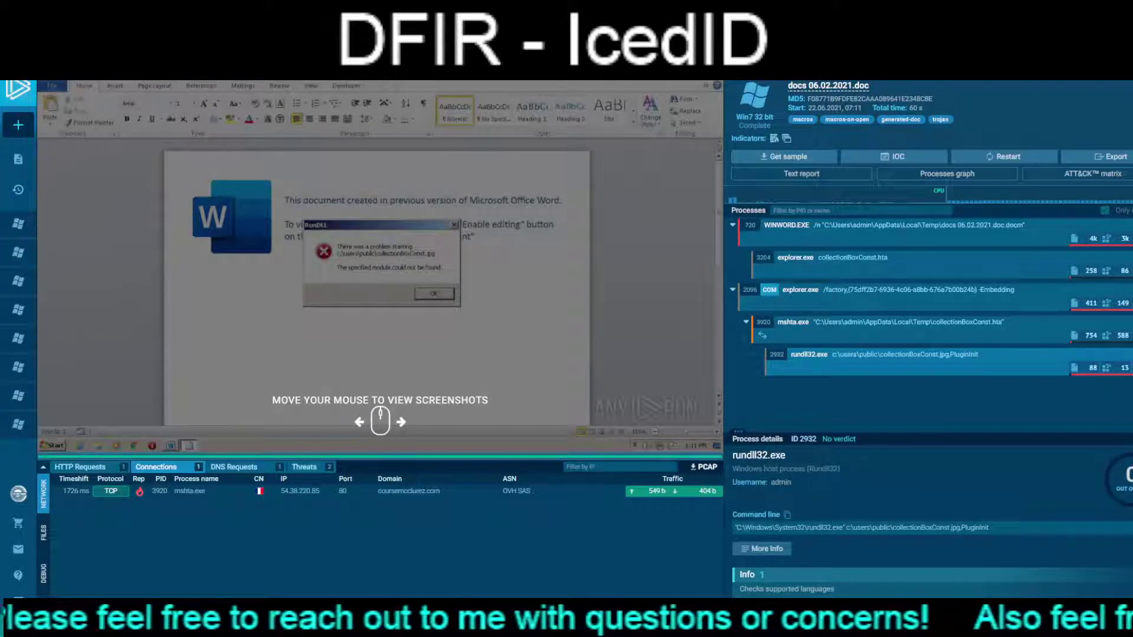
{"action": "key", "text": "alt+Tab"}
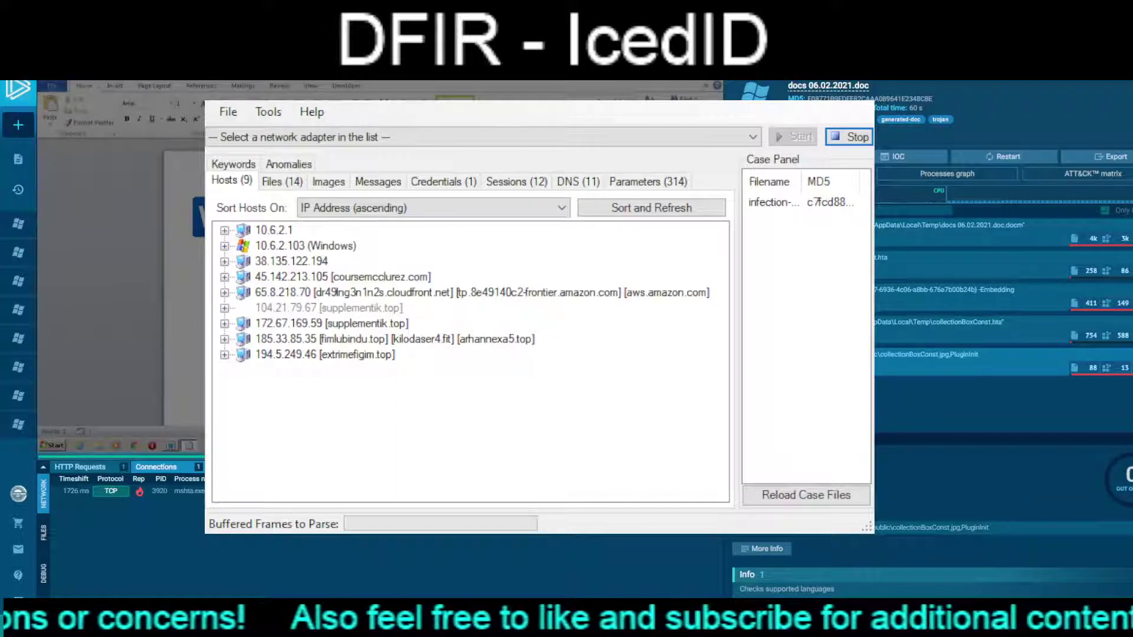
{"action": "left_click", "coordinate": [342, 276]}
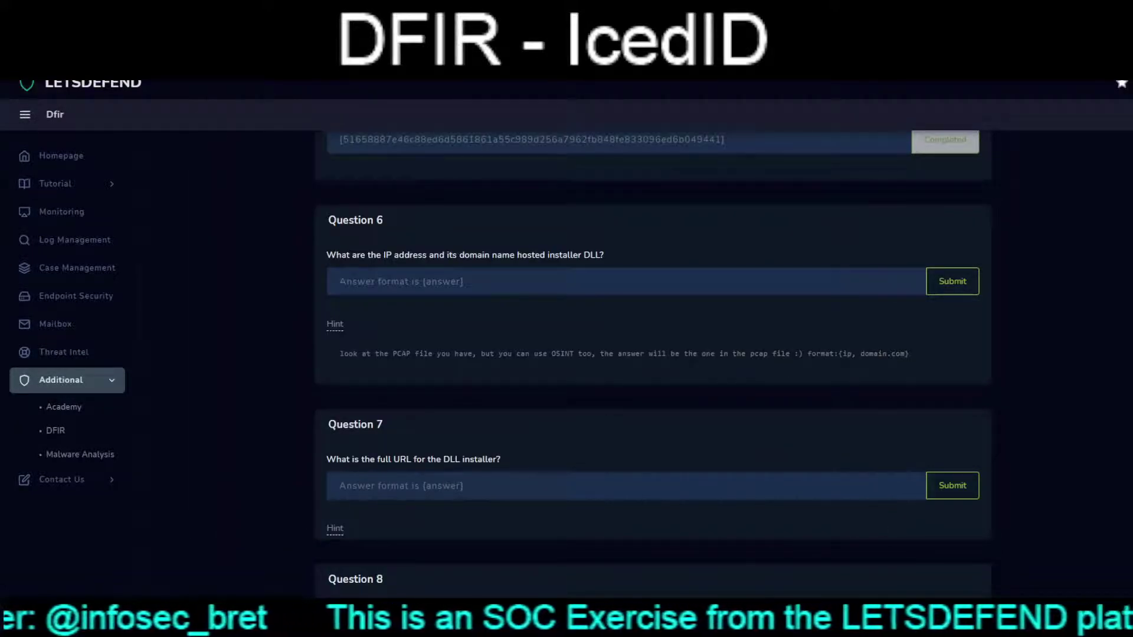
- Submit {45.142.213.105, coursemcclurez.com} in LetsDefend as the Question 6 answer for the installer DLL's hosting IP and domain
{"action": "scroll", "coordinate": [653, 348], "scroll_direction": "up", "scroll_amount": 1}
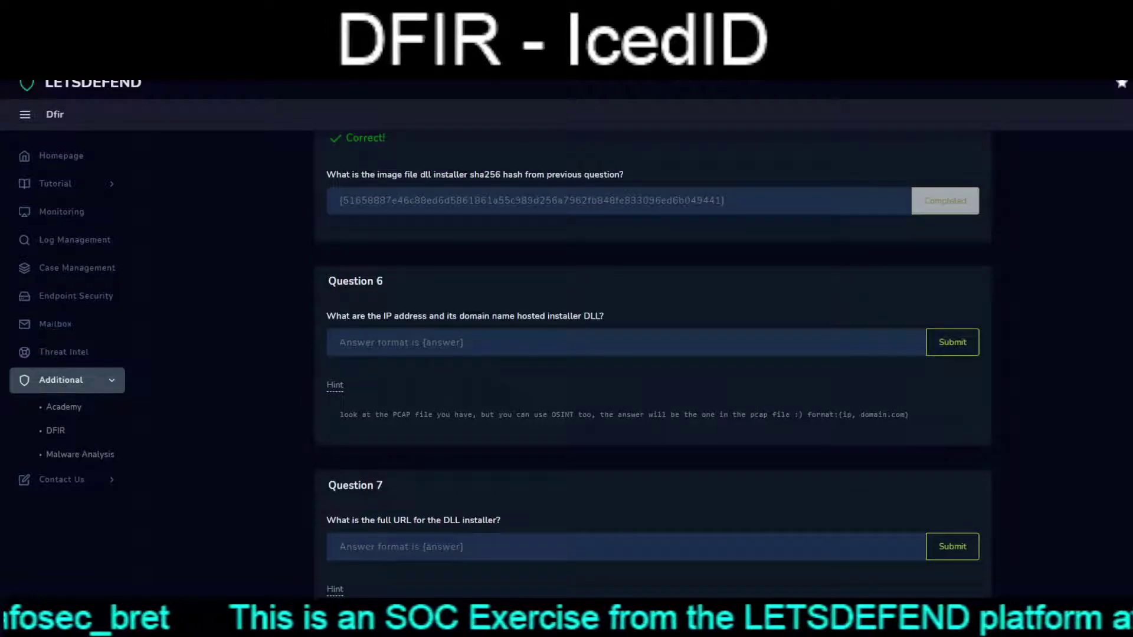
{"action": "type", "text": "[45.142.213.105, coursemcclurez.com]"}
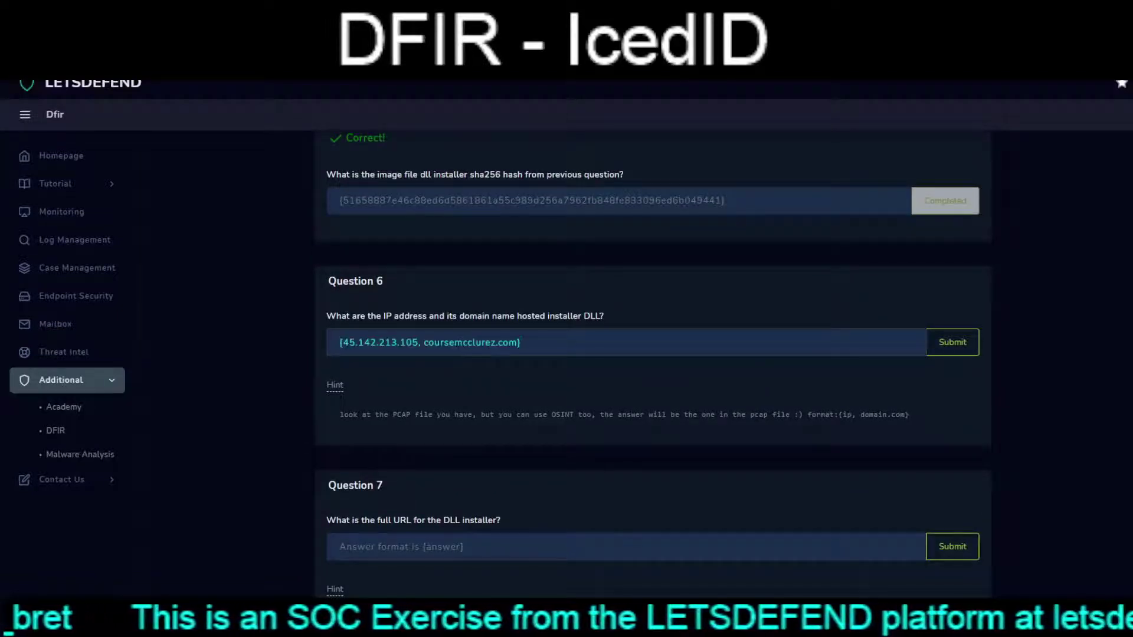
{"action": "left_click", "coordinate": [952, 342]}
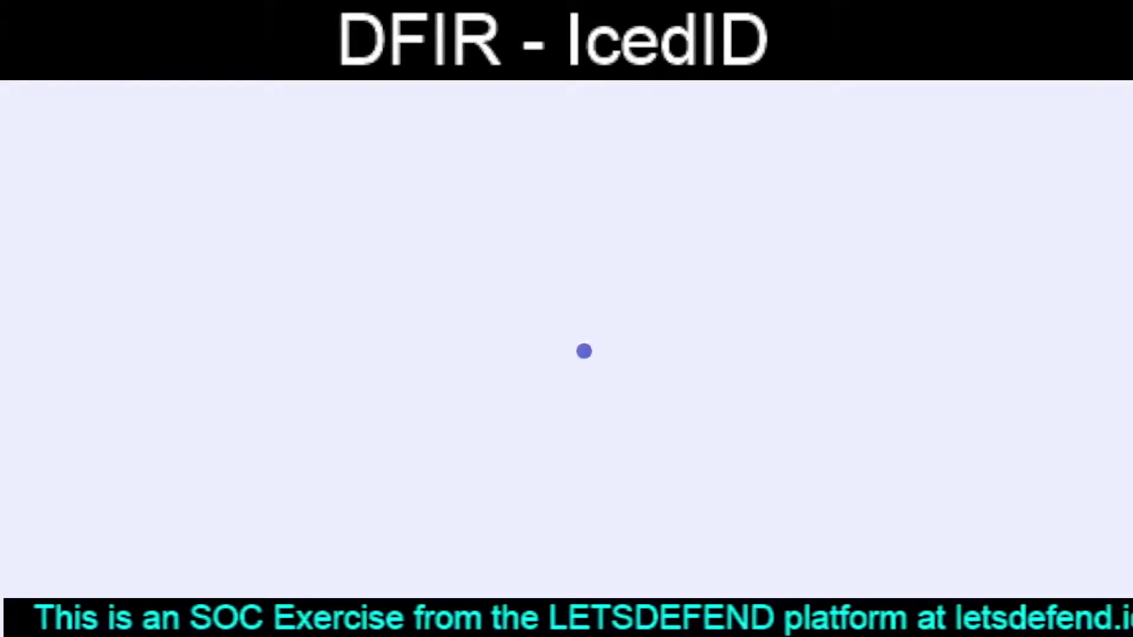
{"action": "scroll", "coordinate": [653, 348], "scroll_direction": "down", "scroll_amount": 10}
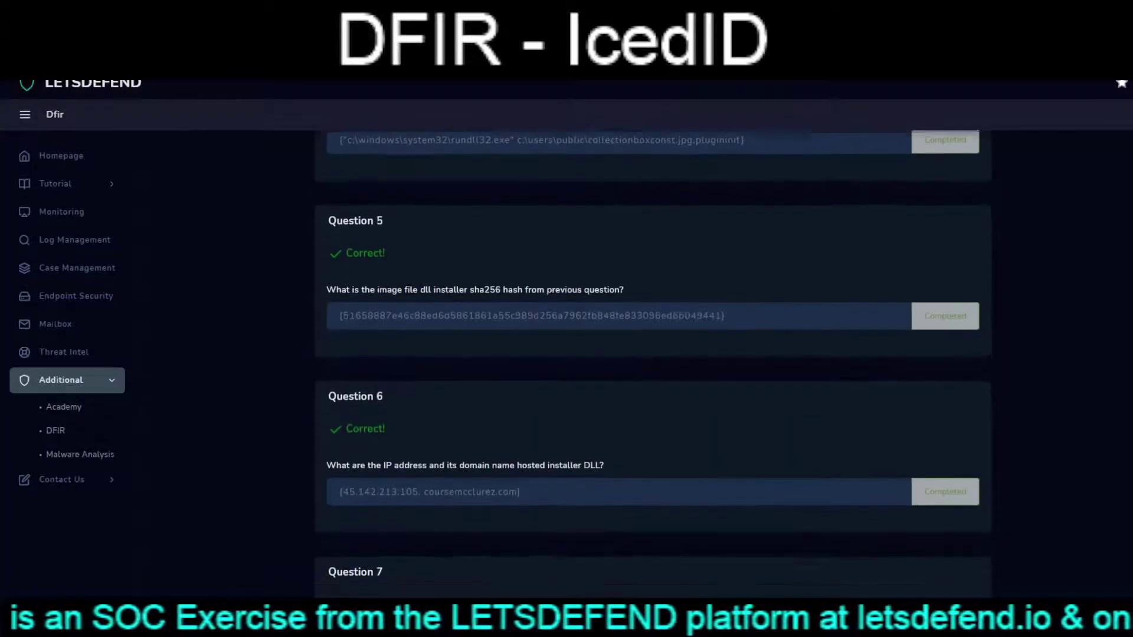
- Check Question 7 in LetsDefend and open the Tencent HABO behavior report for the document in VirusTotal
{"action": "scroll", "coordinate": [653, 348], "scroll_direction": "down", "scroll_amount": 6}
{"action": "scroll", "coordinate": [653, 348], "scroll_direction": "up", "scroll_amount": 3}
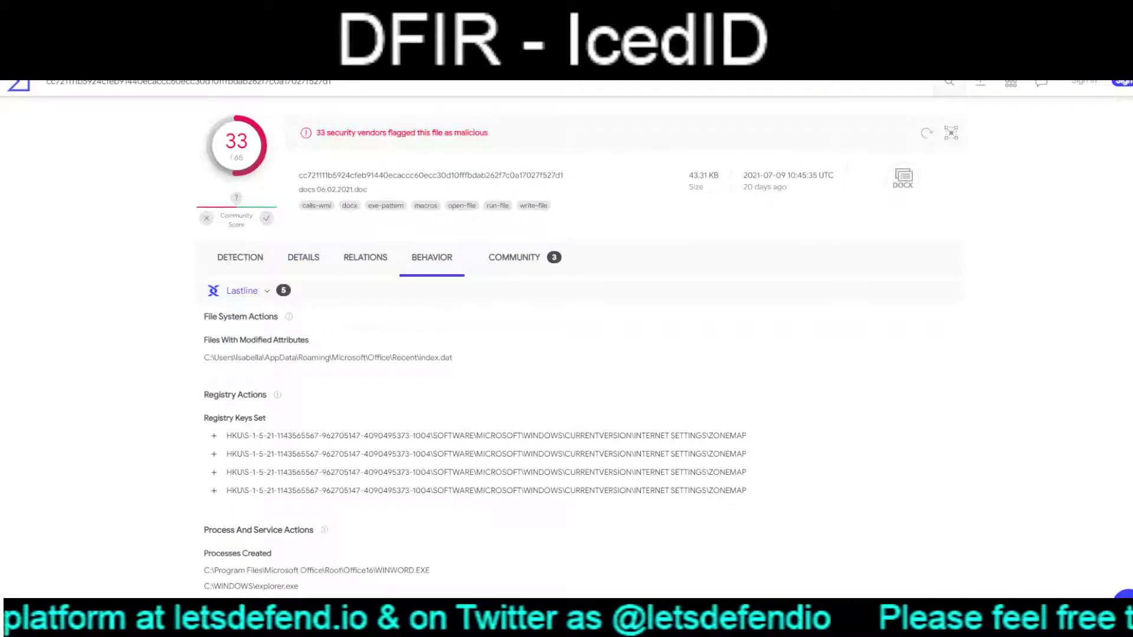
{"action": "left_click", "coordinate": [242, 291]}
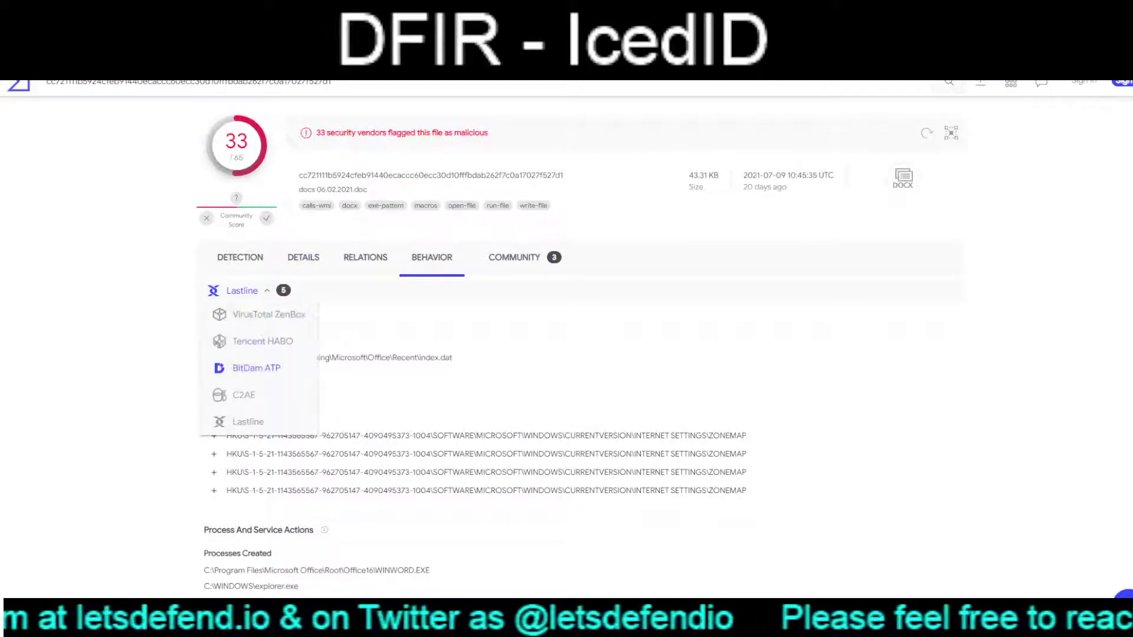
{"action": "left_click", "coordinate": [262, 341]}
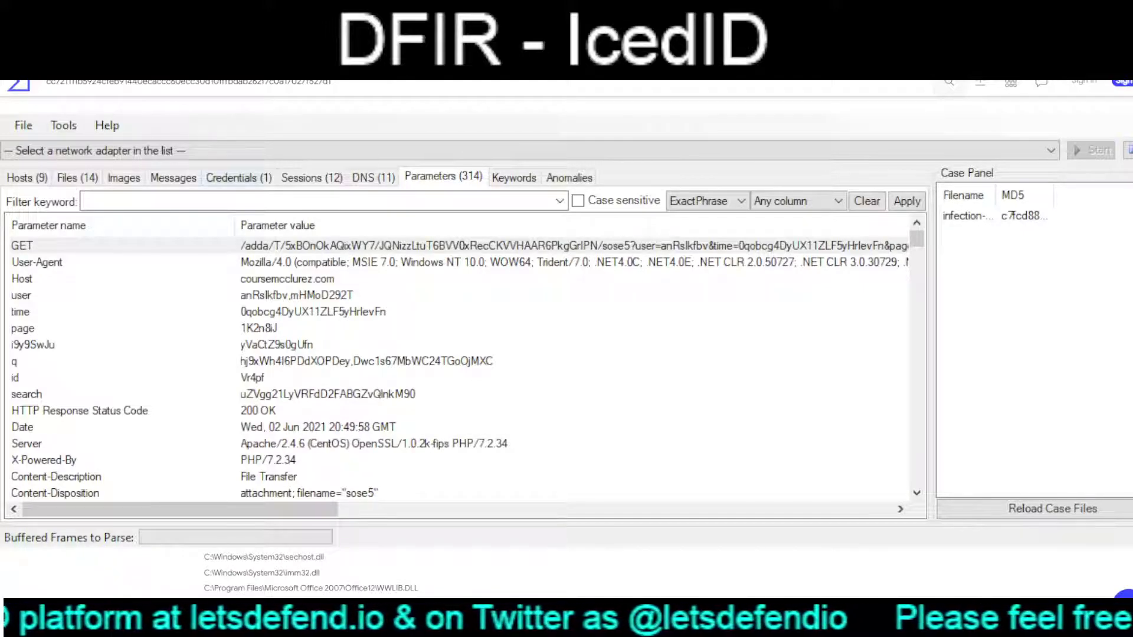
- In NetworkMiner's parameters, select the GET request to coursemcclurez.com and widen the value column to read its full URL path
{"action": "left_click", "coordinate": [301, 118]}
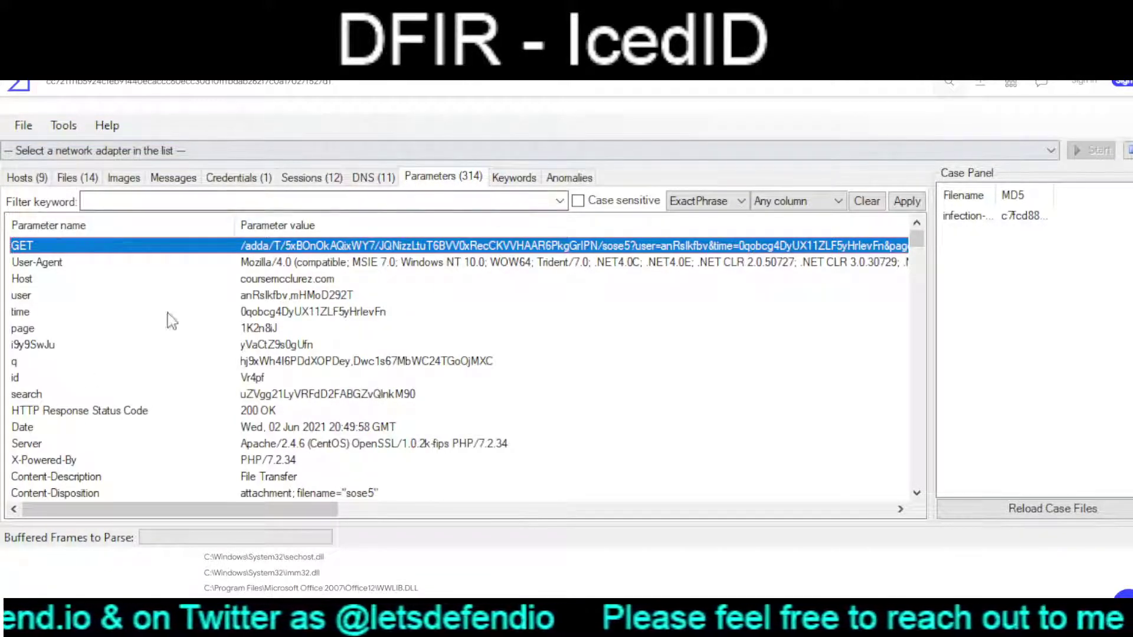
{"action": "left_click_drag", "start_coordinate": [126, 514], "coordinate": [384, 514]}
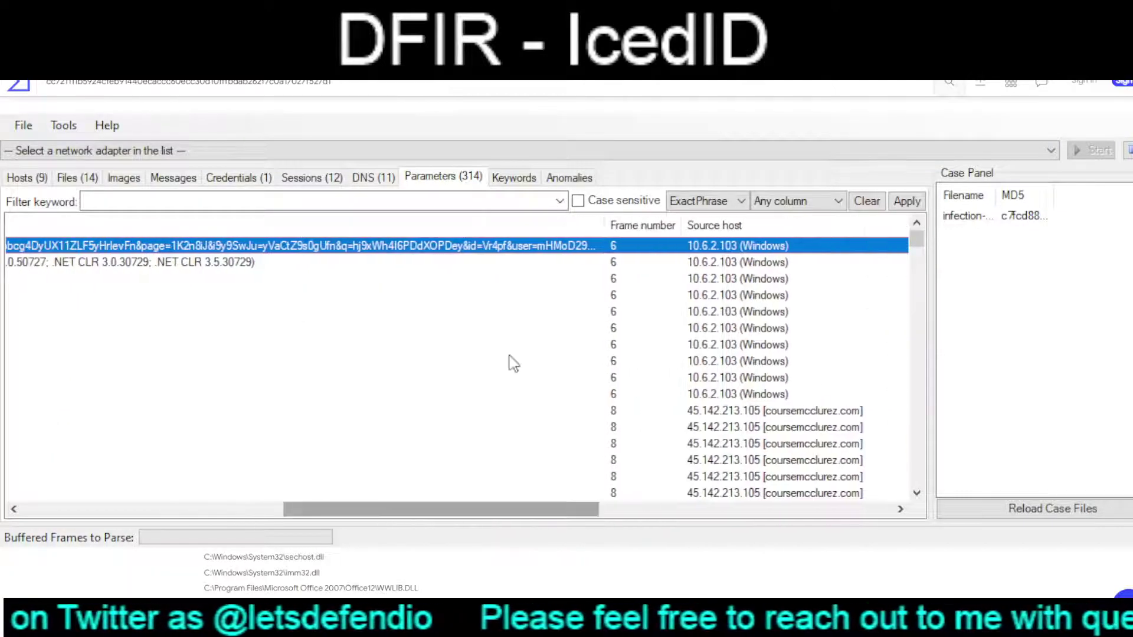
{"action": "double_click", "coordinate": [603, 224]}
{"action": "left_click_drag", "start_coordinate": [488, 507], "coordinate": [565, 527]}
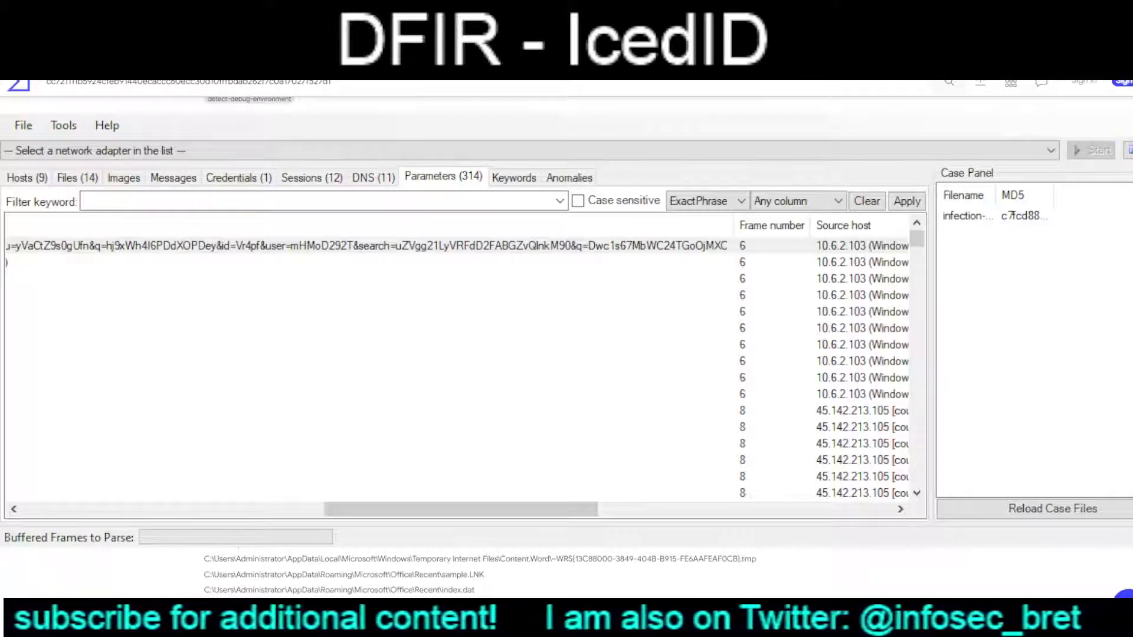
{"action": "left_click", "coordinate": [368, 247]}
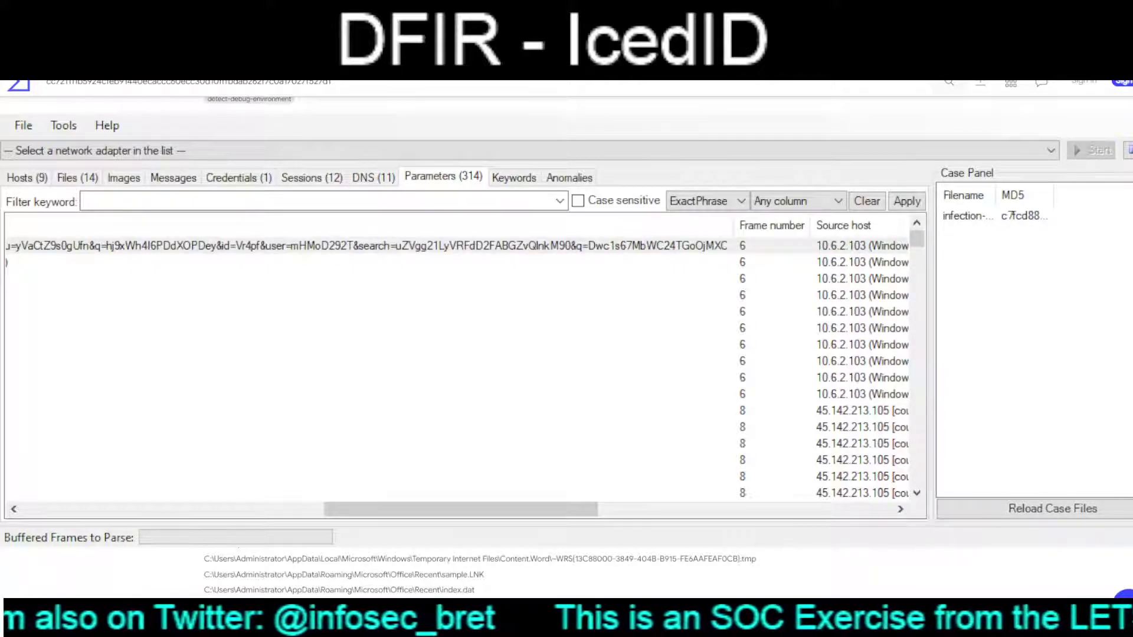
{"action": "key", "text": "alt+Tab"}
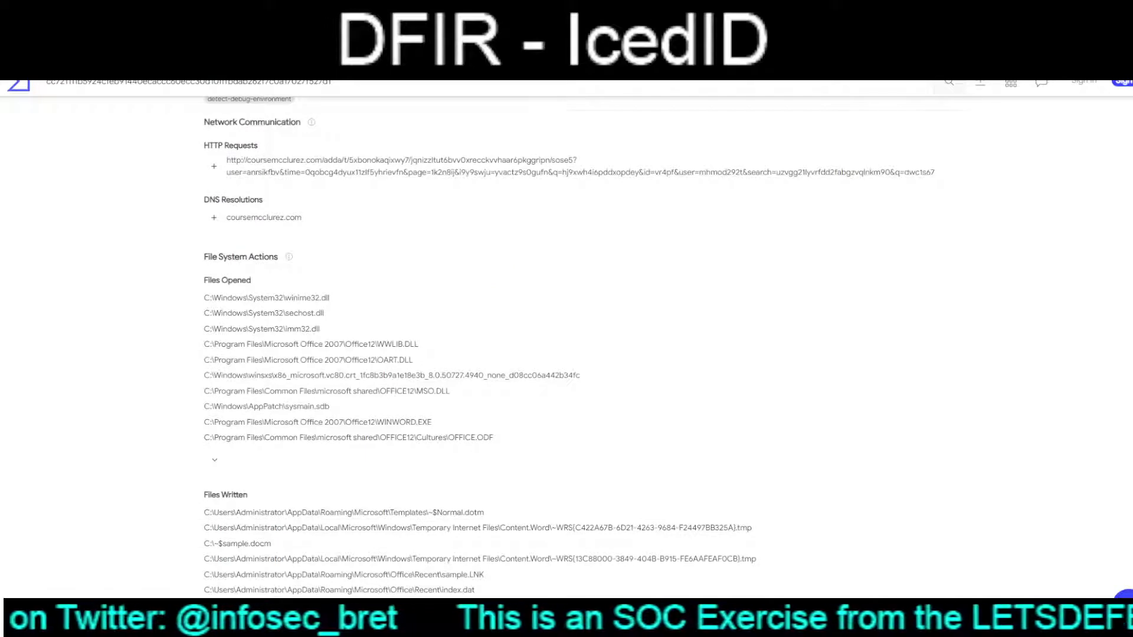
- Reveal the Question 7 hint in LetsDefend and submit the full coursemcclurez.com URL in braces as the DLL installer answer
{"action": "key", "text": "ctrl+Tab"}
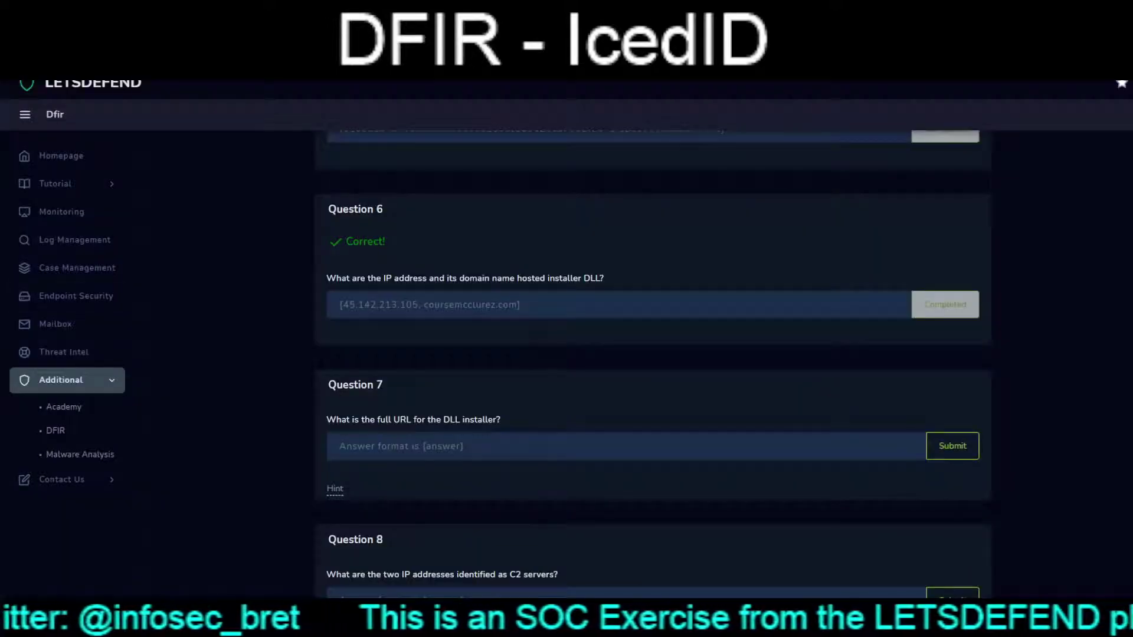
{"action": "left_click", "coordinate": [334, 489]}
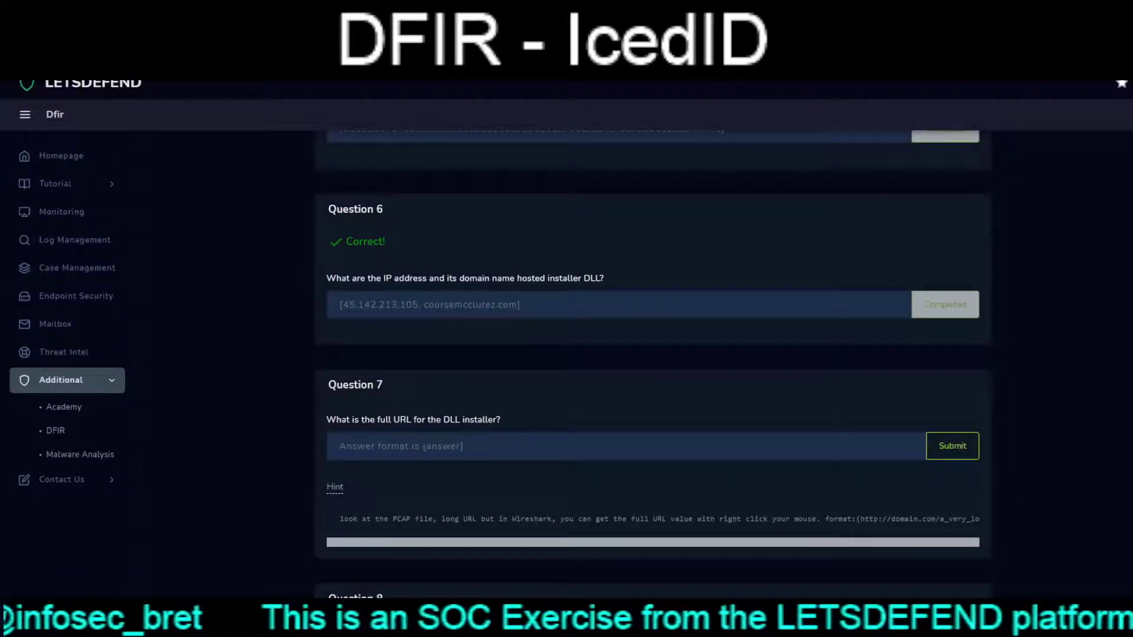
{"action": "scroll", "coordinate": [652, 519], "scroll_direction": "right", "scroll_amount": 2}
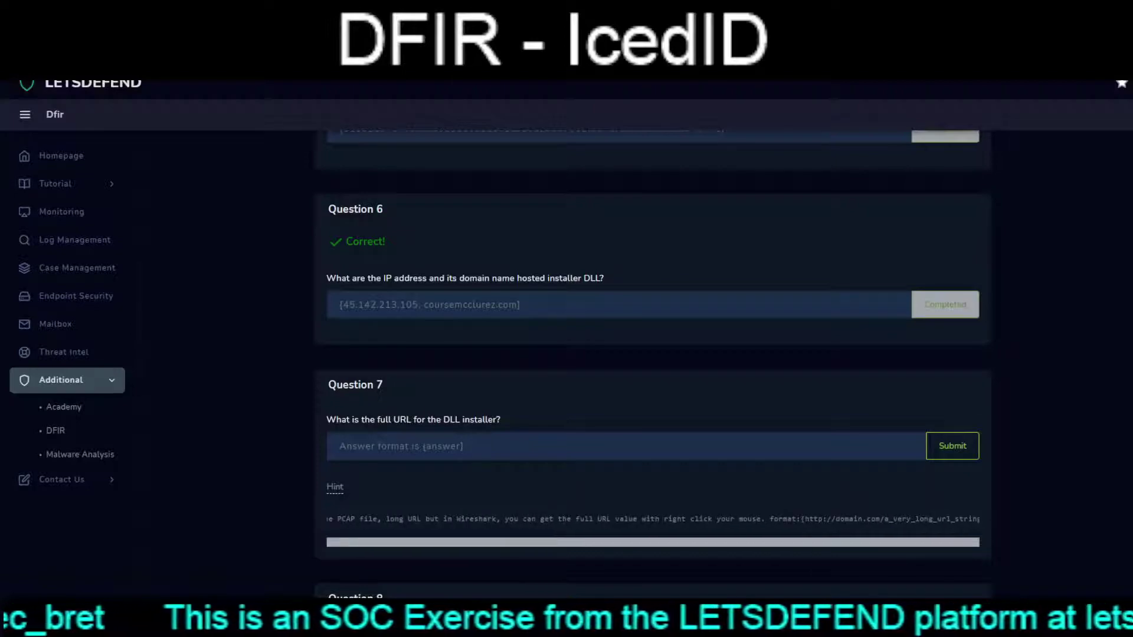
{"action": "scroll", "coordinate": [652, 519], "scroll_direction": "right", "scroll_amount": 1}
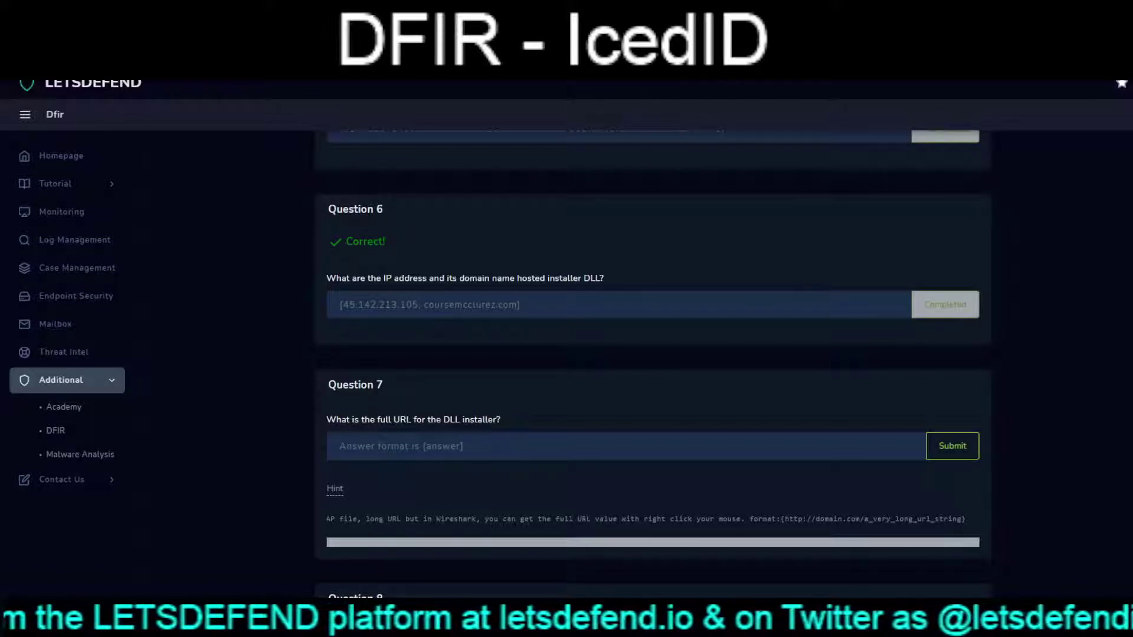
{"action": "key", "text": "ctrl+v"}
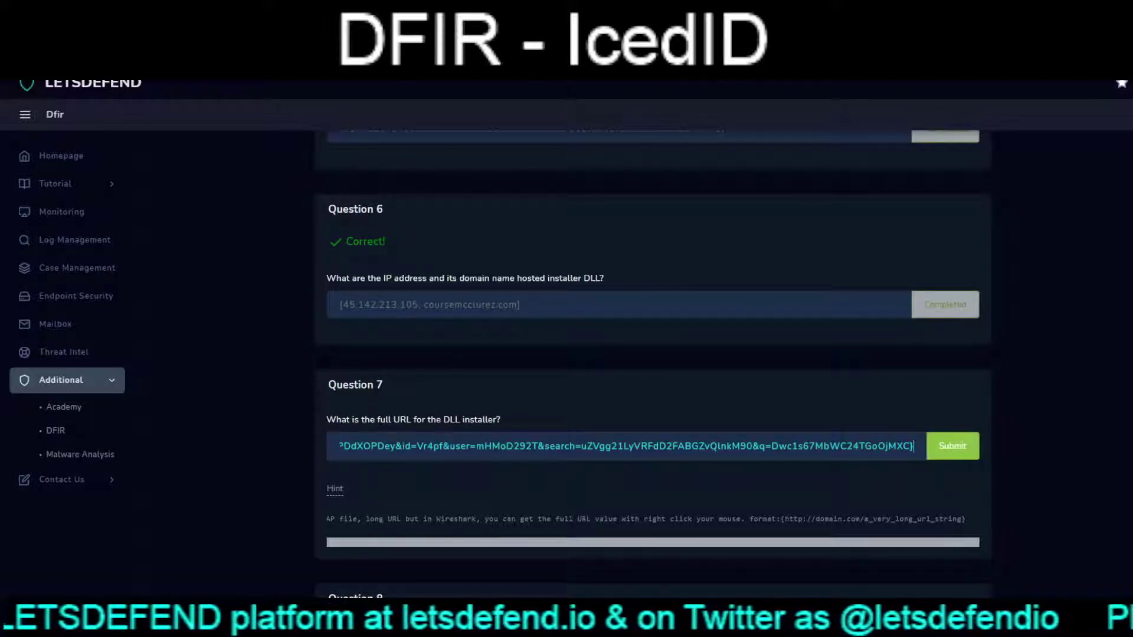
{"action": "left_click", "coordinate": [952, 446]}
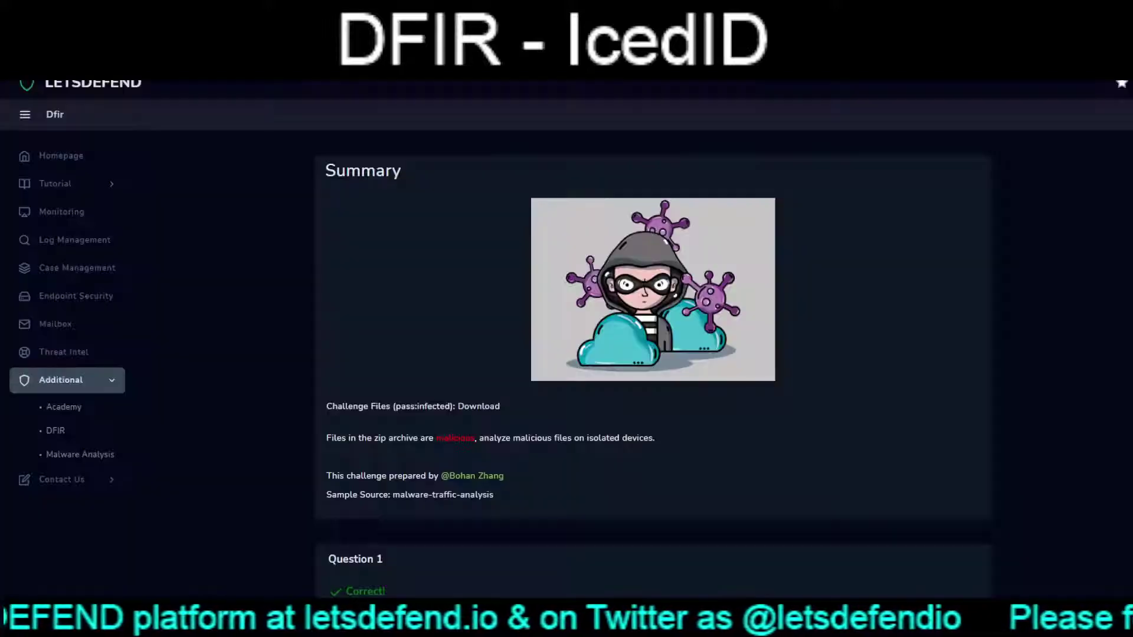
- Go to Question 8 about the two C2 server IP addresses and reveal its hint
{"action": "scroll", "coordinate": [653, 354], "scroll_direction": "down", "scroll_amount": 15}
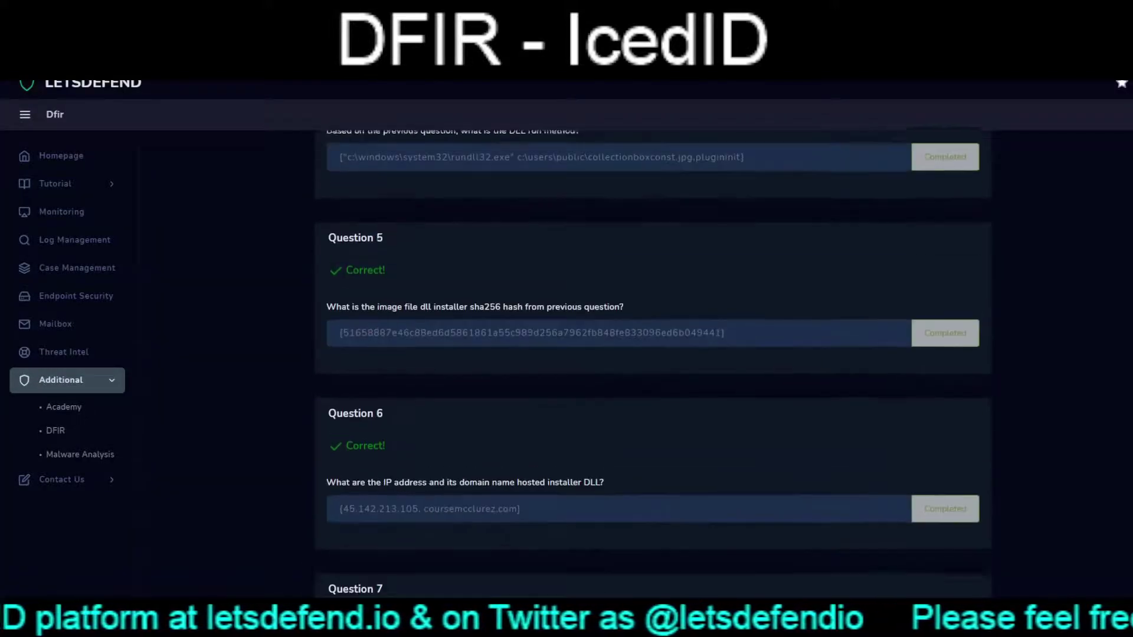
{"action": "scroll", "coordinate": [653, 343], "scroll_direction": "down", "scroll_amount": 6}
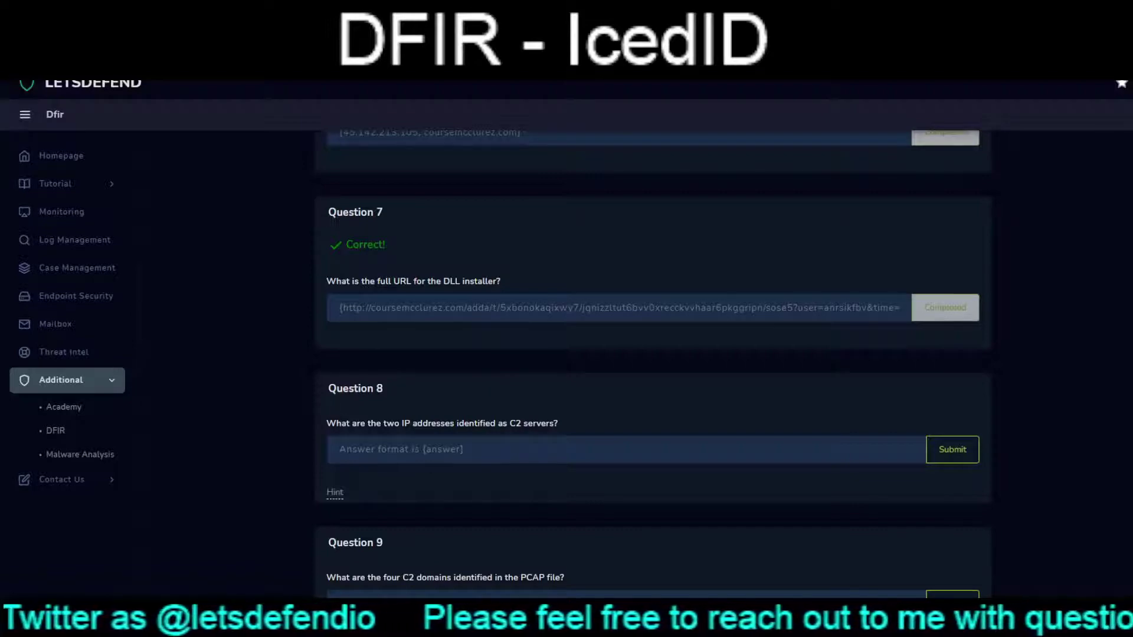
{"action": "left_click", "coordinate": [334, 492]}
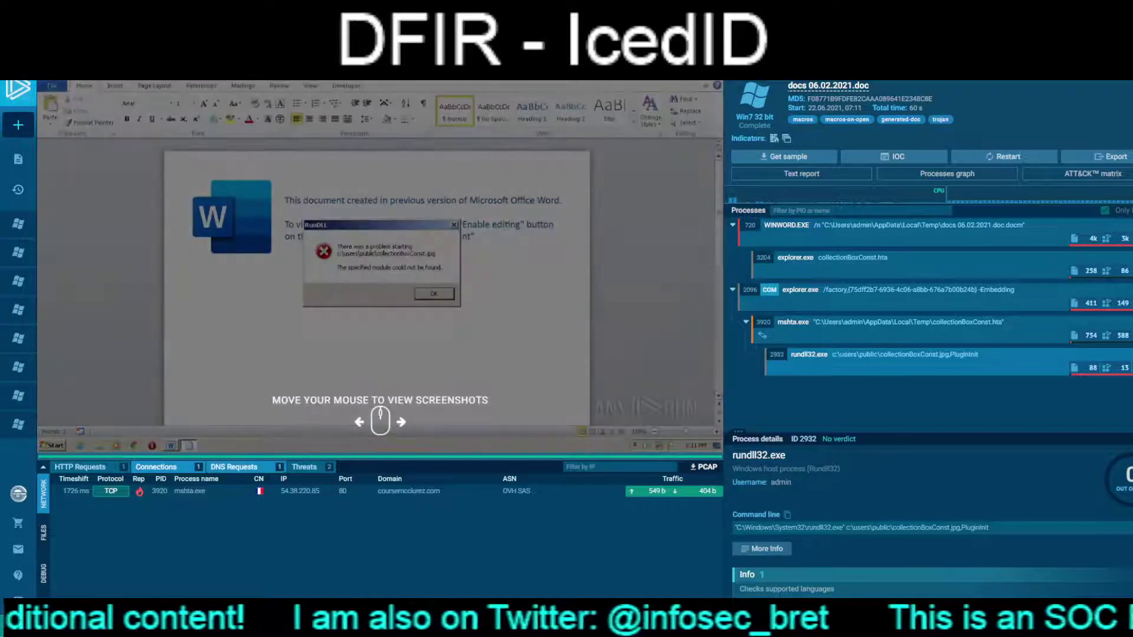
- Examine the HTTP requests, connections and DNS requests in the document's Windows 7 and Windows 10 analyses in ANY.RUN
{"action": "left_click", "coordinate": [234, 466]}
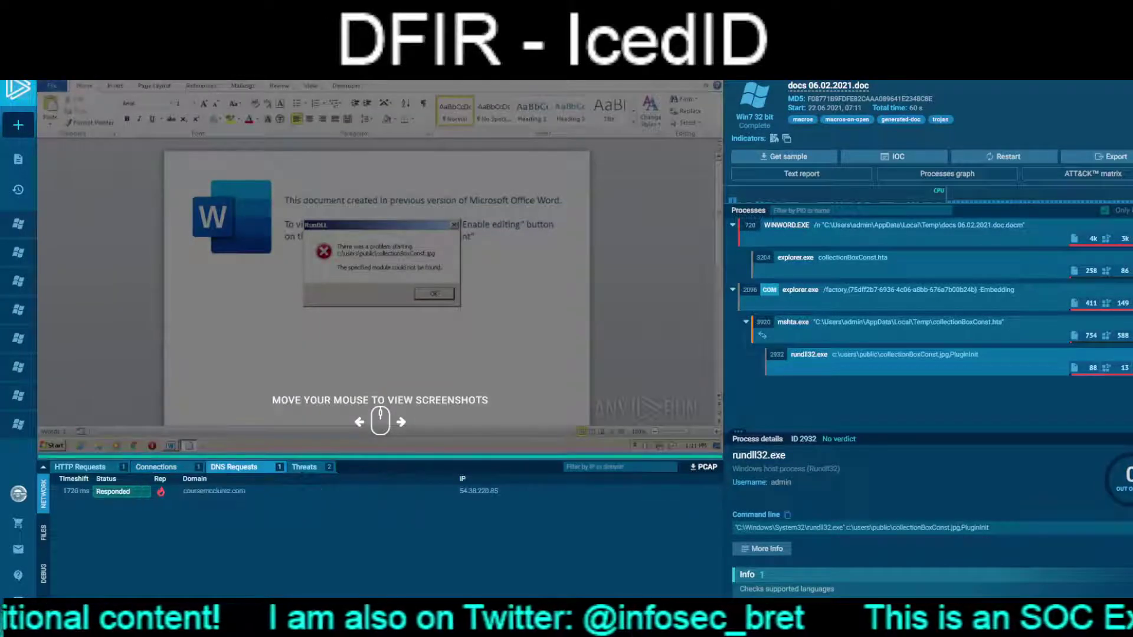
{"action": "left_click", "coordinate": [80, 467]}
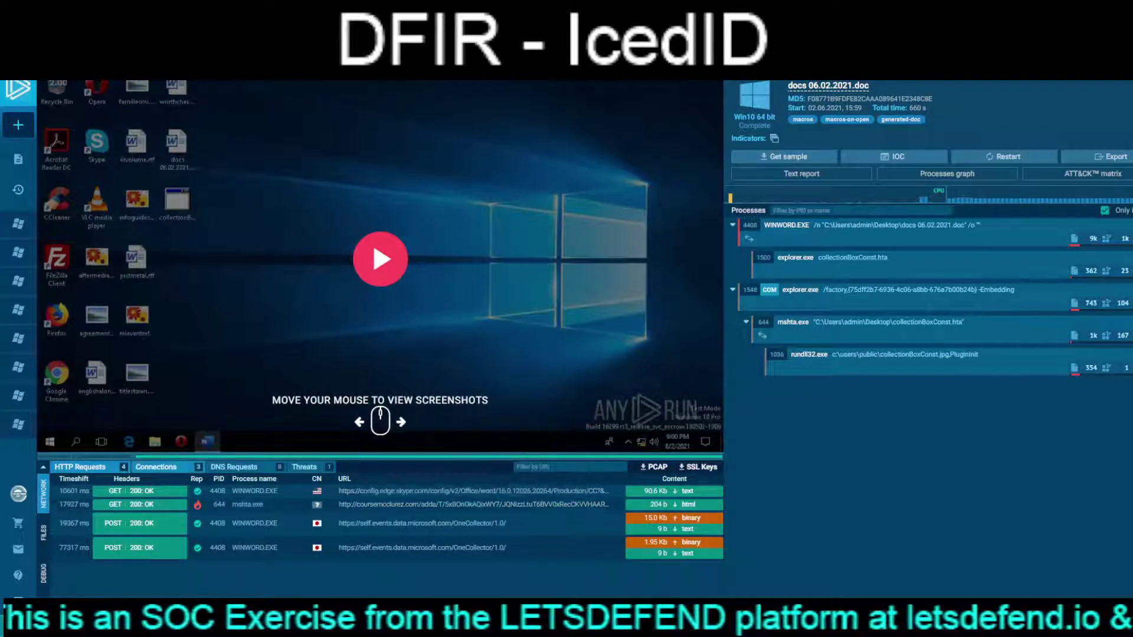
{"action": "left_click", "coordinate": [155, 466]}
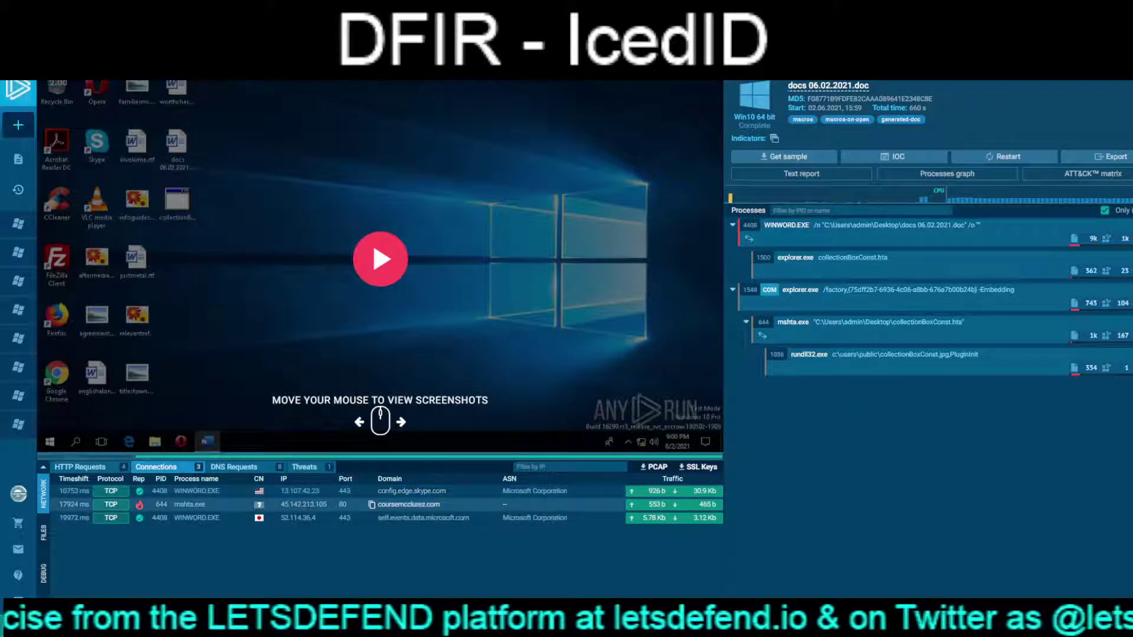
{"action": "left_click", "coordinate": [233, 467]}
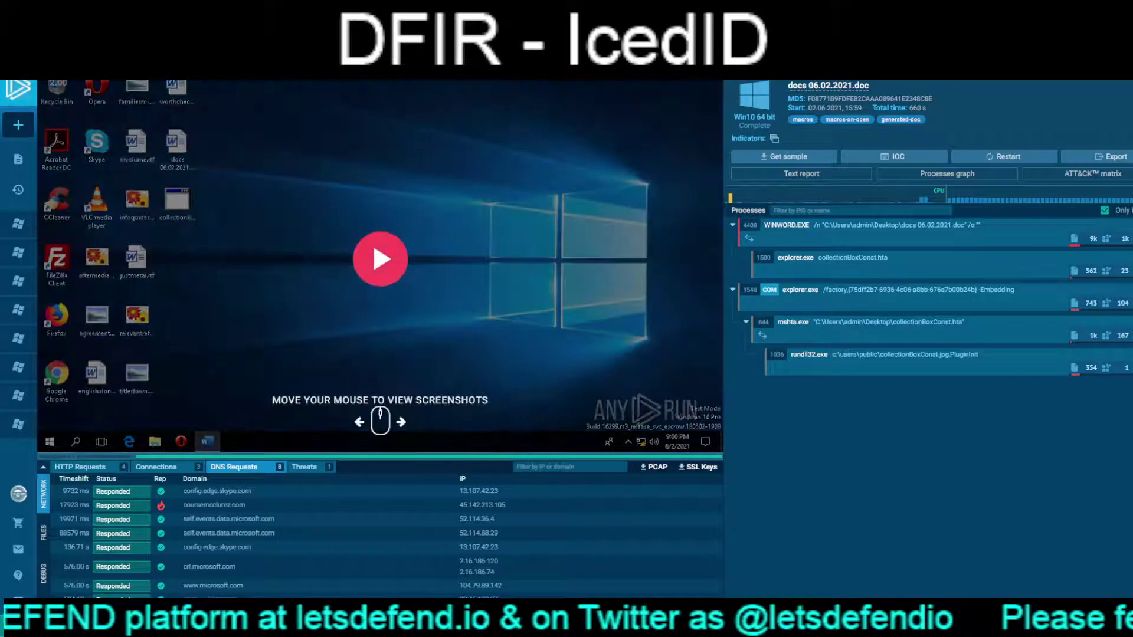
- View the connections and DNS requests of the 02.06.2021 10:56 Windows 7 analysis and select the IP resolved for coursemcclurez.com
{"action": "left_click", "coordinate": [373, 243]}
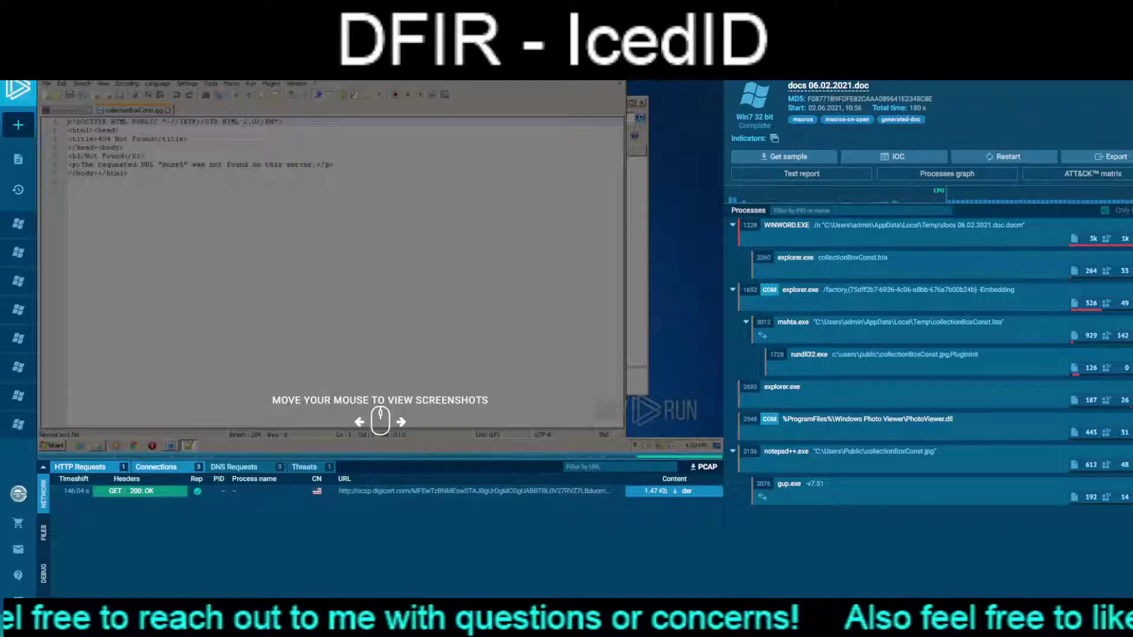
{"action": "left_click", "coordinate": [156, 467]}
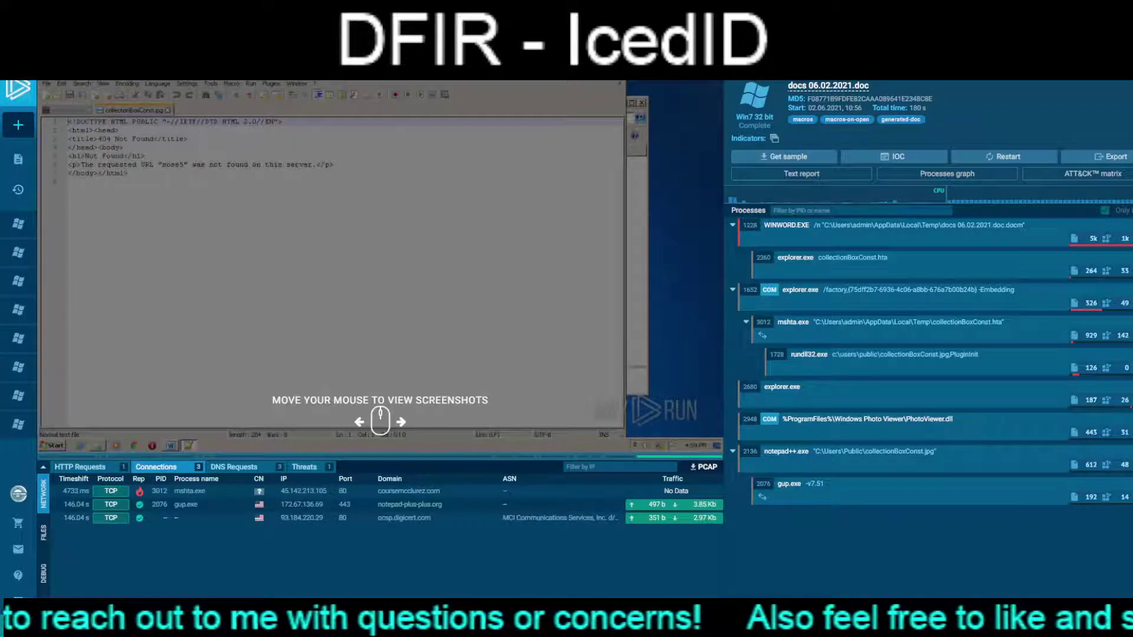
{"action": "left_click", "coordinate": [233, 467]}
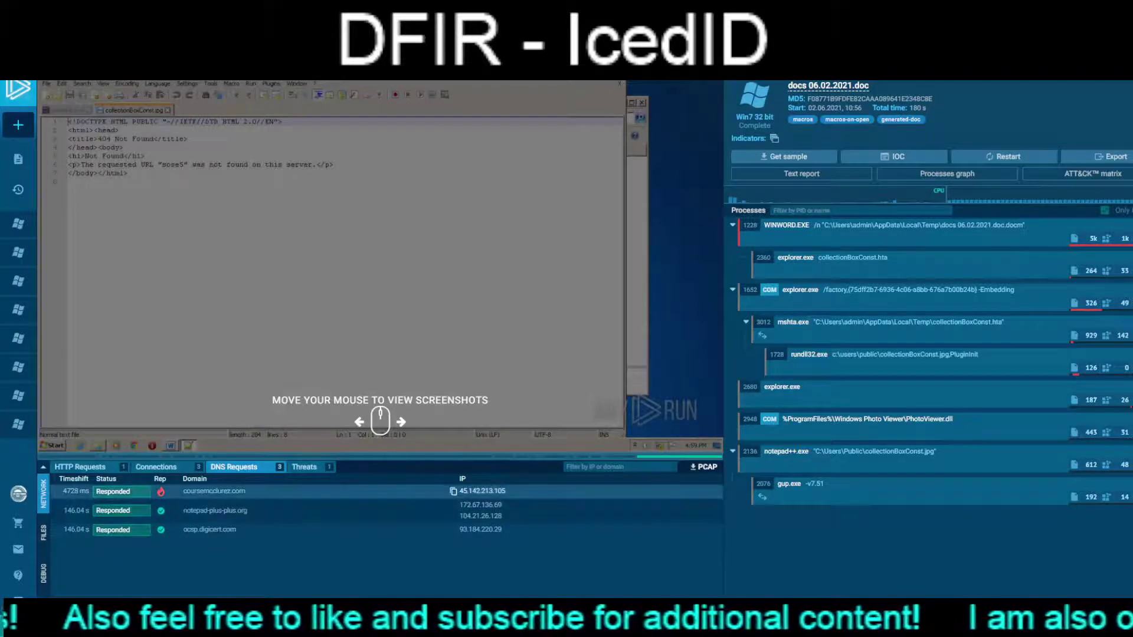
{"action": "left_click_drag", "start_coordinate": [506, 491], "coordinate": [459, 490]}
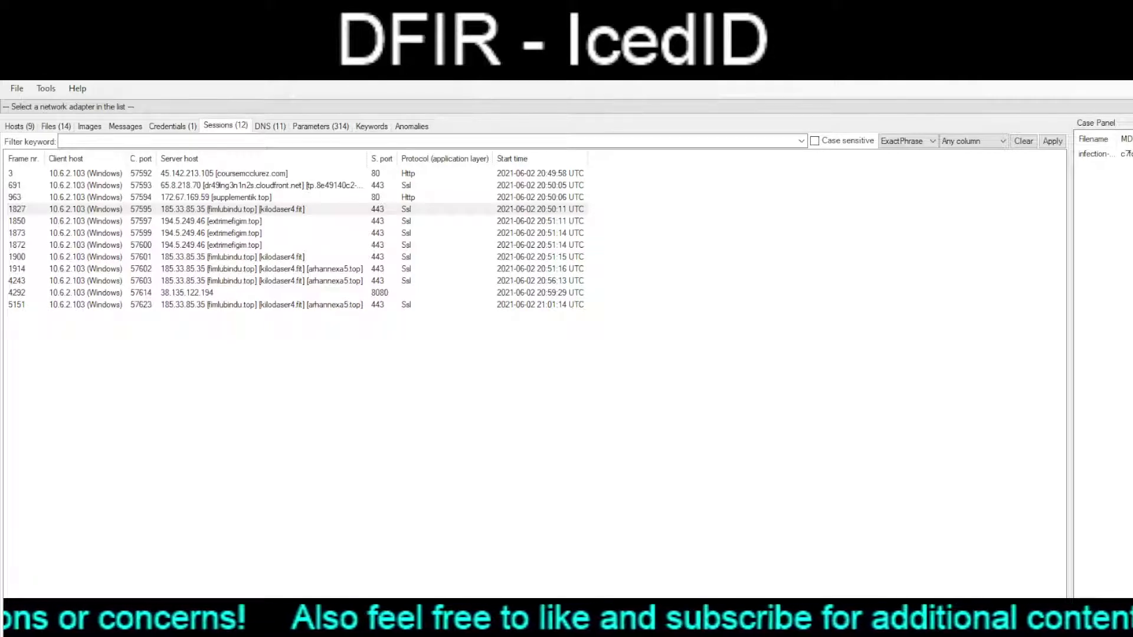
- Inspect the PCAP sessions in NetworkMiner for the coursemcclurez.com, 185.33.85.35 and 194.5.249.46 server hosts
{"action": "left_click", "coordinate": [318, 177]}
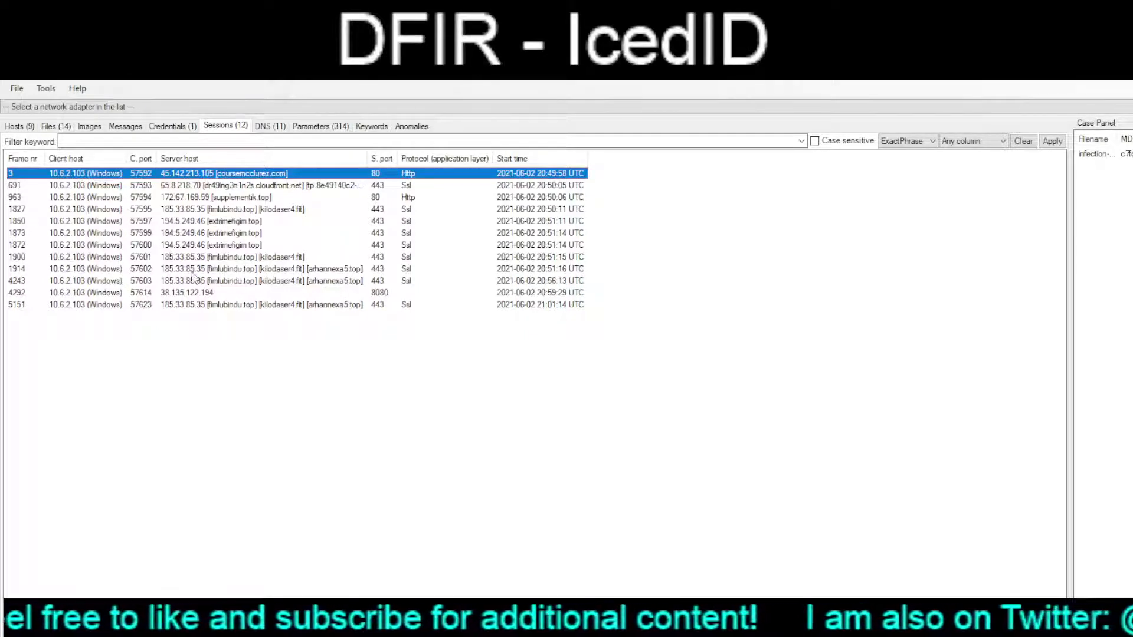
{"action": "left_click", "coordinate": [168, 261]}
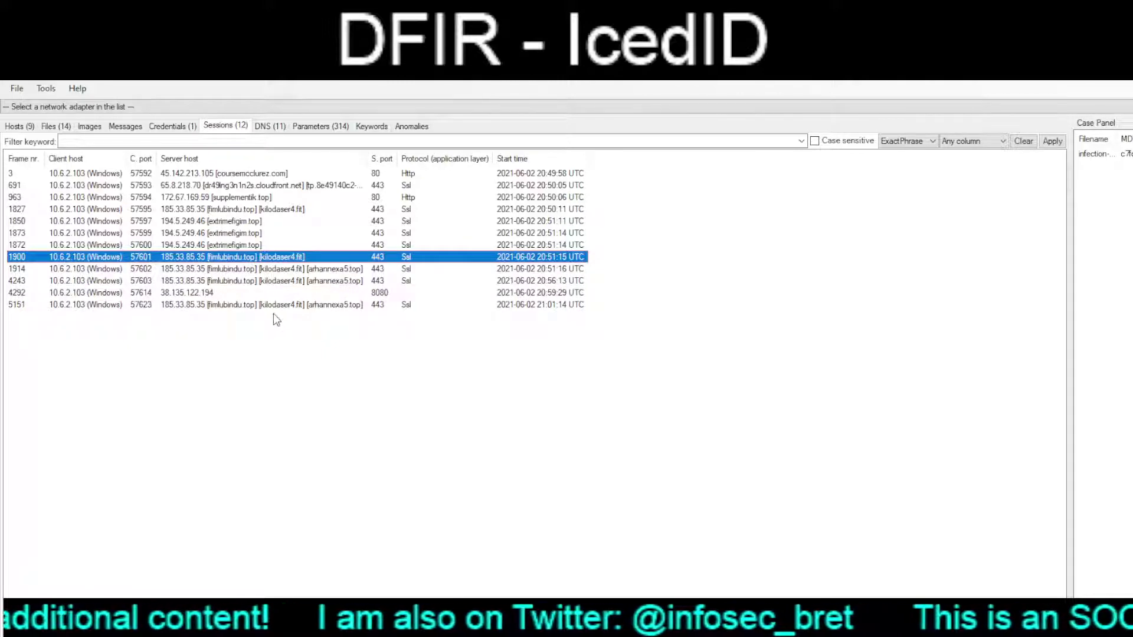
{"action": "left_click", "coordinate": [172, 247]}
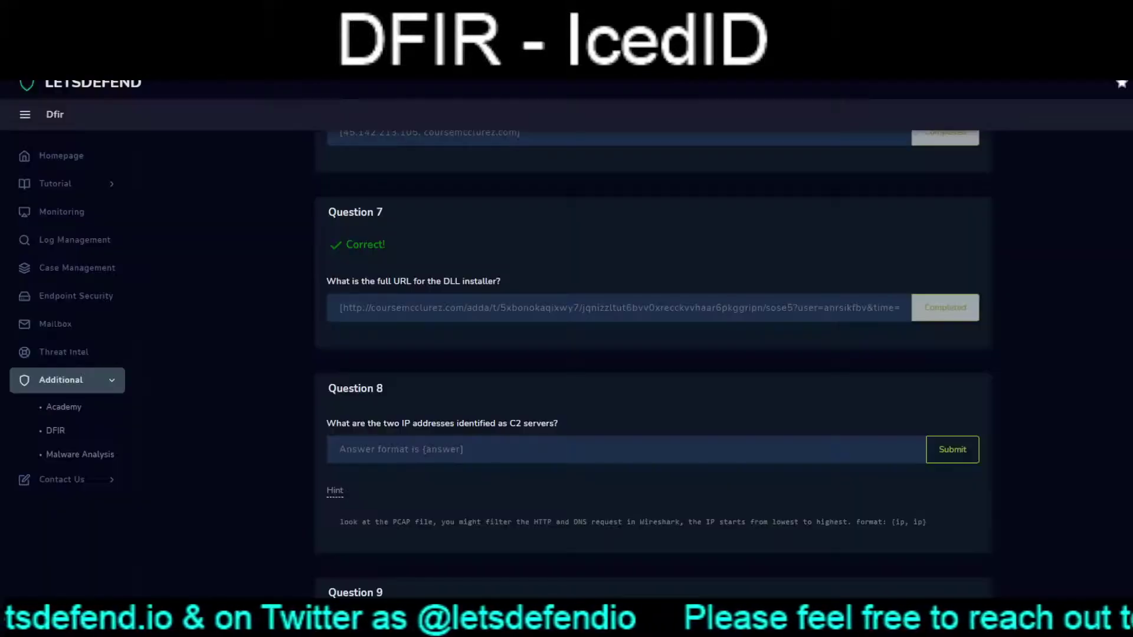
- Submit {185.33.85.35, 194.5.249.46} in LetsDefend as the Question 8 answer for the two C2 server IP addresses
{"action": "left_click", "coordinate": [625, 450]}
{"action": "type", "text": "{185.33.85.35, 194.5.249.46}"}
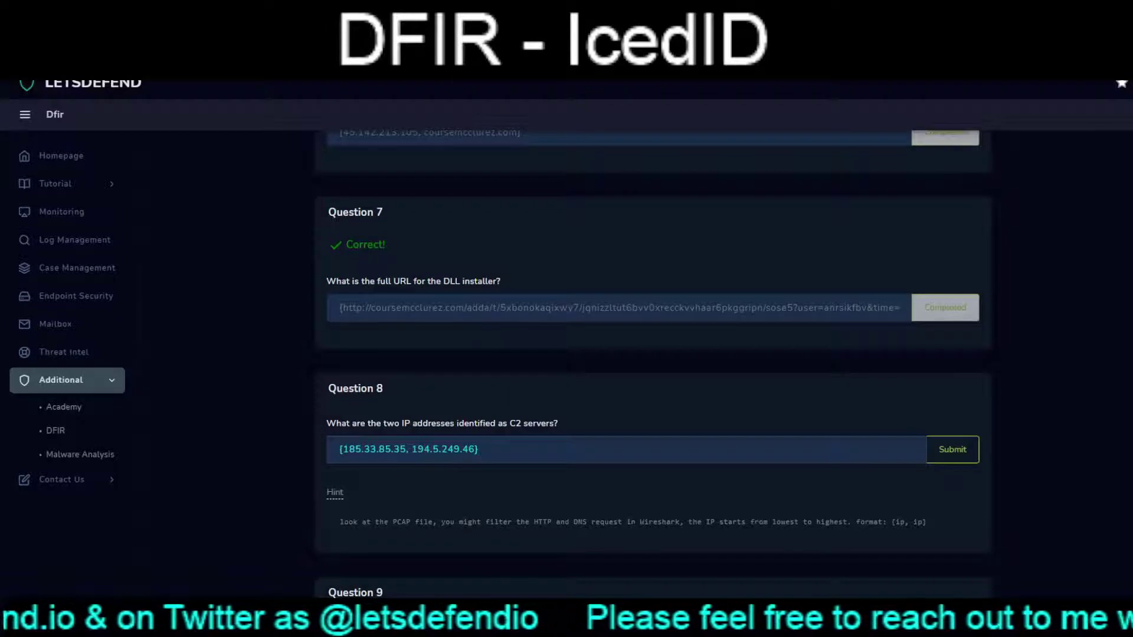
{"action": "key", "text": "Return"}
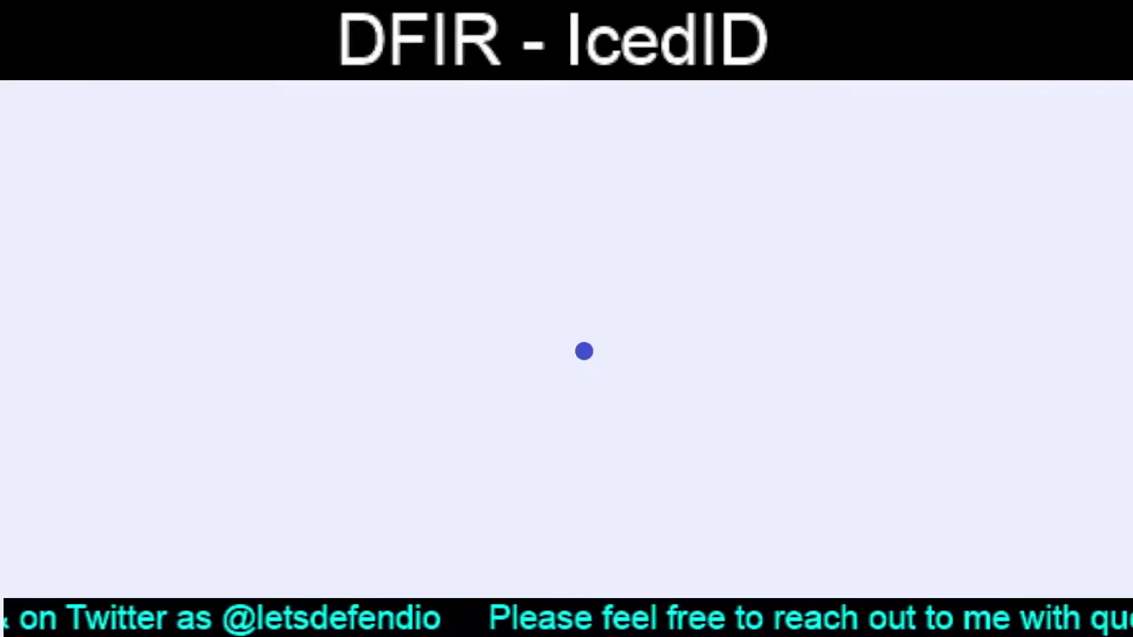
{"action": "scroll", "coordinate": [653, 355], "scroll_direction": "down", "scroll_amount": 8}
{"action": "scroll", "coordinate": [653, 349], "scroll_direction": "down", "scroll_amount": 15}
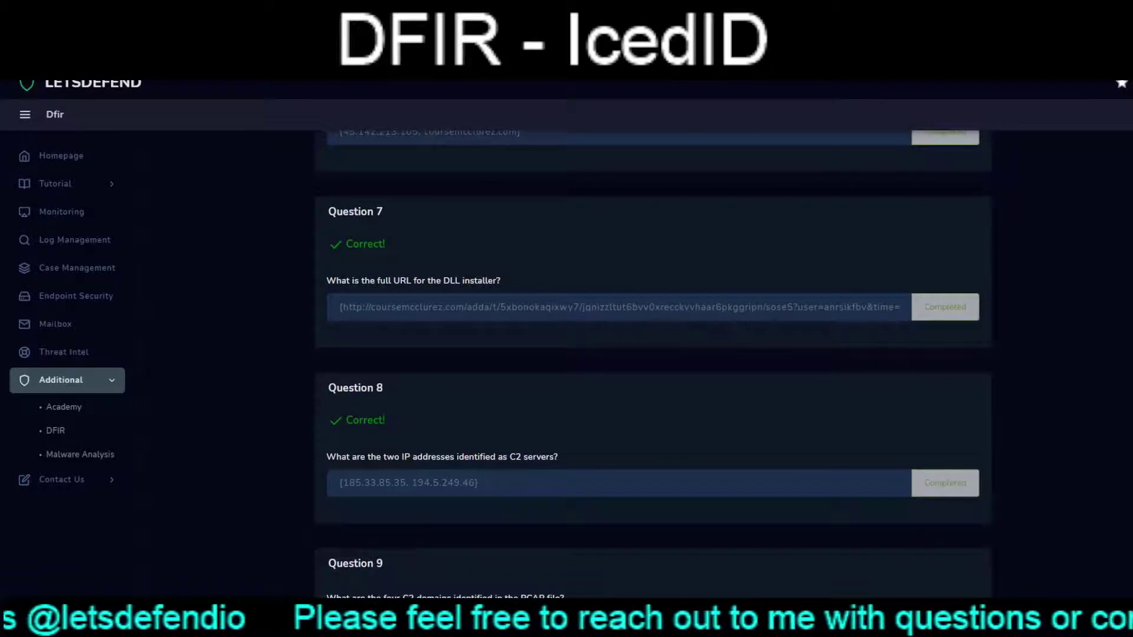
- Reveal the Question 9 hint about the four C2 domains and read its full text, including the Wireshark filter
{"action": "scroll", "coordinate": [653, 348], "scroll_direction": "down", "scroll_amount": 3}
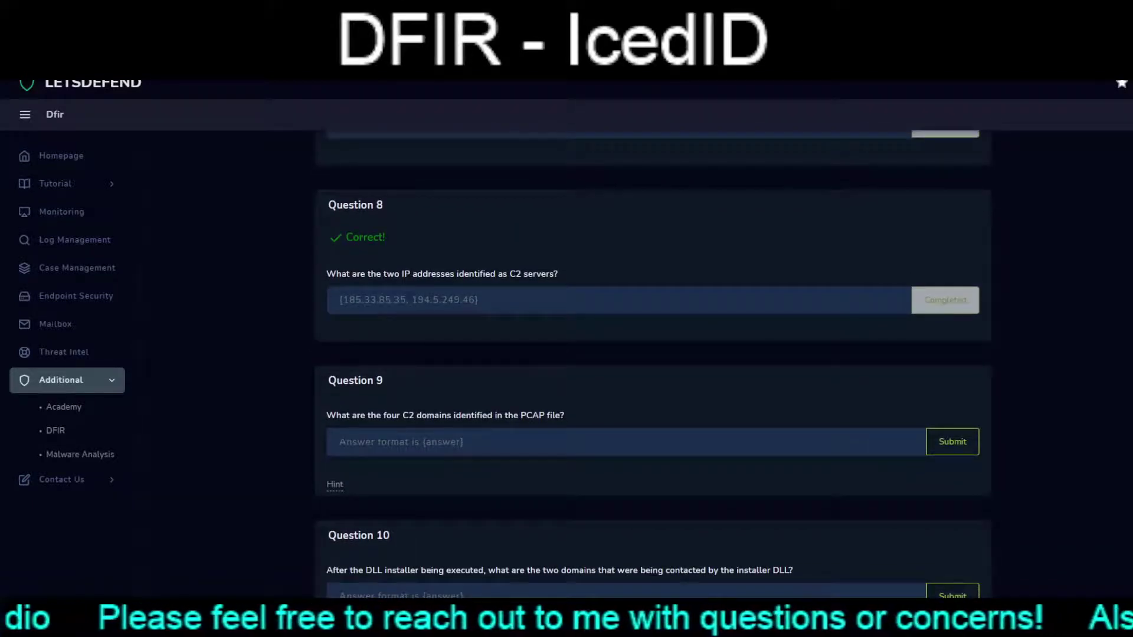
{"action": "left_click", "coordinate": [334, 484]}
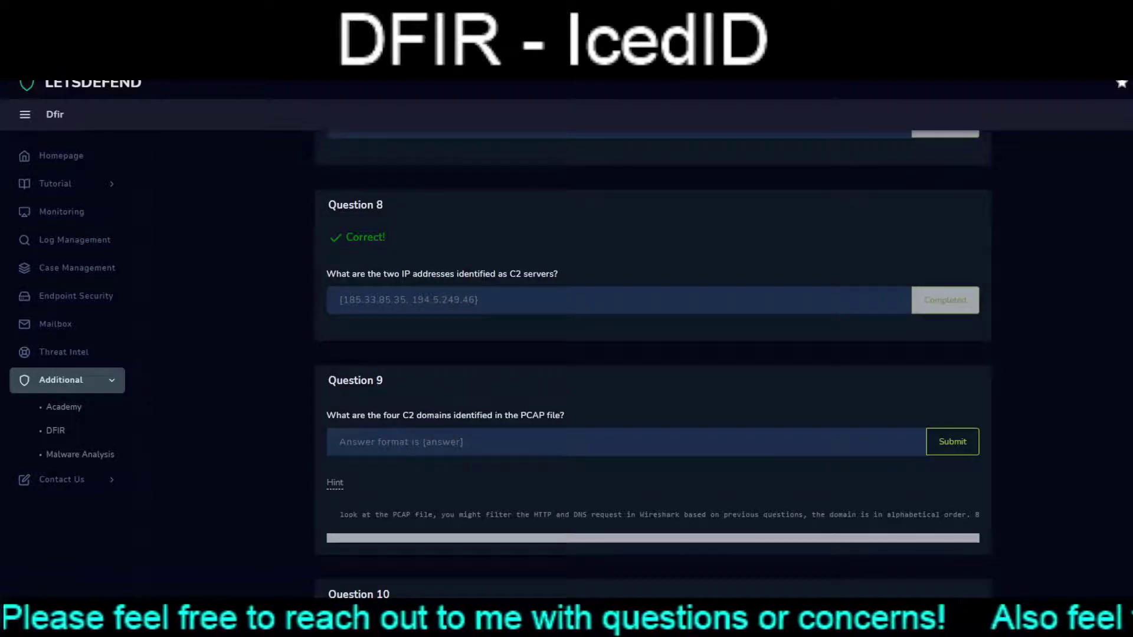
{"action": "scroll", "coordinate": [653, 515], "scroll_direction": "right", "scroll_amount": 5}
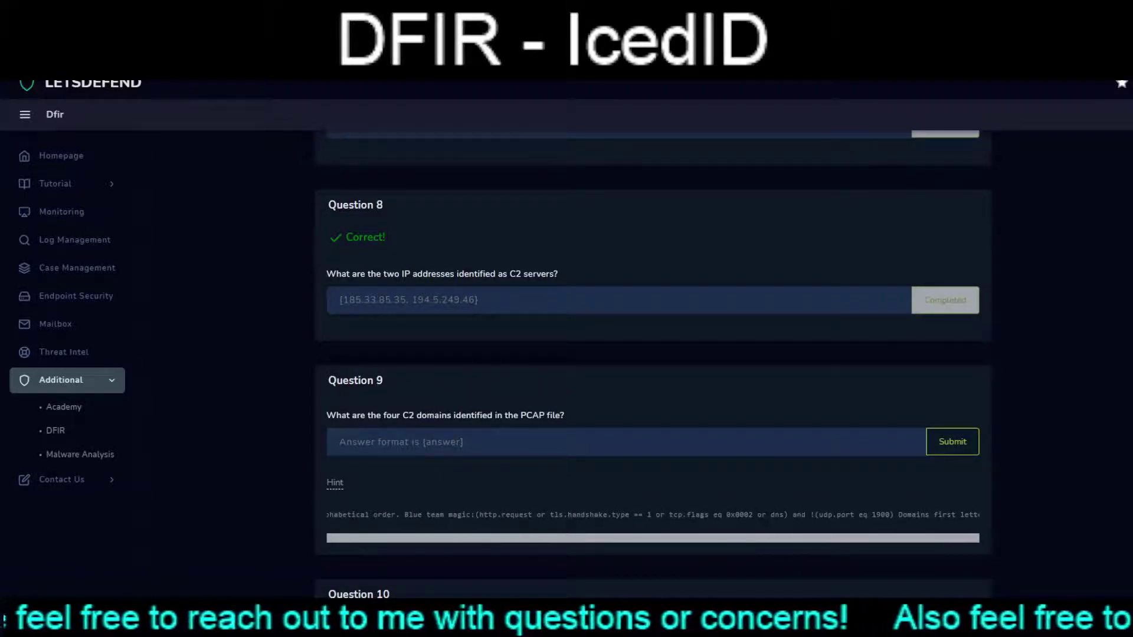
{"action": "scroll", "coordinate": [653, 514], "scroll_direction": "right", "scroll_amount": 3}
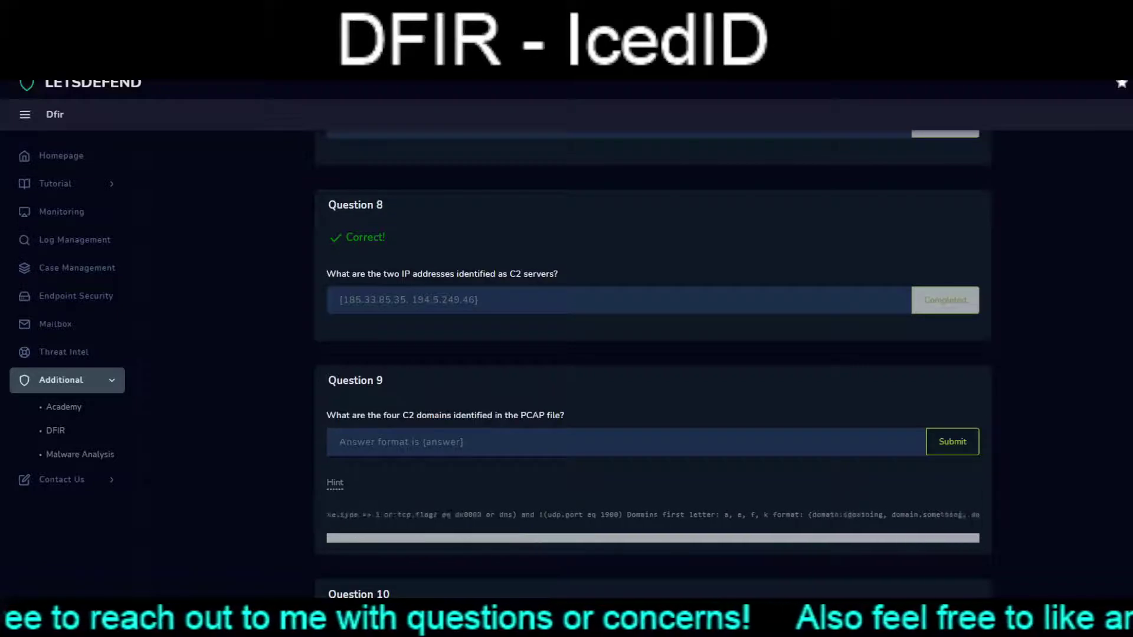
- Read the rest of the Question 9 hint and check the NetworkMiner sessions for the domains behind 185.33.85.35 and 194.5.249.46
{"action": "scroll", "coordinate": [653, 514], "scroll_direction": "right", "scroll_amount": 2}
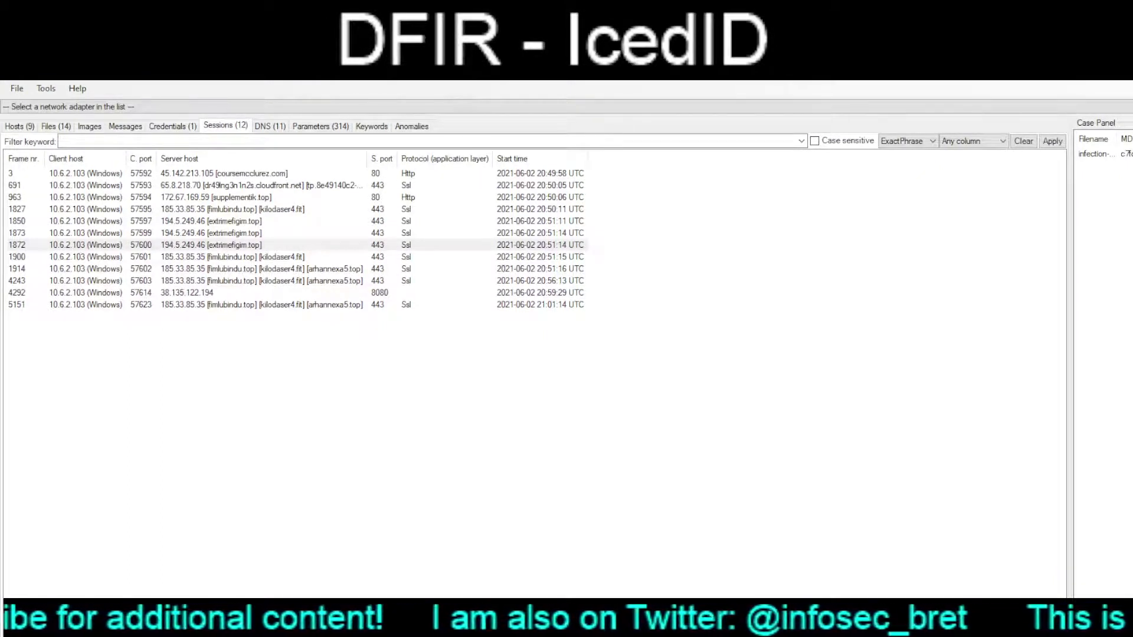
{"action": "left_click", "coordinate": [333, 282]}
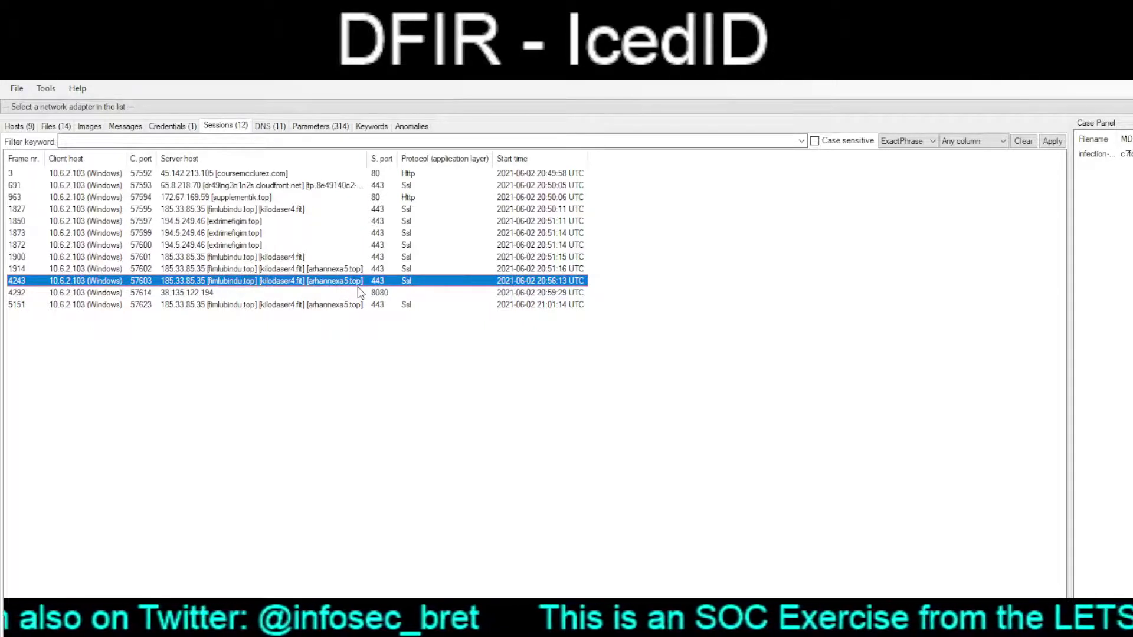
{"action": "left_click", "coordinate": [221, 247]}
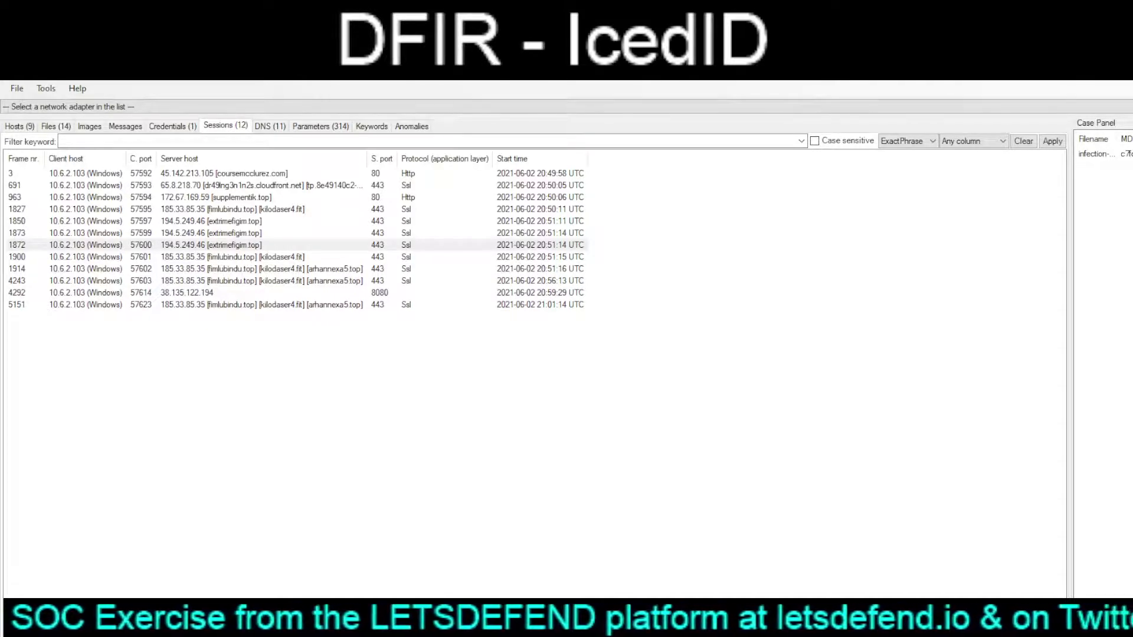
{"action": "left_click", "coordinate": [223, 257]}
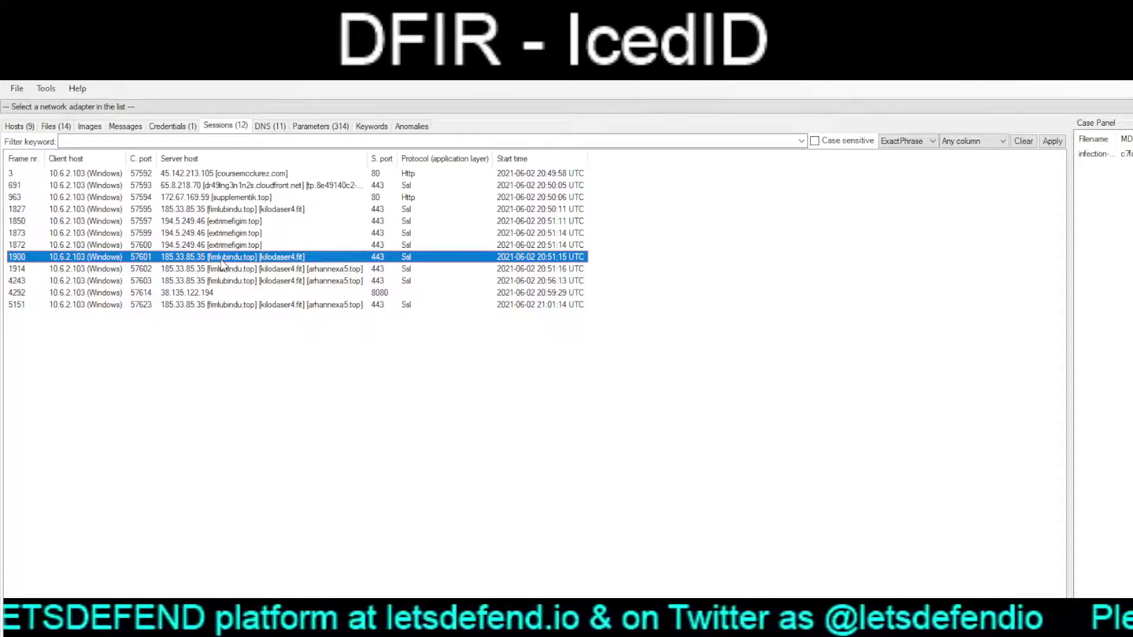
{"action": "left_click", "coordinate": [280, 271]}
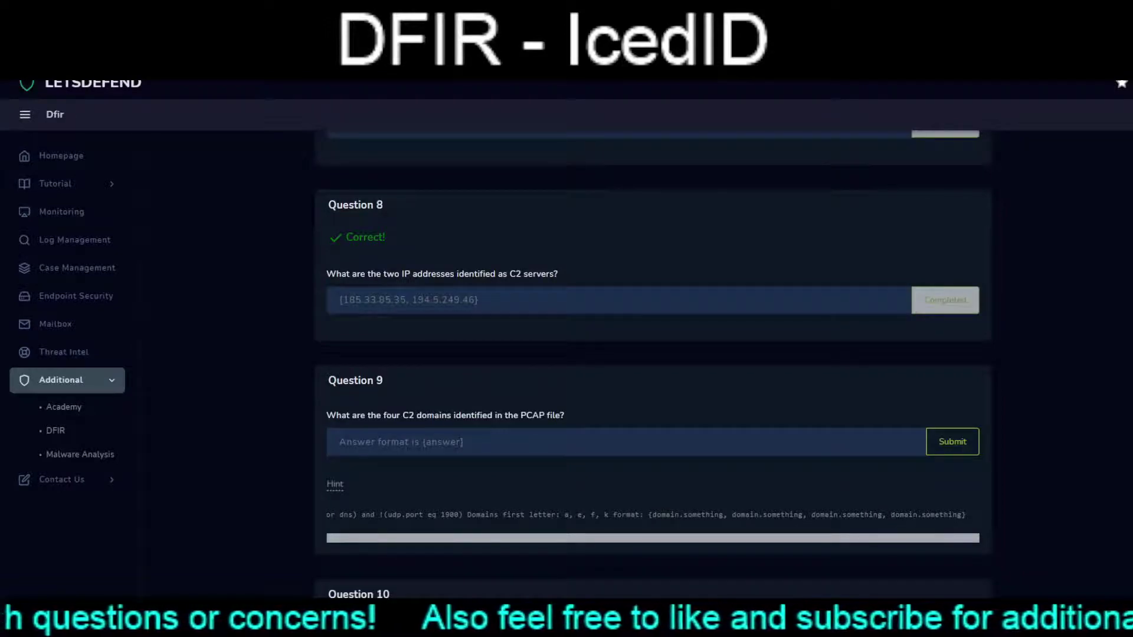
- Submit {arhannexa5.top, extrimefigim.top, fimlubindu.top, kilodaser4.fit} in LetsDefend as the Question 9 answer for the four C2 domains
{"action": "left_click", "coordinate": [354, 442]}
{"action": "type", "text": "{arhannexa5.top, extrimefigim.top, fimlubindu.top, kilodaser4.fit}"}
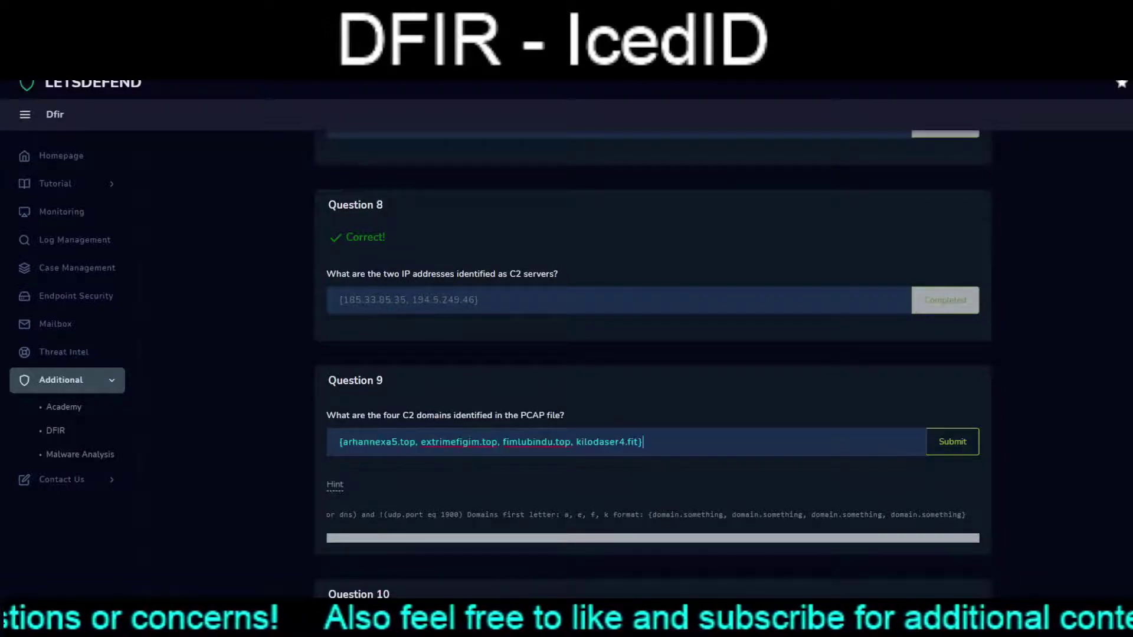
{"action": "key", "text": "Return"}
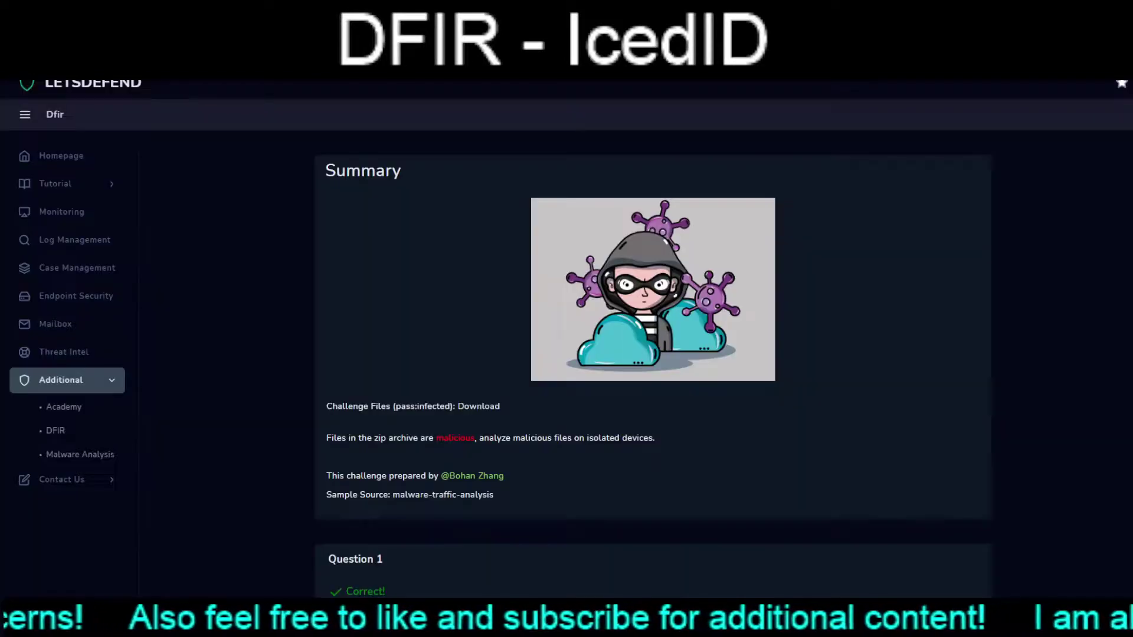
- Read Question 10, widen NetworkMiner's server host column and examine the sessions for the two domains contacted by the installer DLL
{"action": "scroll", "coordinate": [653, 345], "scroll_direction": "down", "scroll_amount": 15}
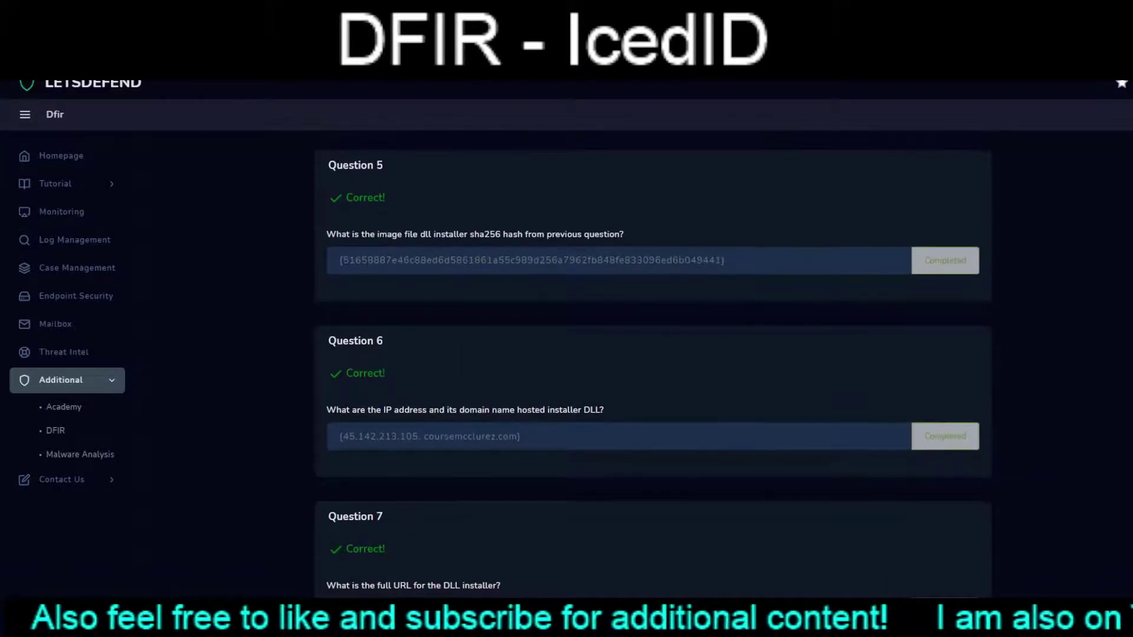
{"action": "scroll", "coordinate": [653, 345], "scroll_direction": "down", "scroll_amount": 10}
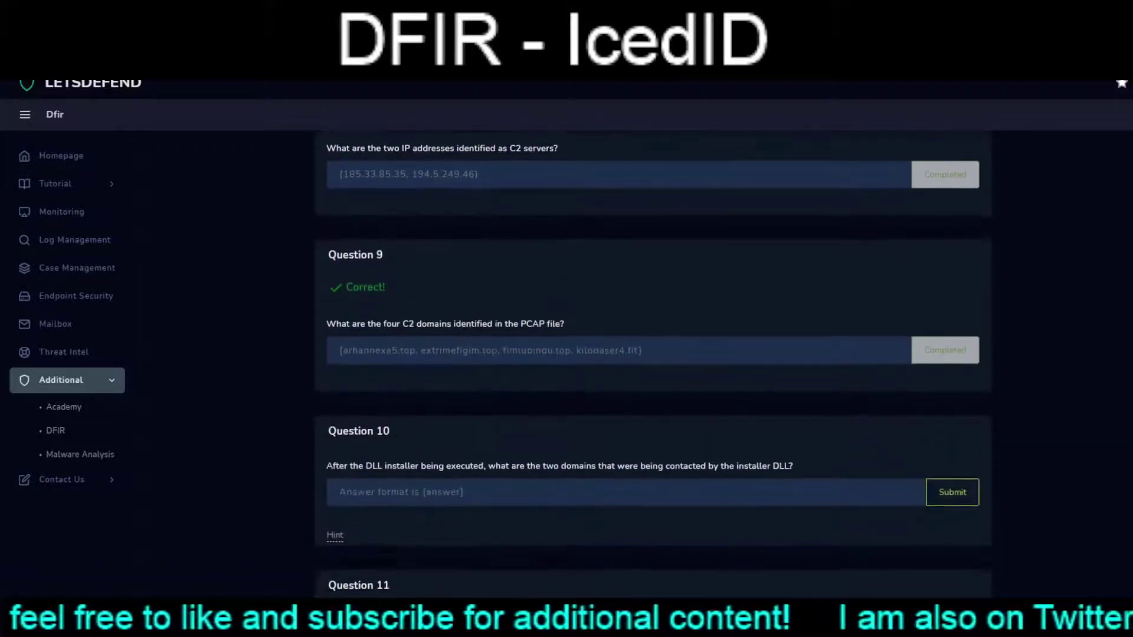
{"action": "scroll", "coordinate": [653, 346], "scroll_direction": "down", "scroll_amount": 1}
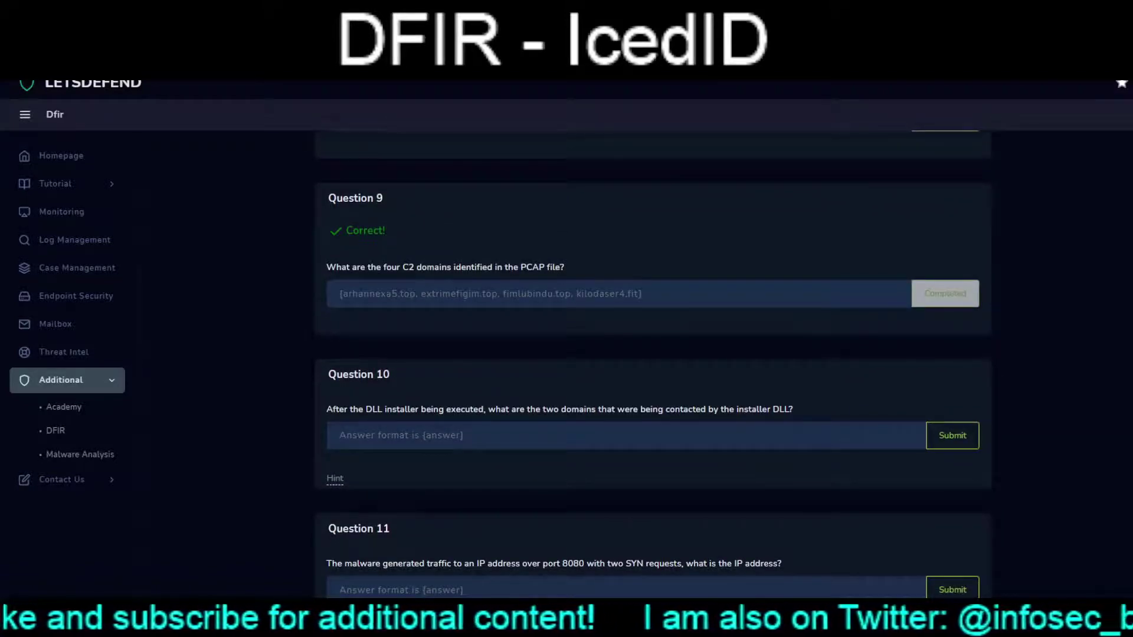
{"action": "scroll", "coordinate": [653, 348], "scroll_direction": "down", "scroll_amount": 1}
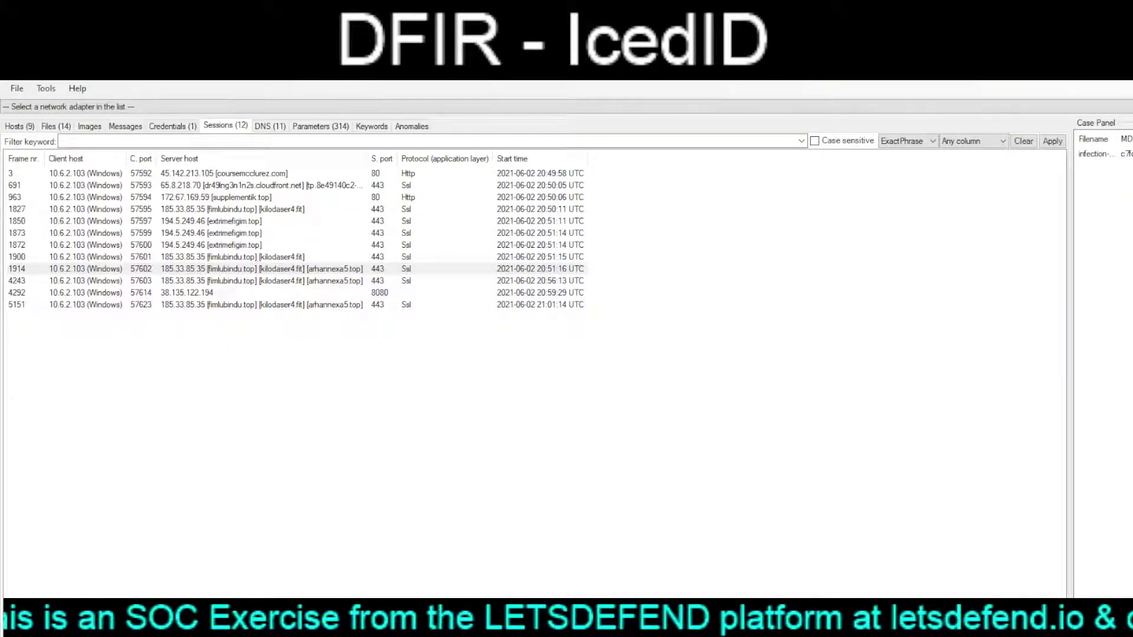
{"action": "left_click", "coordinate": [253, 305]}
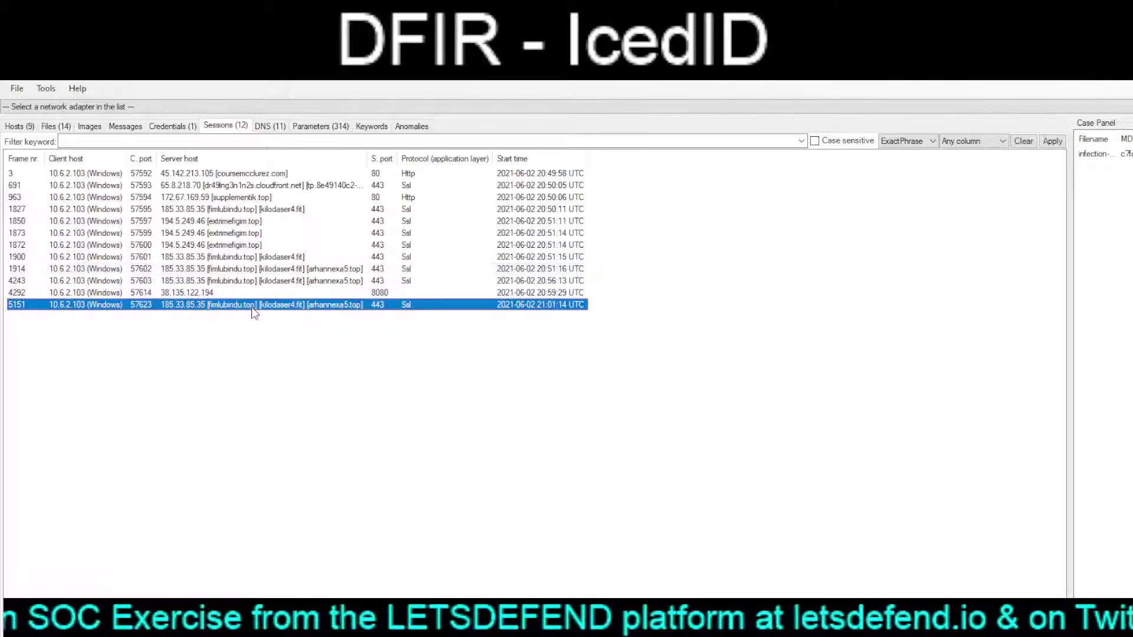
{"action": "left_click", "coordinate": [248, 258]}
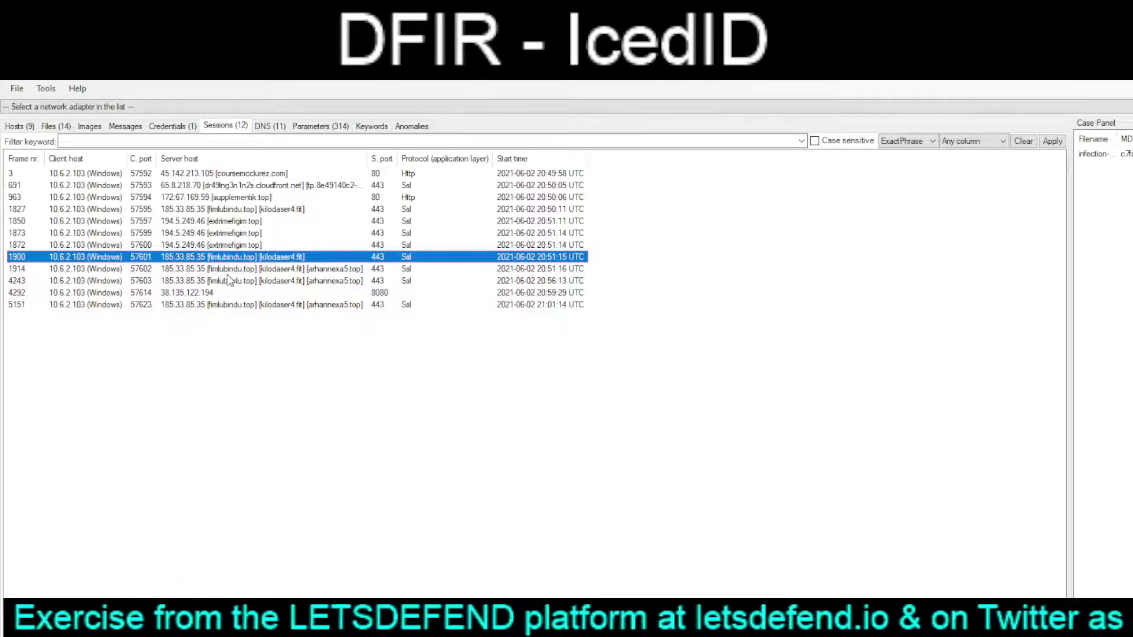
{"action": "left_click", "coordinate": [229, 211]}
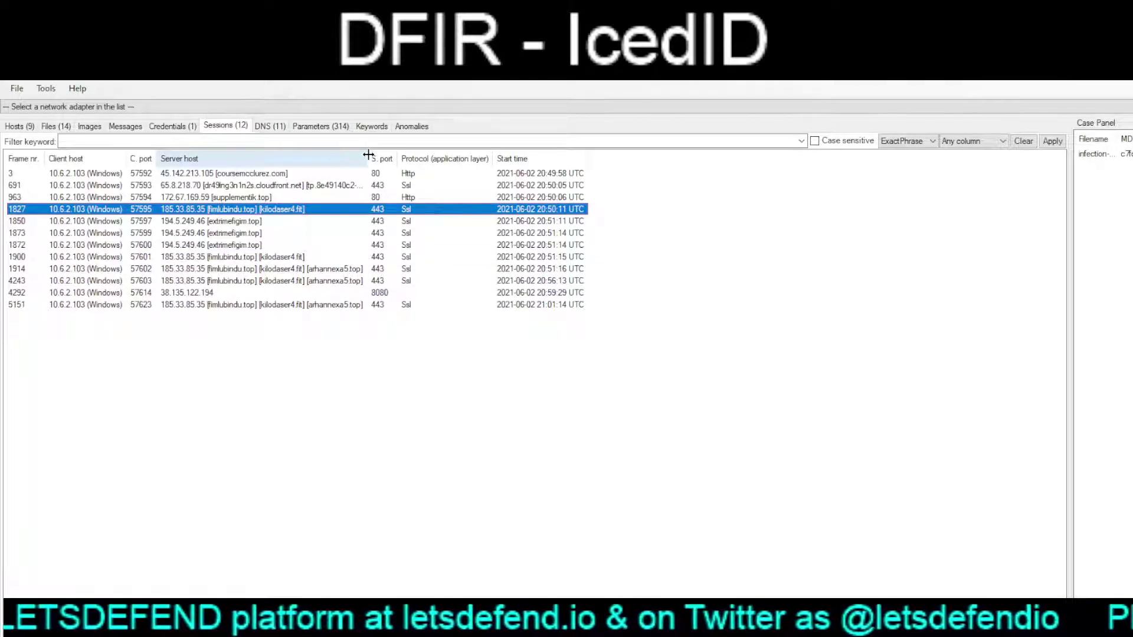
{"action": "left_click_drag", "start_coordinate": [368, 154], "coordinate": [490, 155]}
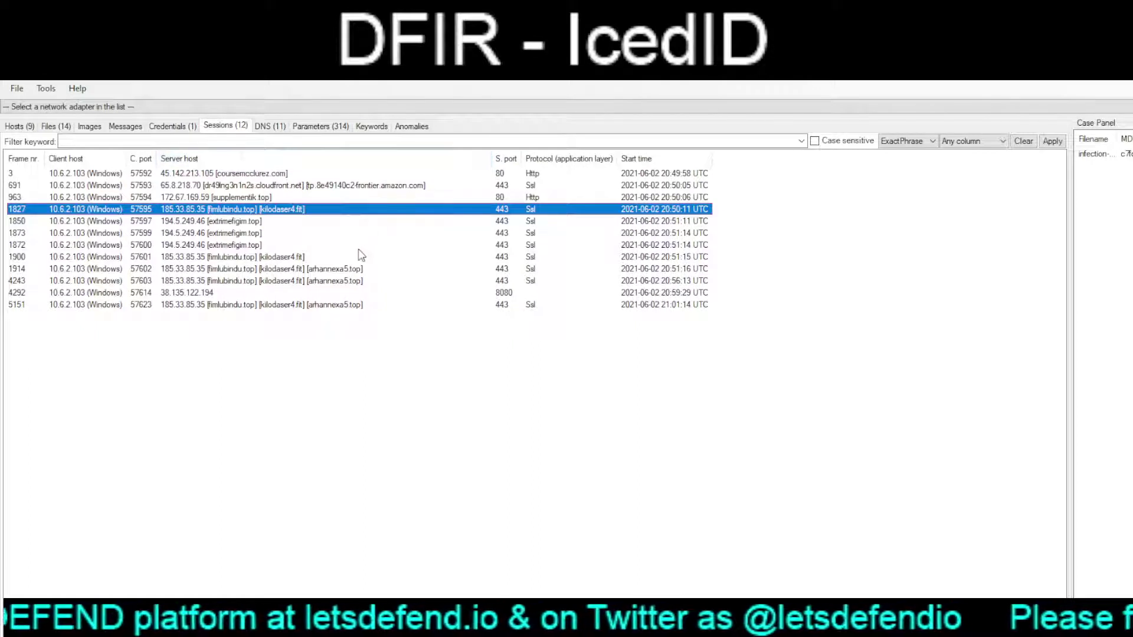
{"action": "left_click", "coordinate": [279, 189]}
{"action": "left_click", "coordinate": [250, 202]}
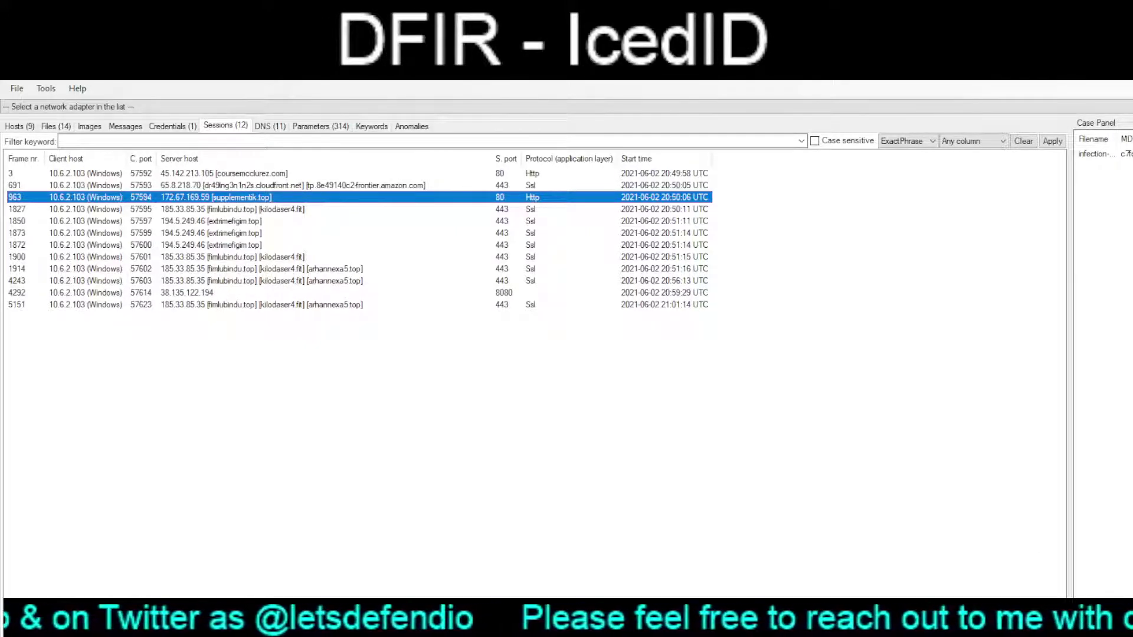
{"action": "key", "text": "alt+Tab"}
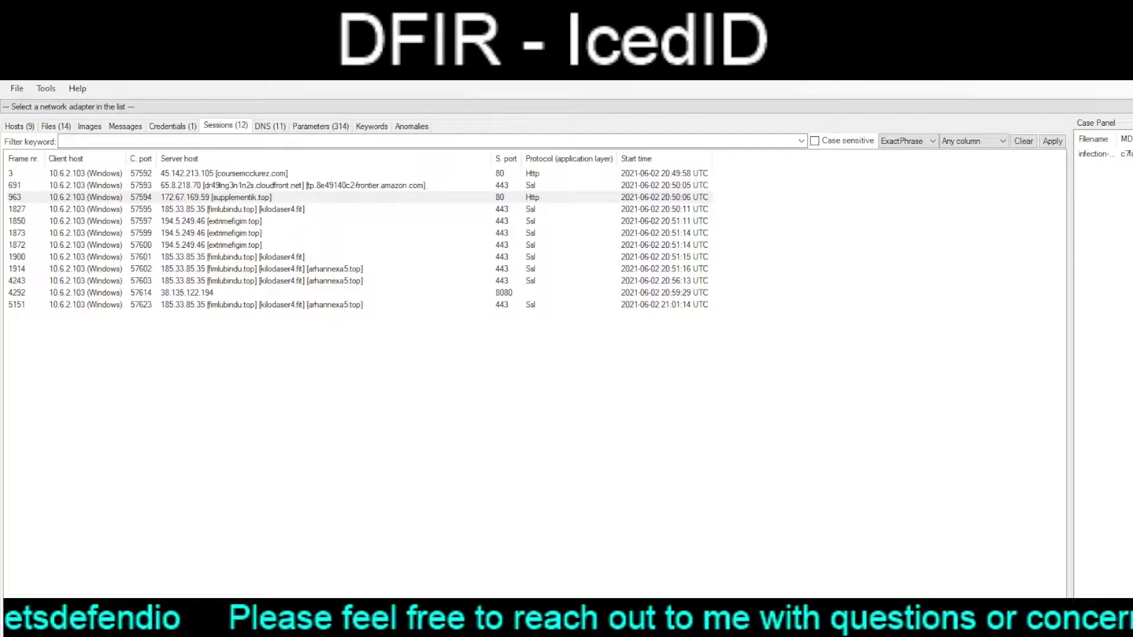
{"action": "left_click", "coordinate": [303, 187]}
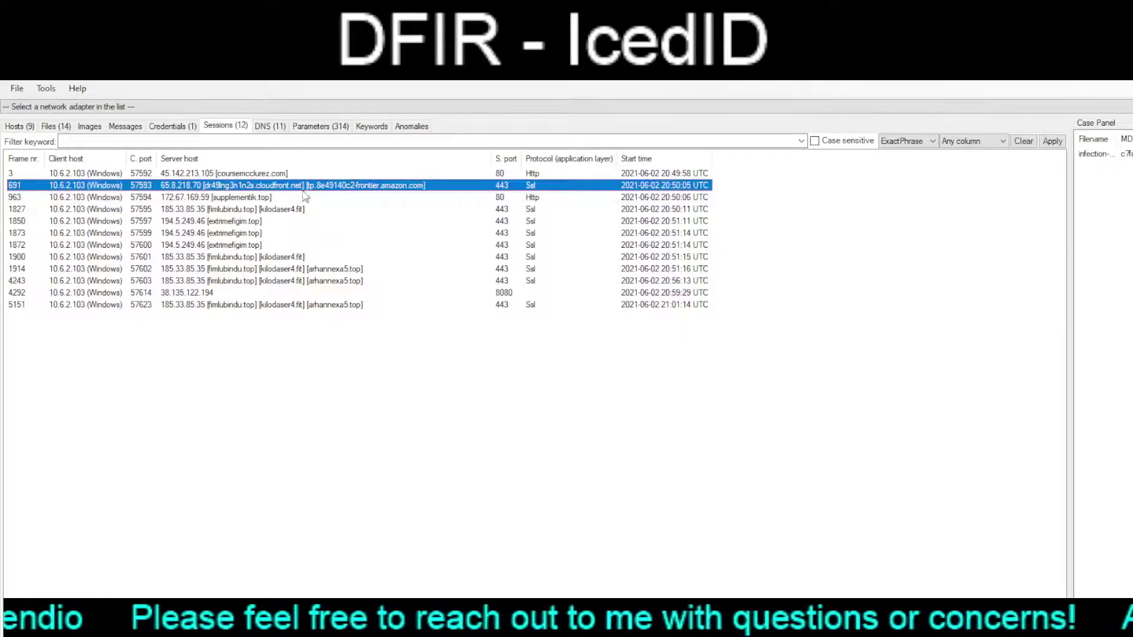
- Examine NetworkMiner's DNS records for the supplementik.top, cloudfront.net and amazon.com queries
{"action": "left_click", "coordinate": [268, 127]}
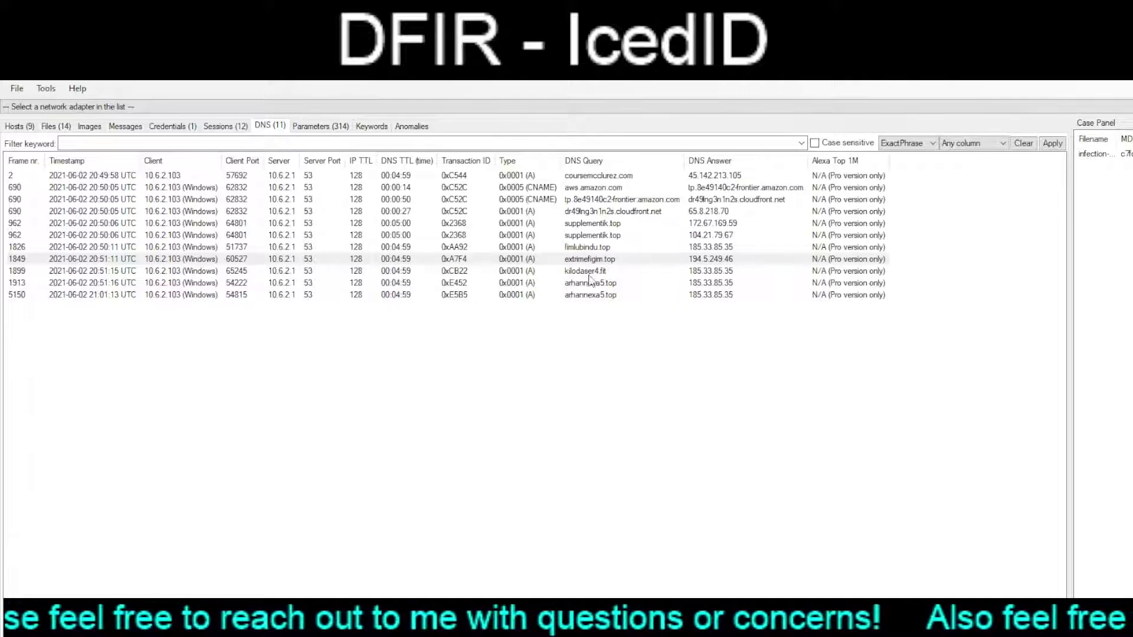
{"action": "left_click", "coordinate": [586, 236]}
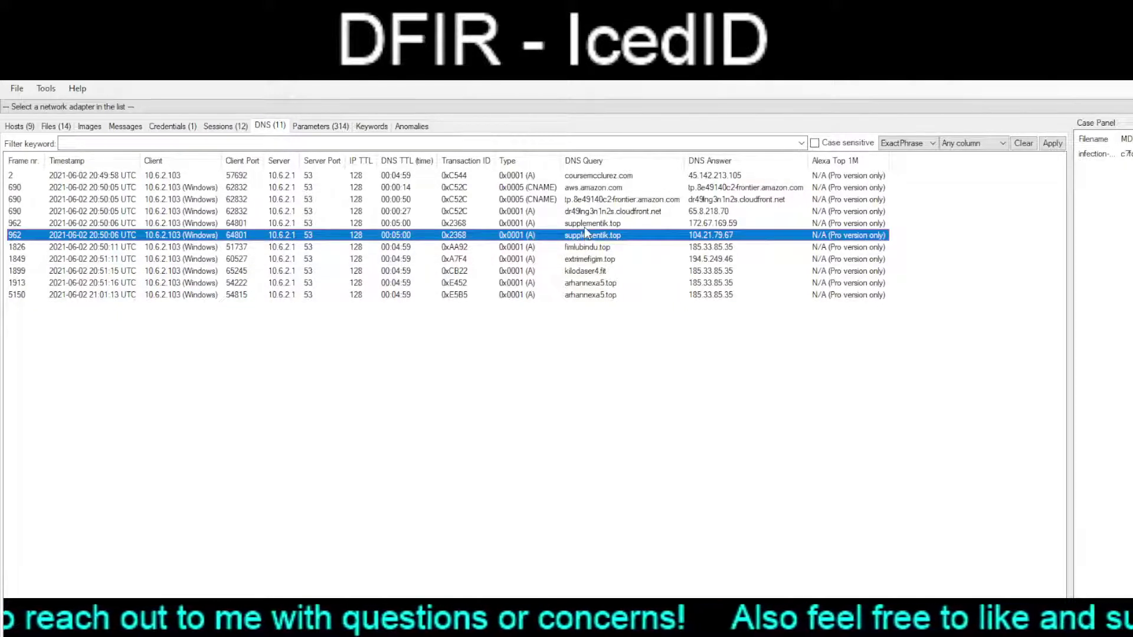
{"action": "key", "text": "Up"}
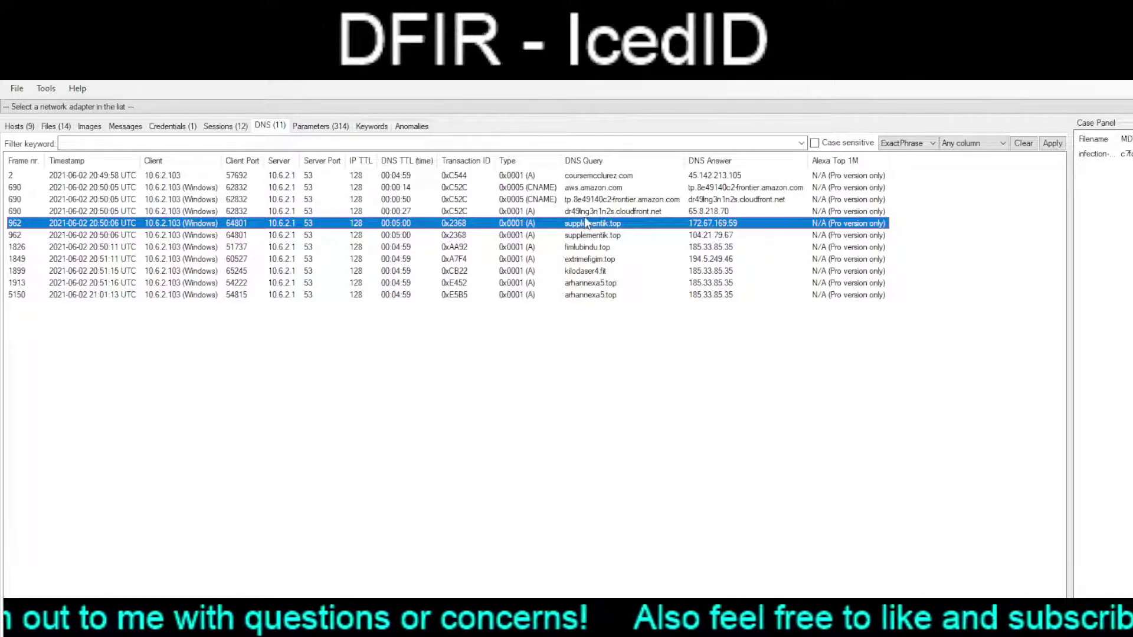
{"action": "left_click", "coordinate": [585, 213]}
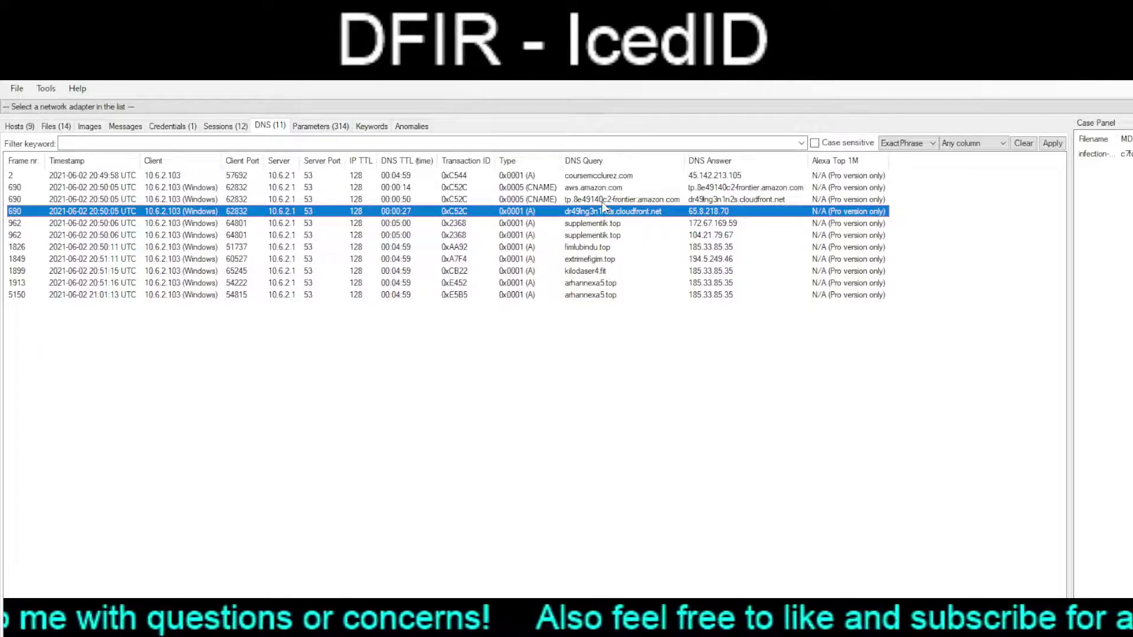
{"action": "left_click", "coordinate": [602, 202]}
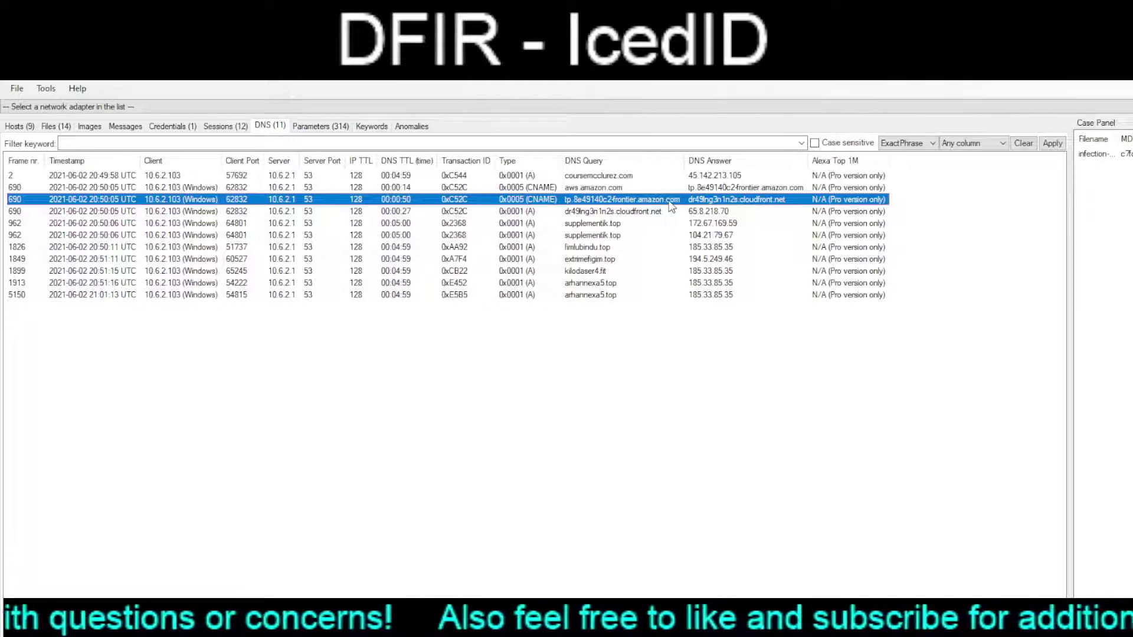
{"action": "key", "text": "Up"}
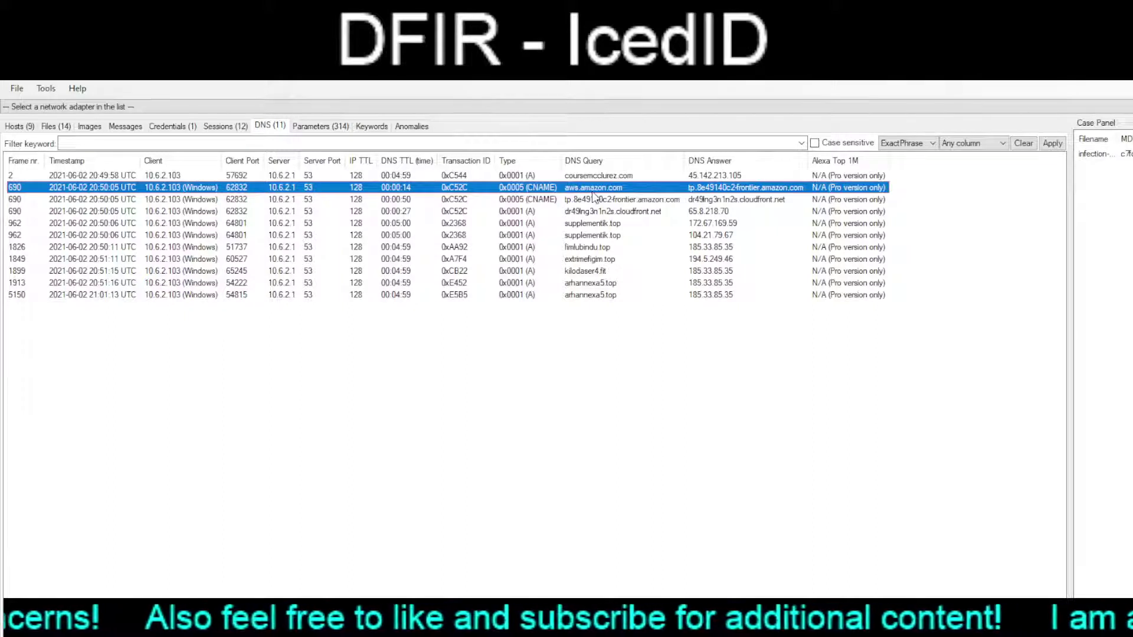
{"action": "left_click", "coordinate": [602, 225]}
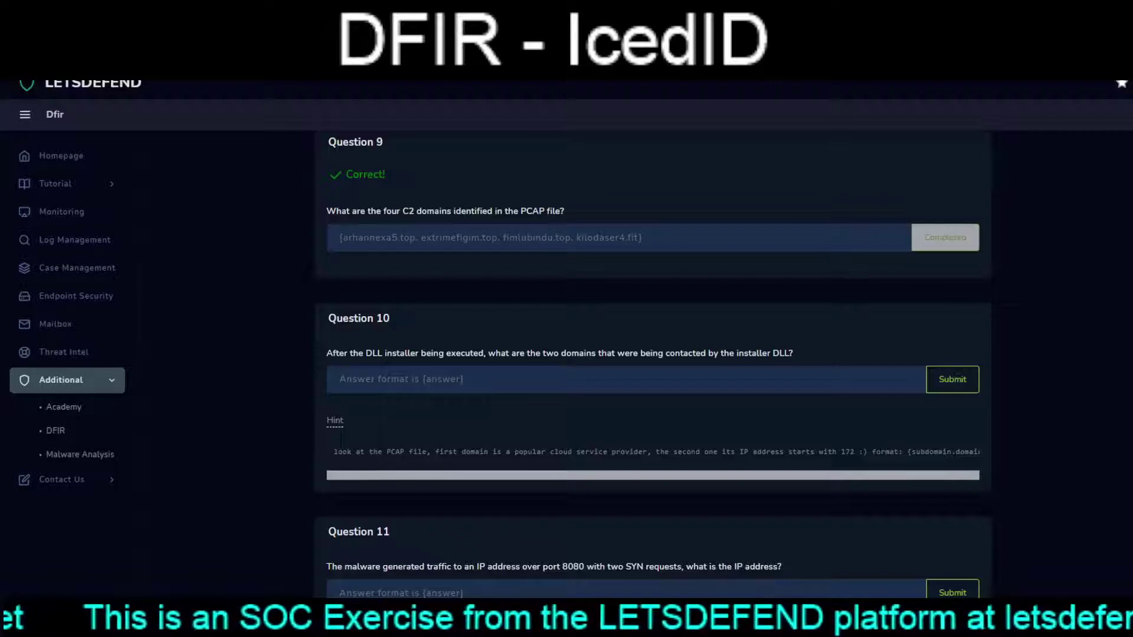
- Read the Question 10 hint in LetsDefend and submit {aws.amazon.com, supplementik.top} as the two domains contacted by the installer DLL
{"action": "scroll", "coordinate": [341, 440], "scroll_direction": "right", "scroll_amount": 5}
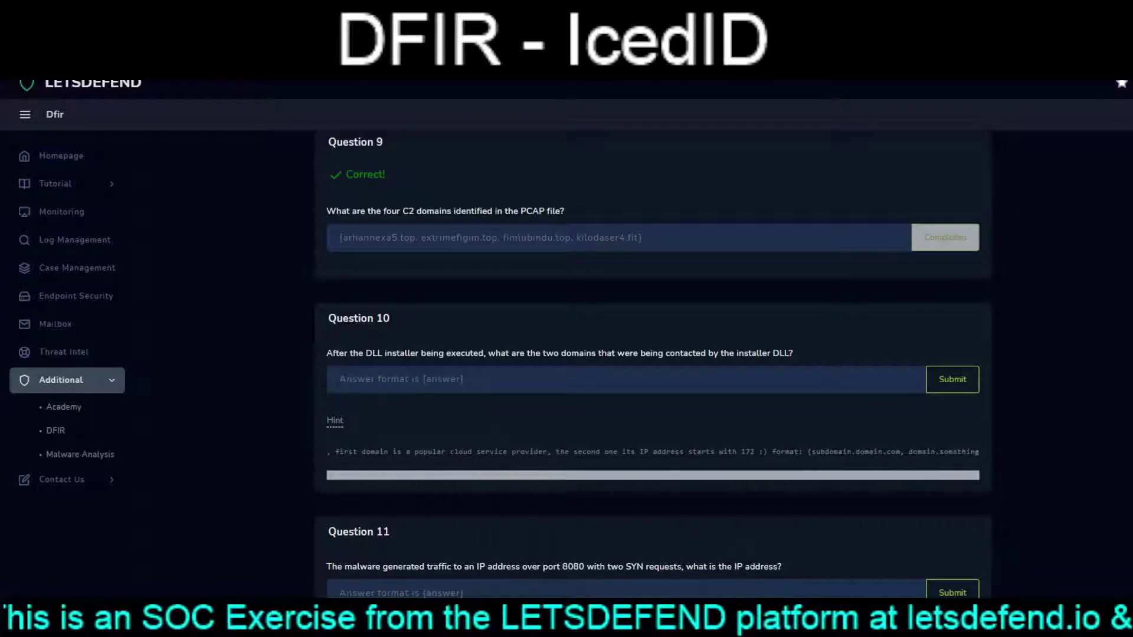
{"action": "scroll", "coordinate": [652, 451], "scroll_direction": "right", "scroll_amount": 1}
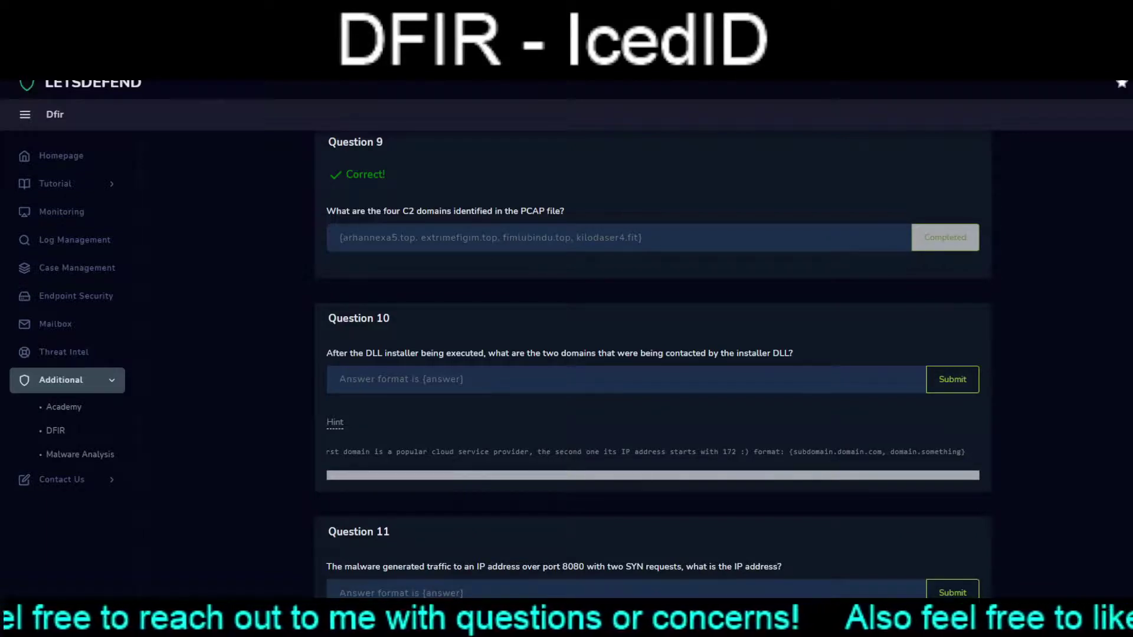
{"action": "left_click", "coordinate": [340, 378]}
{"action": "type", "text": "{aws.amazon.com, supplementik.top}"}
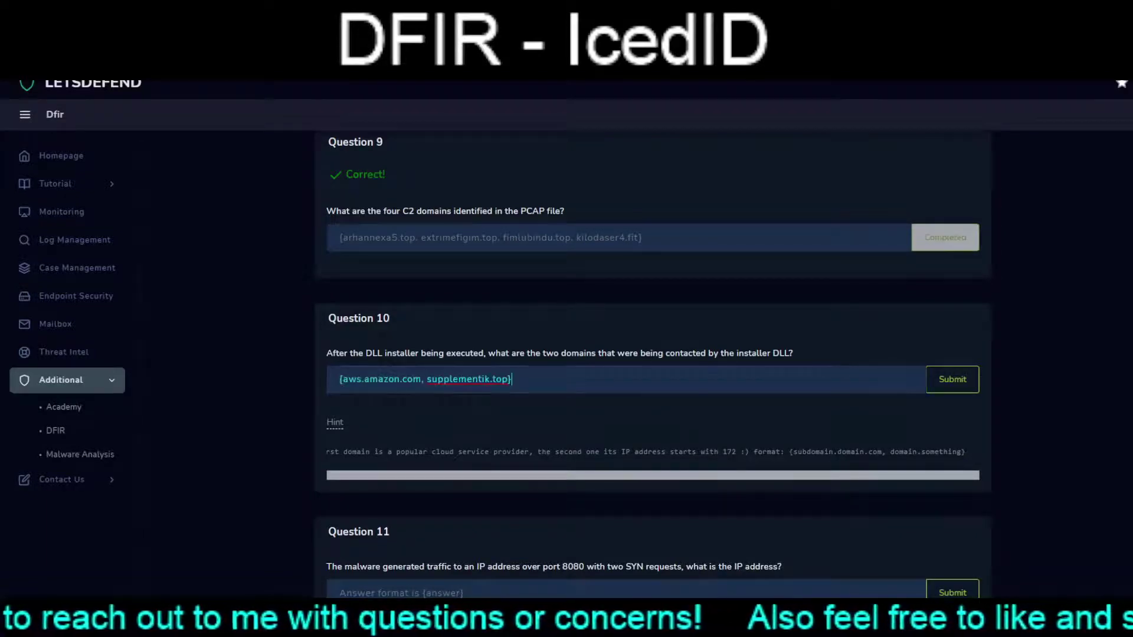
{"action": "key", "text": "Tab"}
{"action": "key", "text": "Return"}
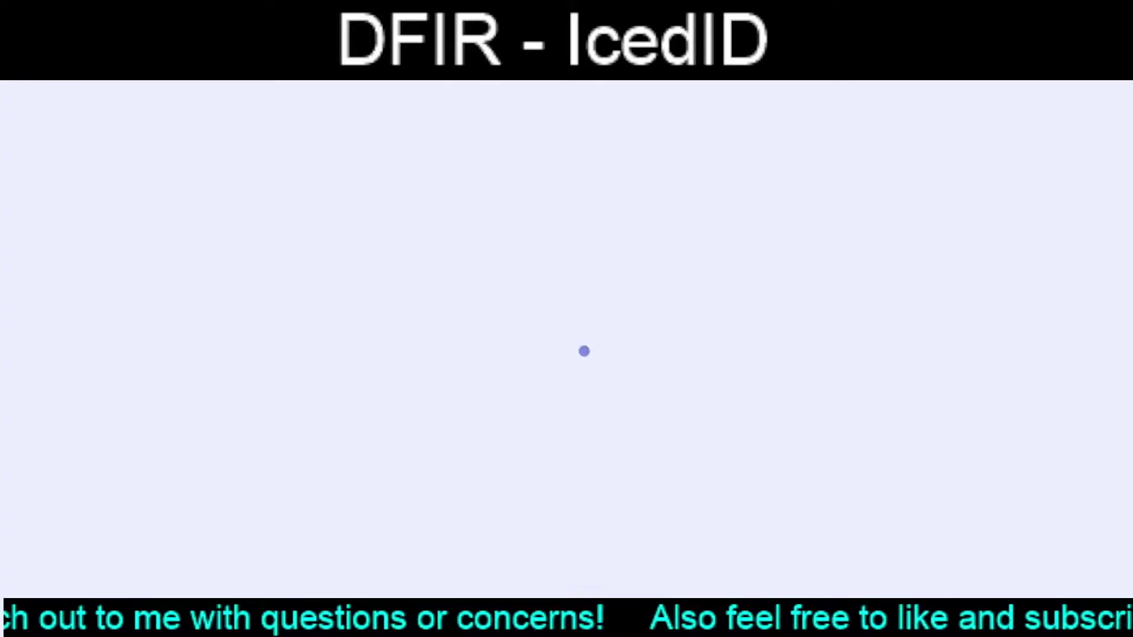
- Read Question 11, sort the NetworkMiner sessions by server port and select the session on port 8080
{"action": "scroll", "coordinate": [653, 349], "scroll_direction": "down", "scroll_amount": 7}
{"action": "scroll", "coordinate": [653, 349], "scroll_direction": "down", "scroll_amount": 20}
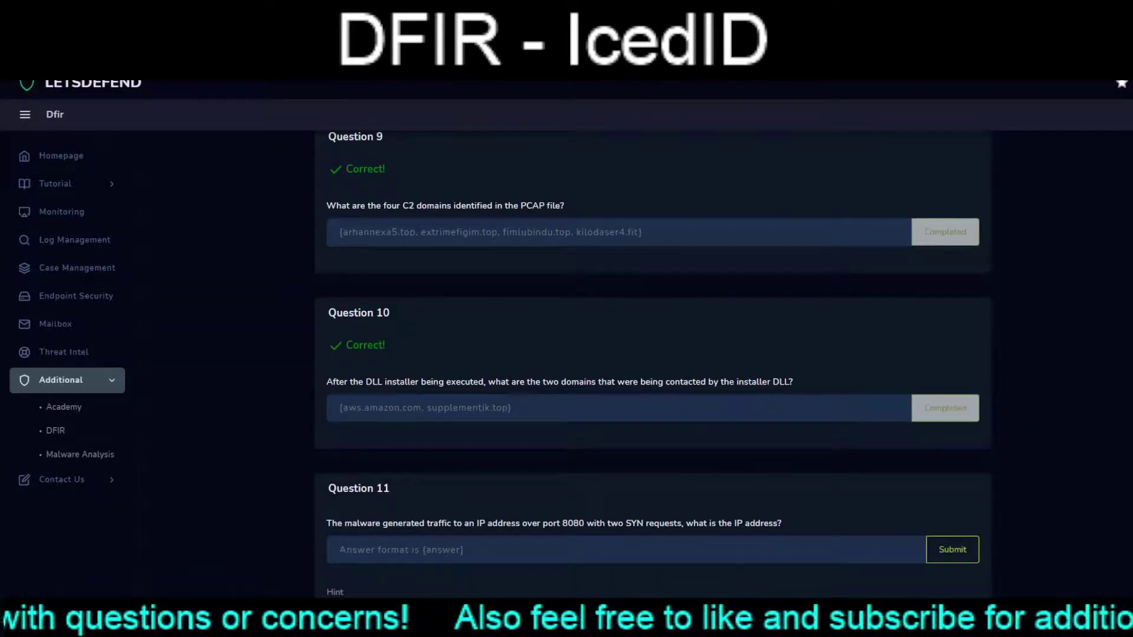
{"action": "scroll", "coordinate": [653, 349], "scroll_direction": "down", "scroll_amount": 5}
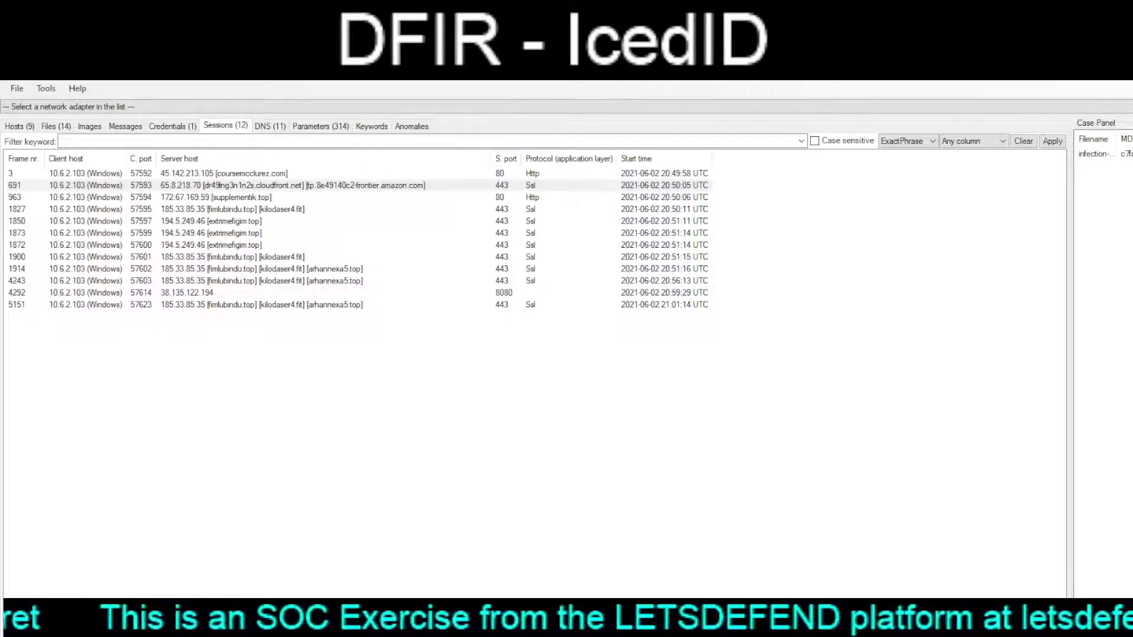
{"action": "left_click", "coordinate": [506, 159]}
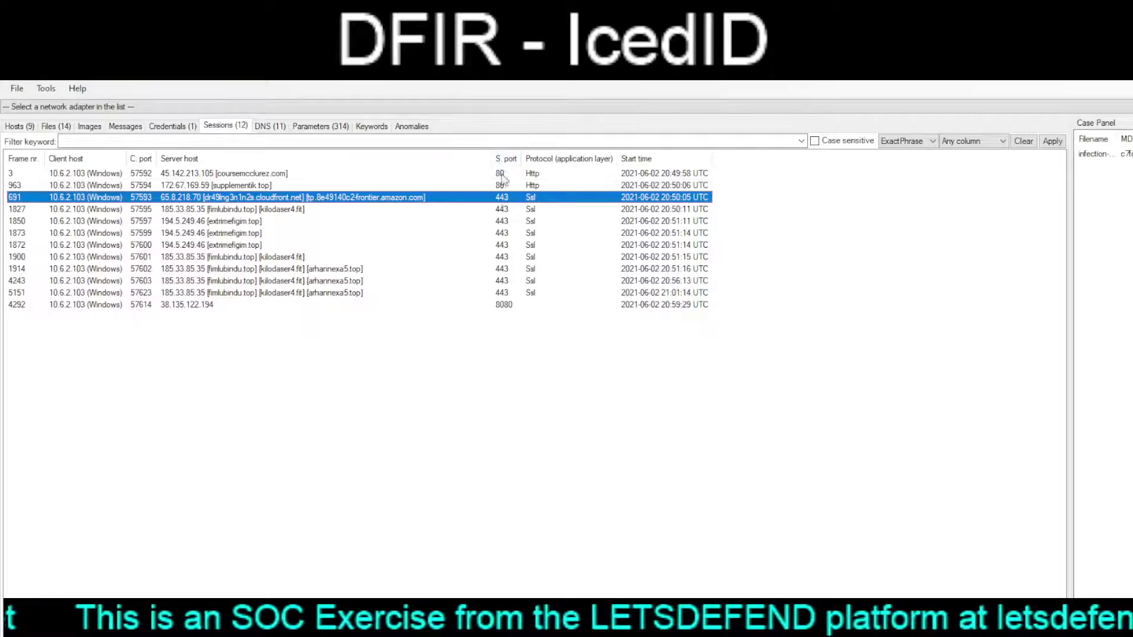
{"action": "left_click", "coordinate": [513, 305]}
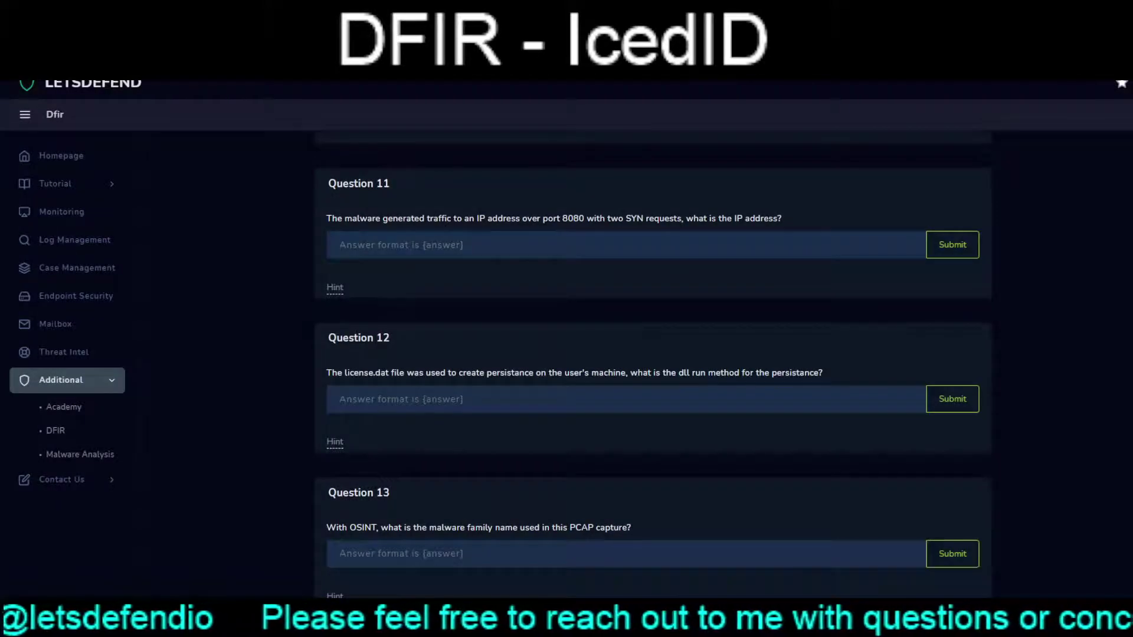
- Submit {38.135.122.194} in LetsDefend as the Question 11 answer for the IP address contacted over port 8080
{"action": "left_click", "coordinate": [625, 244]}
{"action": "type", "text": "{38.135.122.194}"}
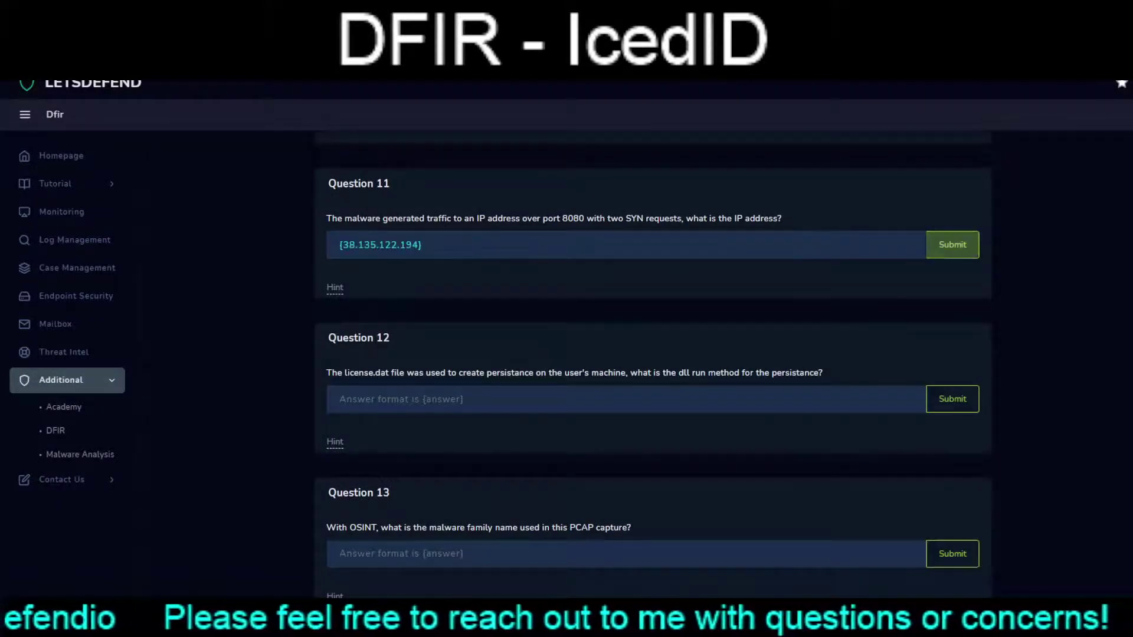
{"action": "key", "text": "Return"}
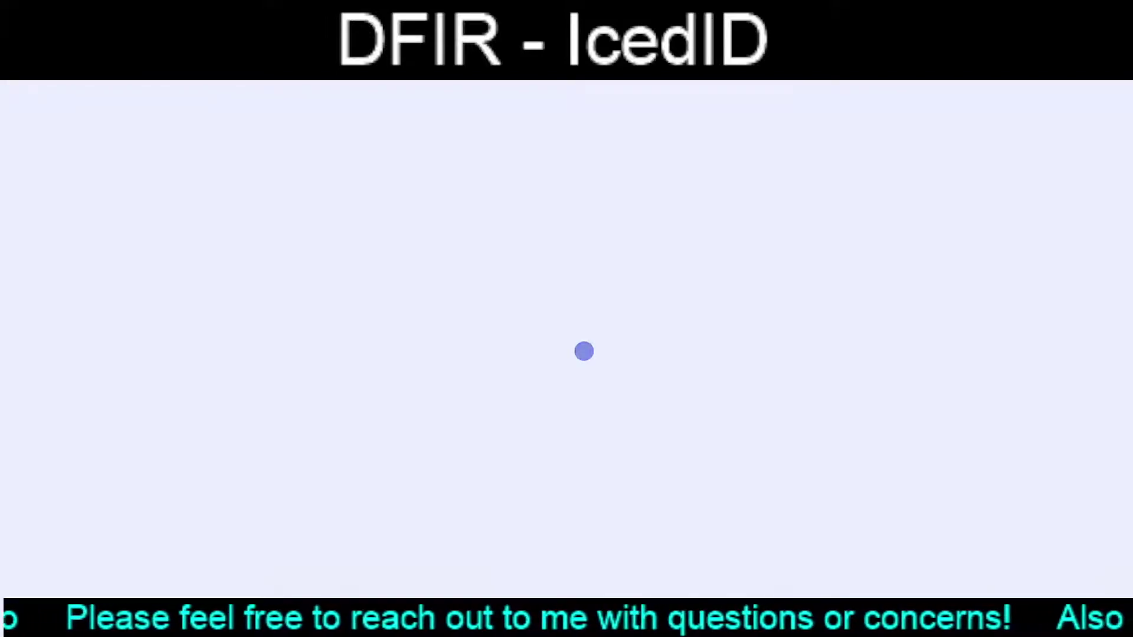
- Go to Question 12 in LetsDefend and read its hint, including the full answer format
{"action": "scroll", "coordinate": [653, 348], "scroll_direction": "down", "scroll_amount": 20}
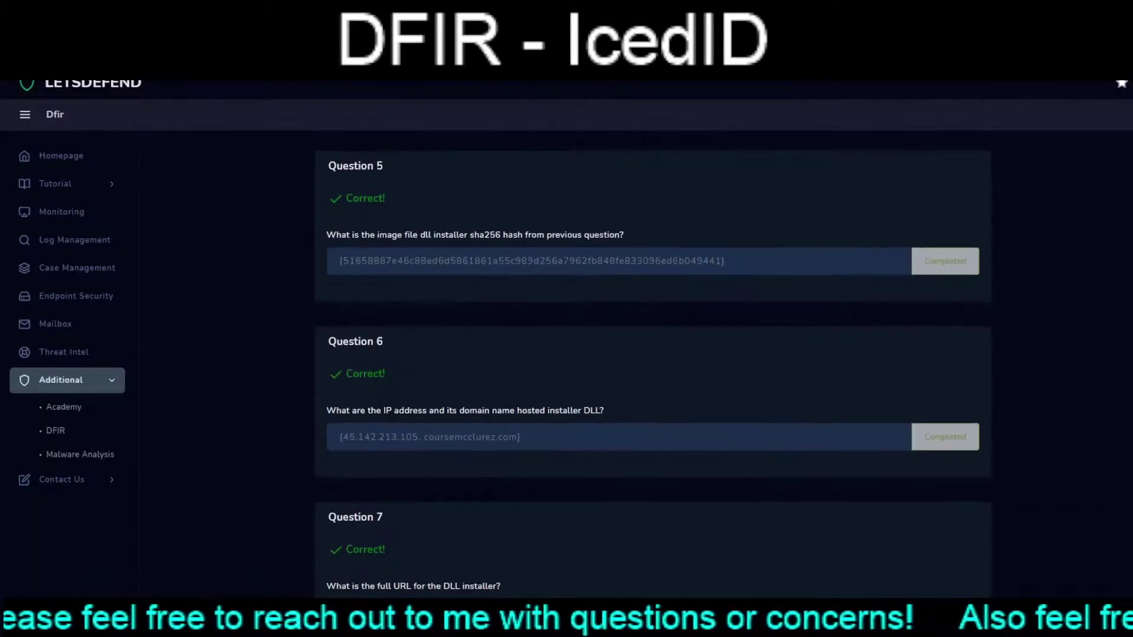
{"action": "scroll", "coordinate": [653, 348], "scroll_direction": "down", "scroll_amount": 9}
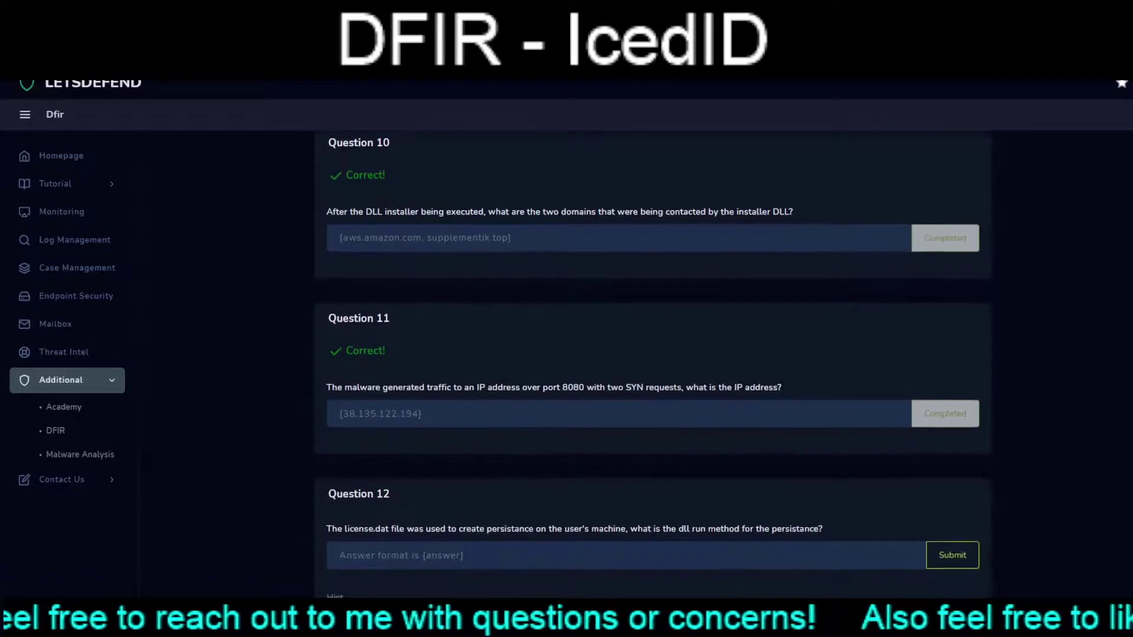
{"action": "scroll", "coordinate": [653, 348], "scroll_direction": "down", "scroll_amount": 5}
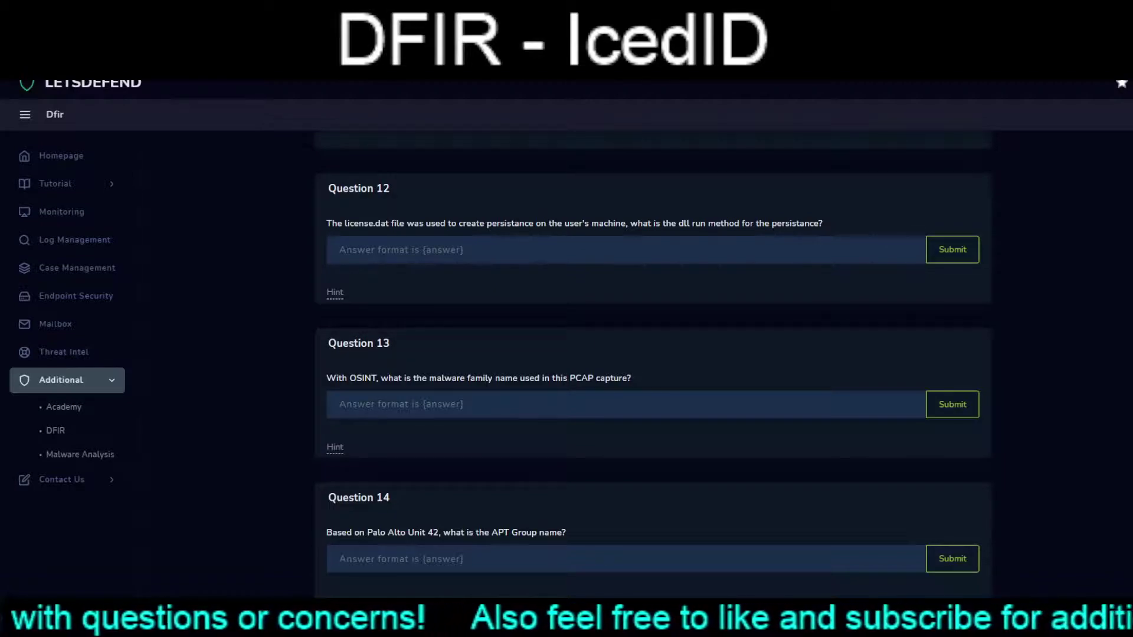
{"action": "left_click", "coordinate": [335, 292]}
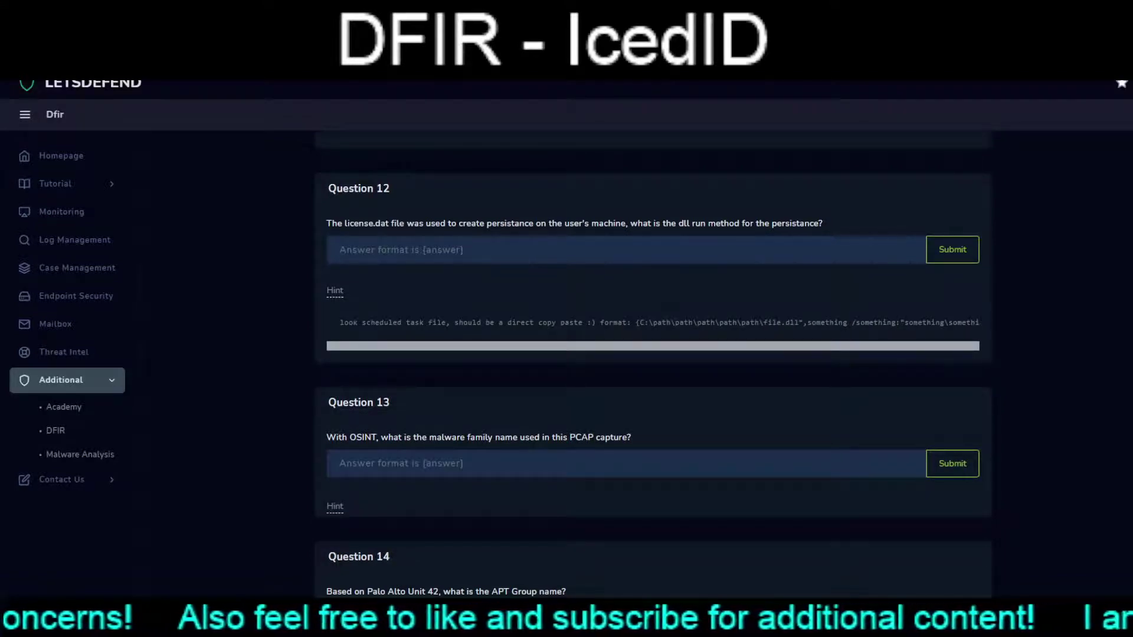
{"action": "scroll", "coordinate": [653, 323], "scroll_direction": "right", "scroll_amount": 2}
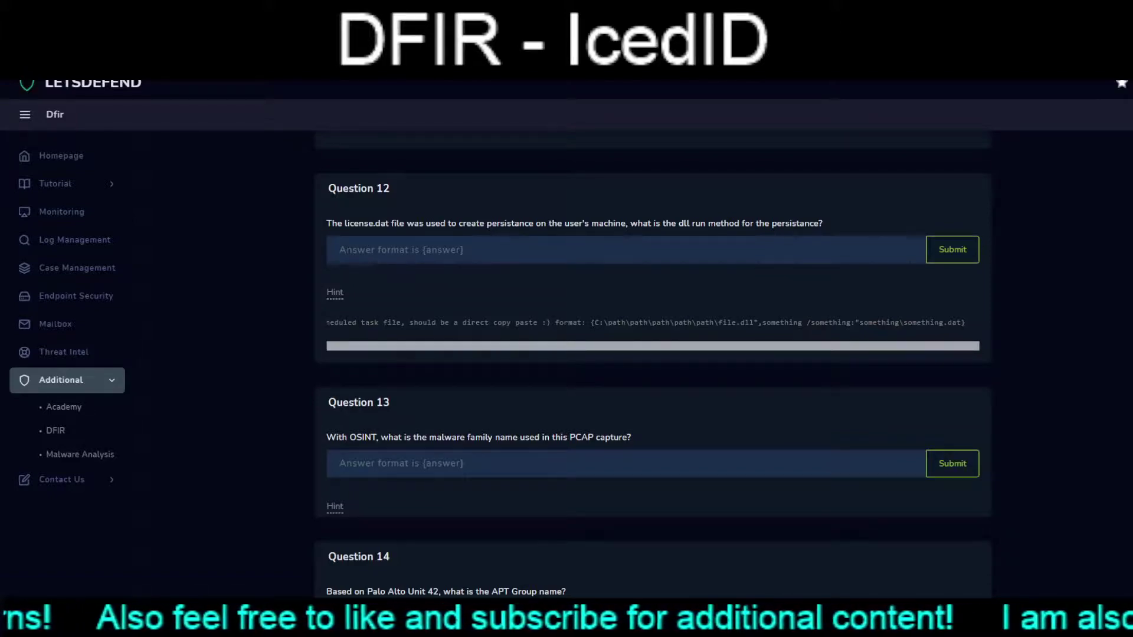
- Submit {C:\Users\user1\AppData\Local\user1\Tetoomdu64.dll",update /i:"ComicFantasy\license.dat} as the Question 12 answer for the persistence dll run method
{"action": "left_click", "coordinate": [340, 249]}
{"action": "type", "text": "{C:\\Users\\user1\\AppData\\Local\\user1\\Tetoomdu64.dll\",update /i:\"ComicFantasy\\license.dat}"}
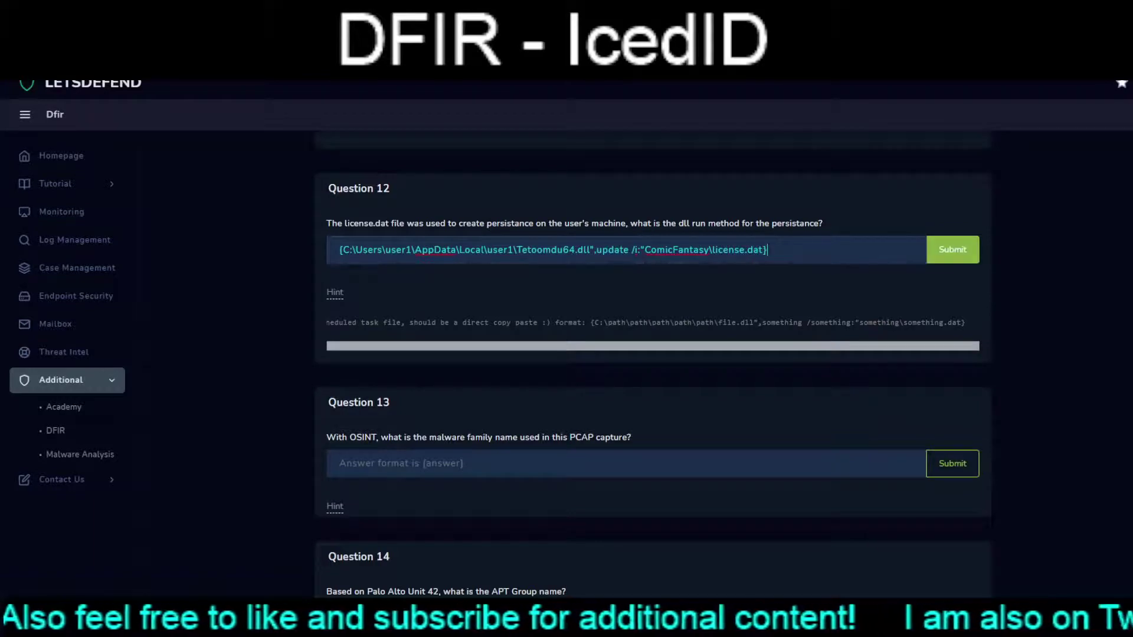
{"action": "left_click", "coordinate": [952, 250]}
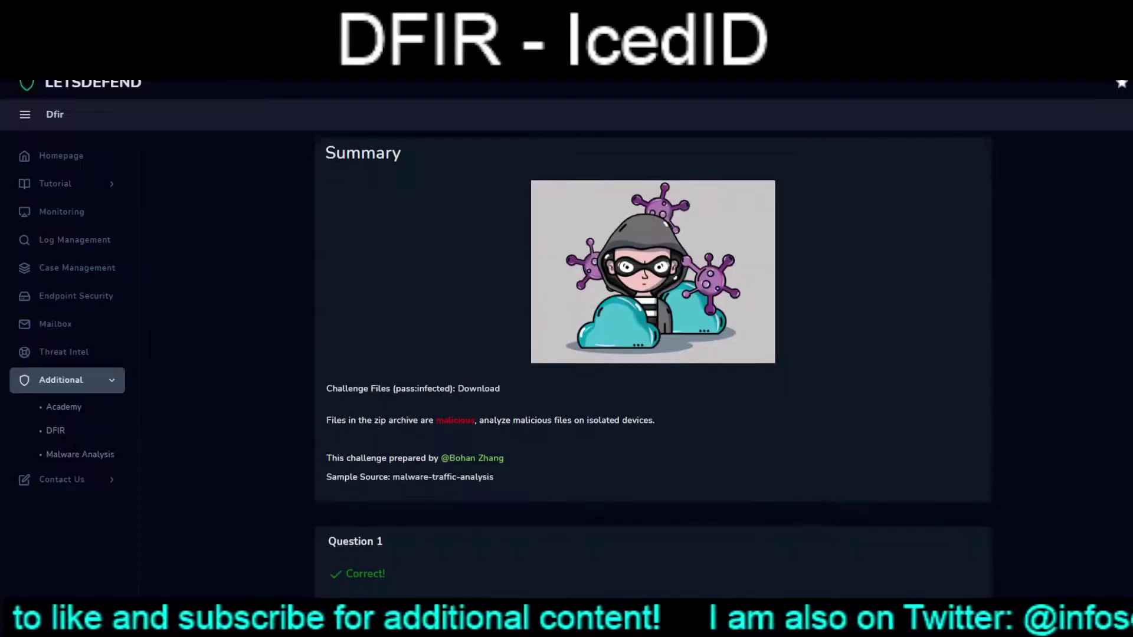
- Check the Question 12 result, and examine the scheduled task file's Arguments line, highlighting the quotation marks before the DLL path and after license.dat
{"action": "scroll", "coordinate": [653, 350], "scroll_direction": "down", "scroll_amount": 15}
{"action": "scroll", "coordinate": [653, 345], "scroll_direction": "down", "scroll_amount": 20}
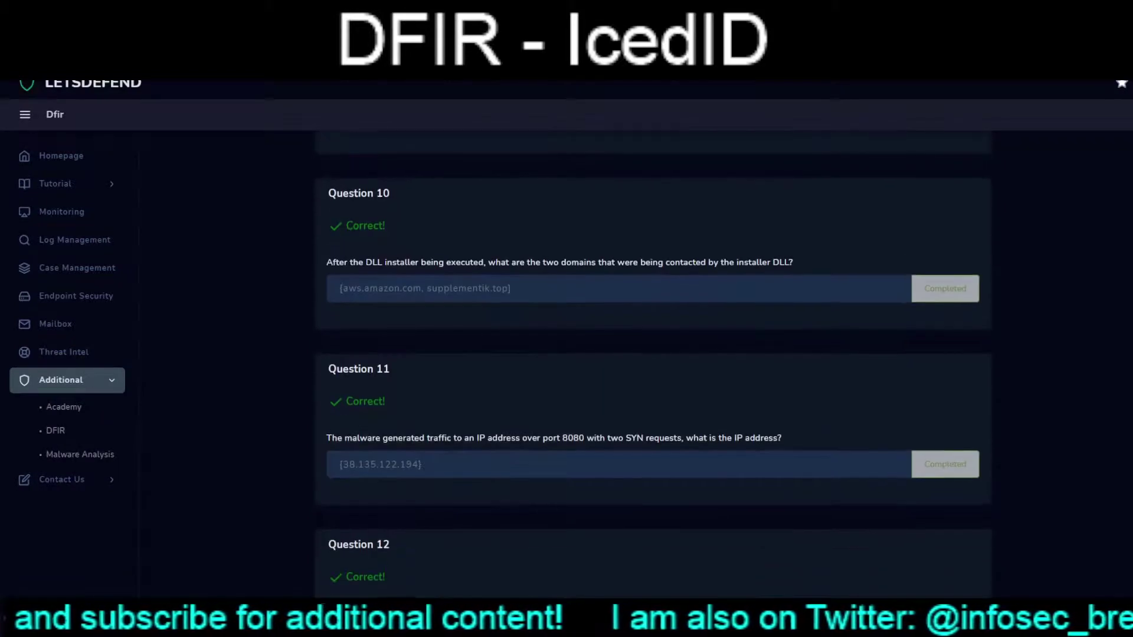
{"action": "scroll", "coordinate": [653, 345], "scroll_direction": "down", "scroll_amount": 1}
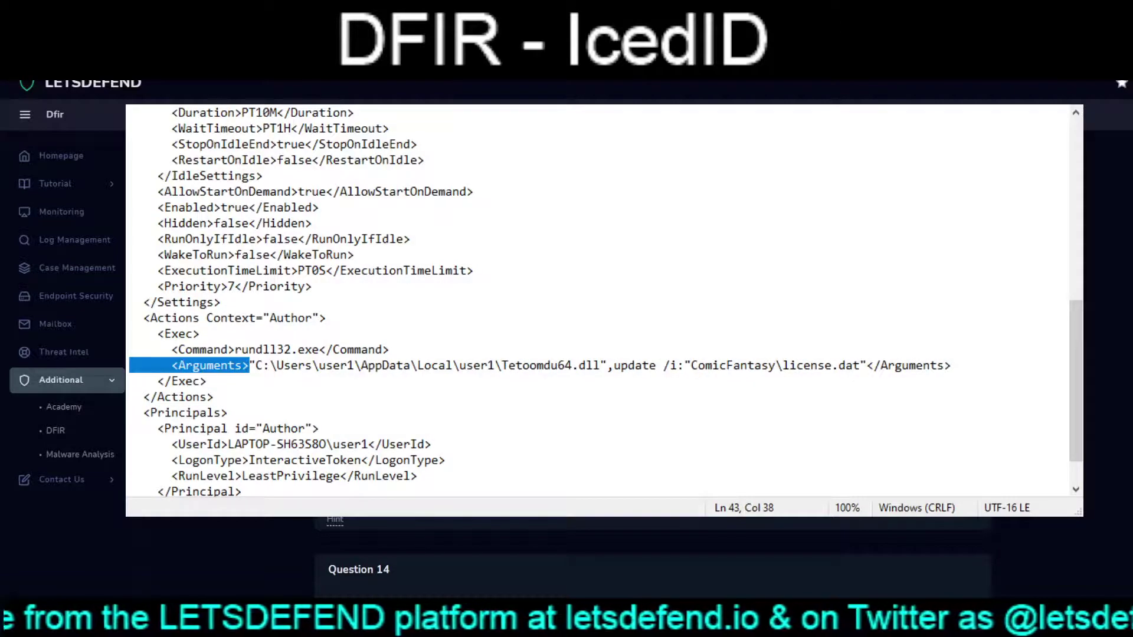
{"action": "left_click_drag", "start_coordinate": [249, 365], "coordinate": [256, 365]}
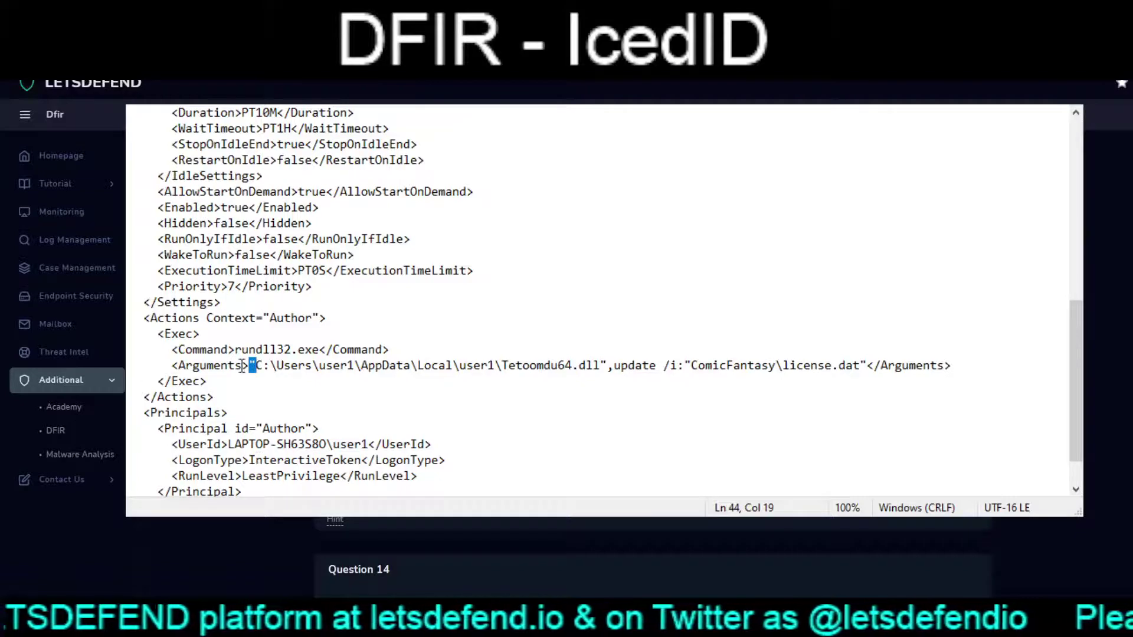
{"action": "left_click_drag", "start_coordinate": [859, 366], "coordinate": [866, 365]}
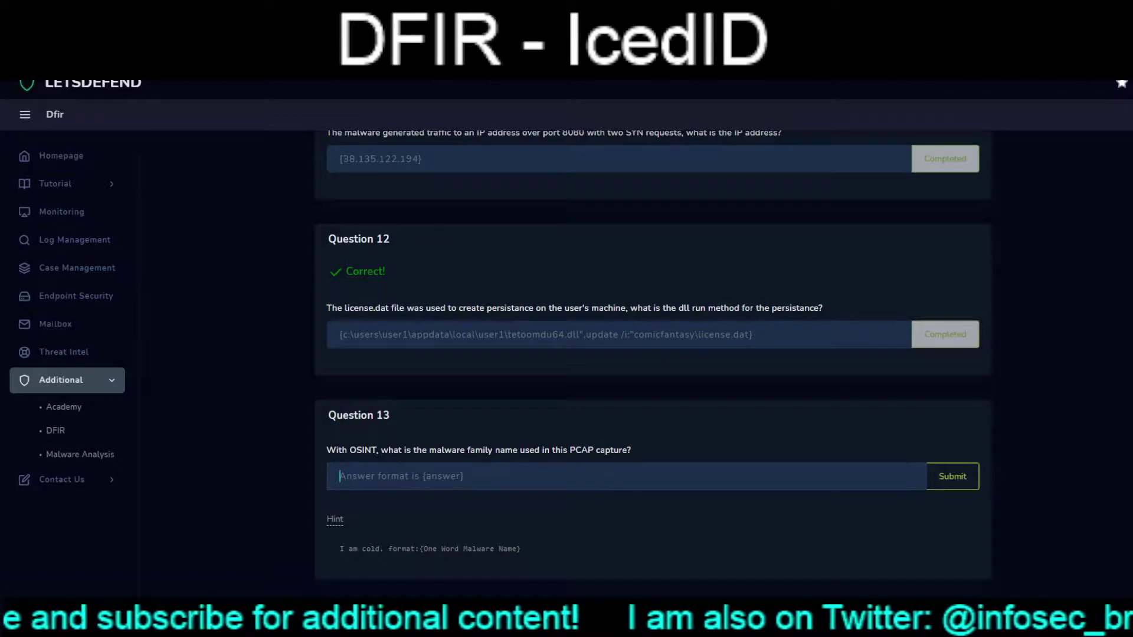
- Submit {IcedID} in LetsDefend as the Question 13 answer for the malware family name and check the result
{"action": "type", "text": "{IcedID}"}
{"action": "key", "text": "Return"}
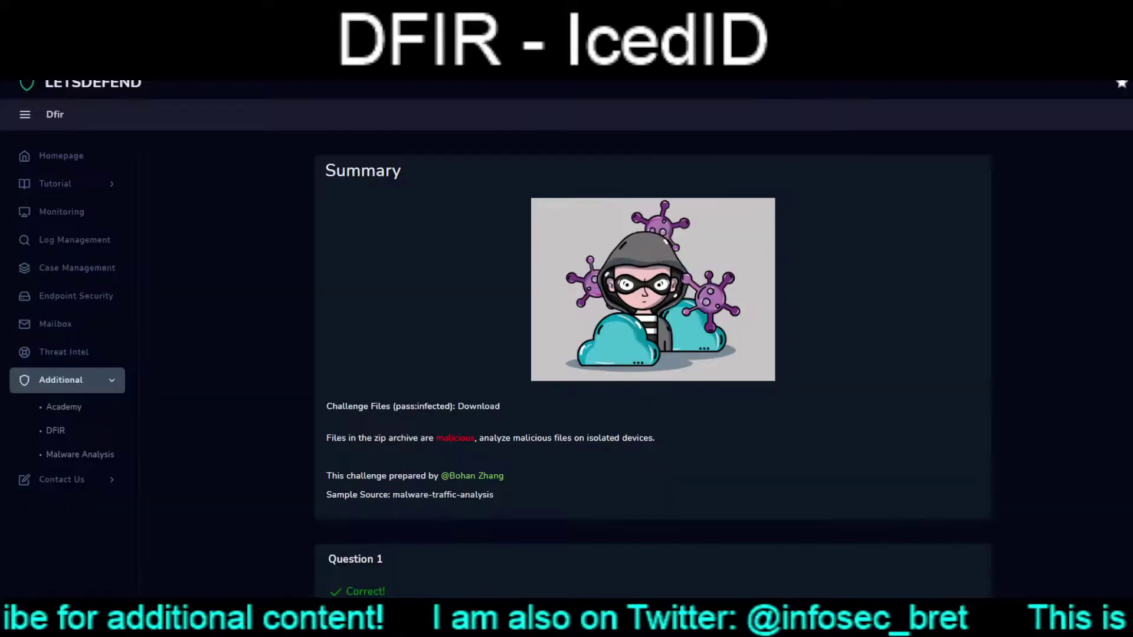
{"action": "scroll", "coordinate": [653, 351], "scroll_direction": "down", "scroll_amount": 20}
{"action": "scroll", "coordinate": [653, 351], "scroll_direction": "down", "scroll_amount": 15}
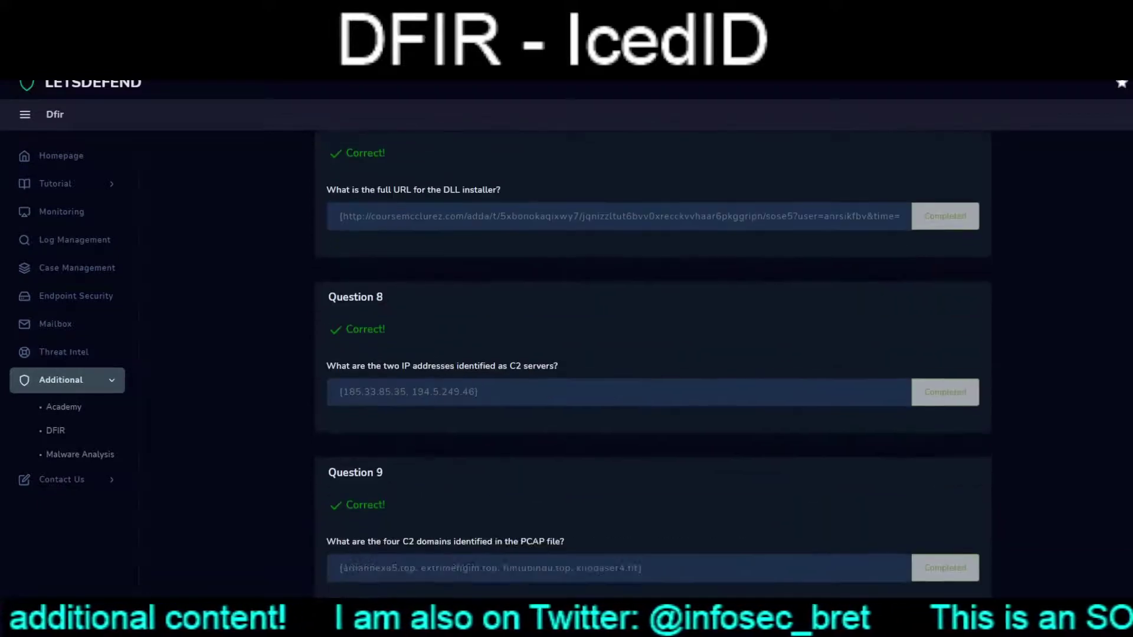
{"action": "scroll", "coordinate": [653, 351], "scroll_direction": "down", "scroll_amount": 2}
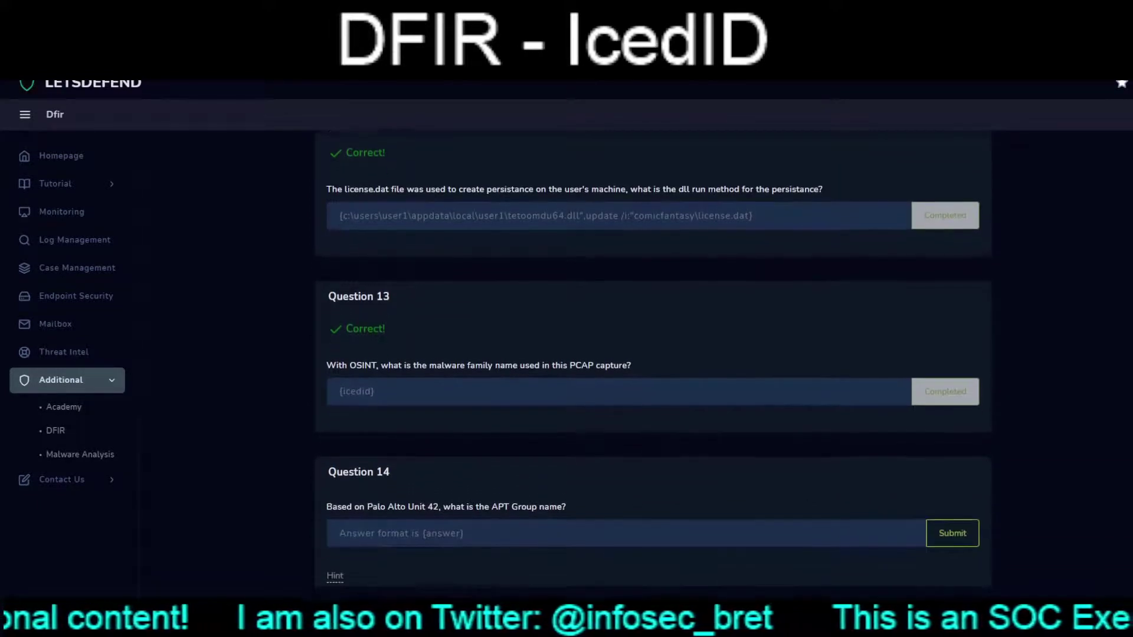
- Read Unit 42's Ta551-shathak page for the IcedID campaign's group and submit {TA551} in LetsDefend as the Question 14 APT group name
{"action": "scroll", "coordinate": [653, 351], "scroll_direction": "down", "scroll_amount": 1}
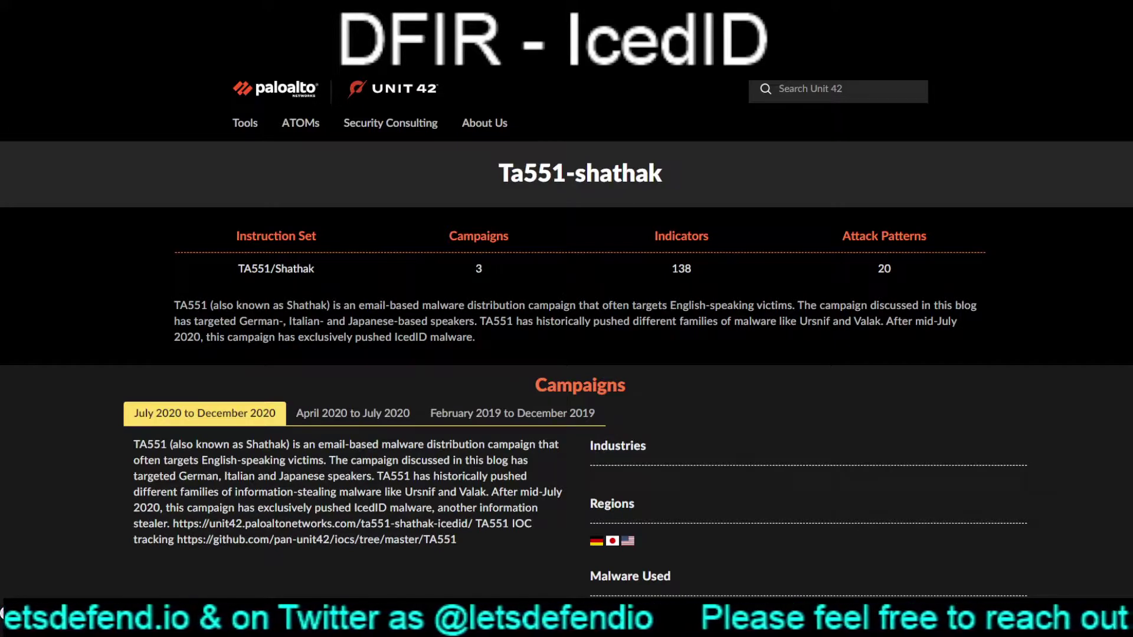
{"action": "double_click", "coordinate": [411, 336]}
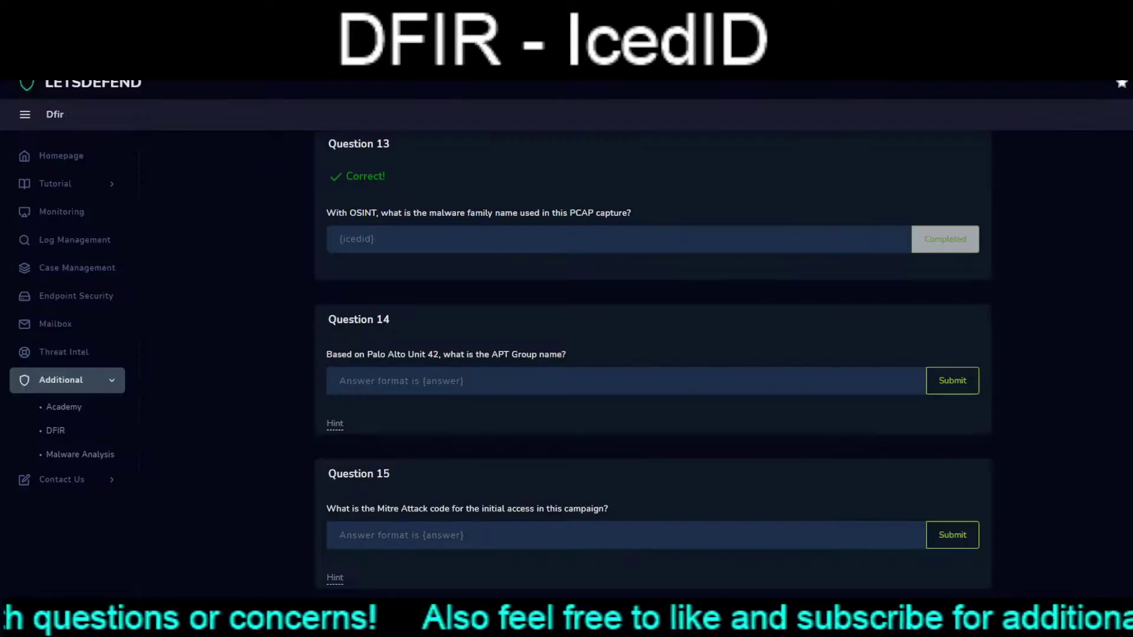
{"action": "left_click", "coordinate": [340, 381]}
{"action": "type", "text": "{TA551}"}
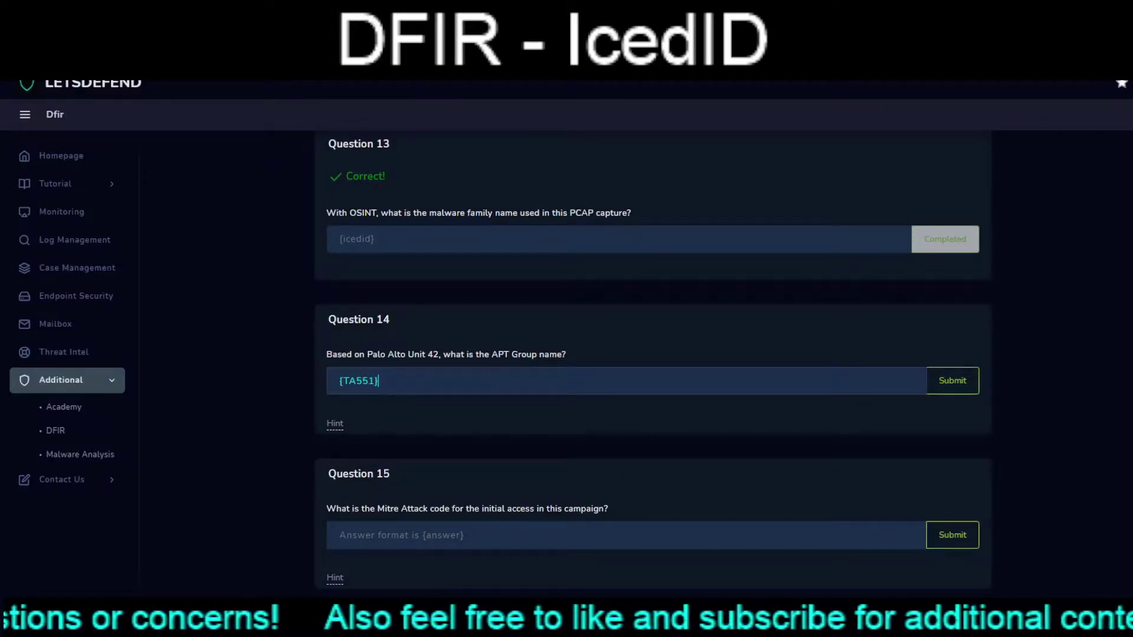
{"action": "key", "text": "Return"}
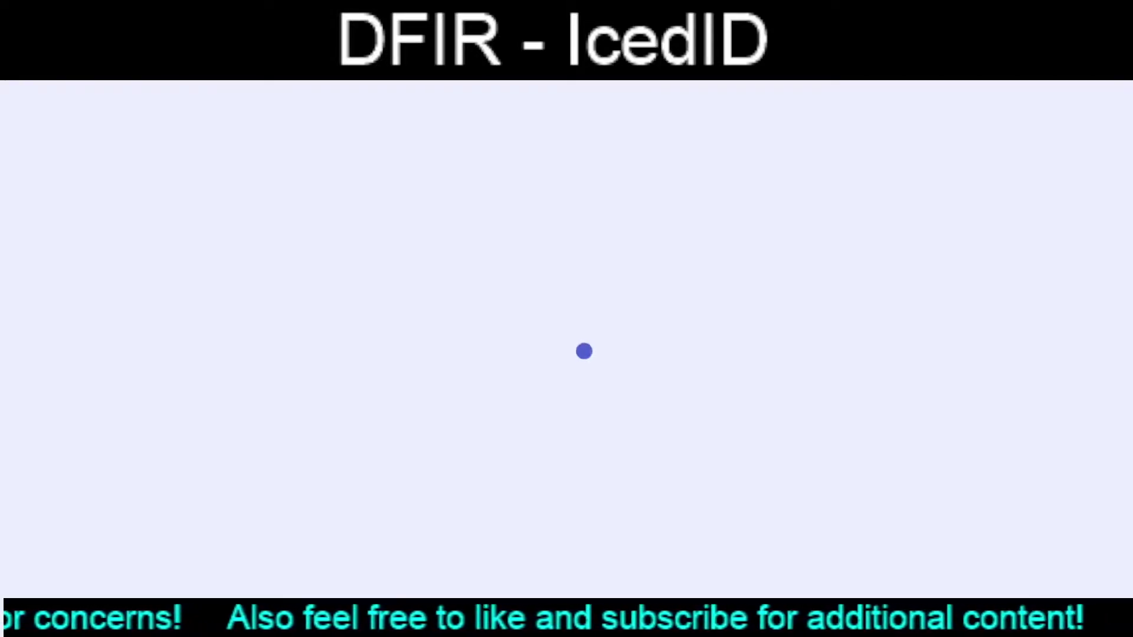
{"action": "scroll", "coordinate": [653, 346], "scroll_direction": "down", "scroll_amount": 20}
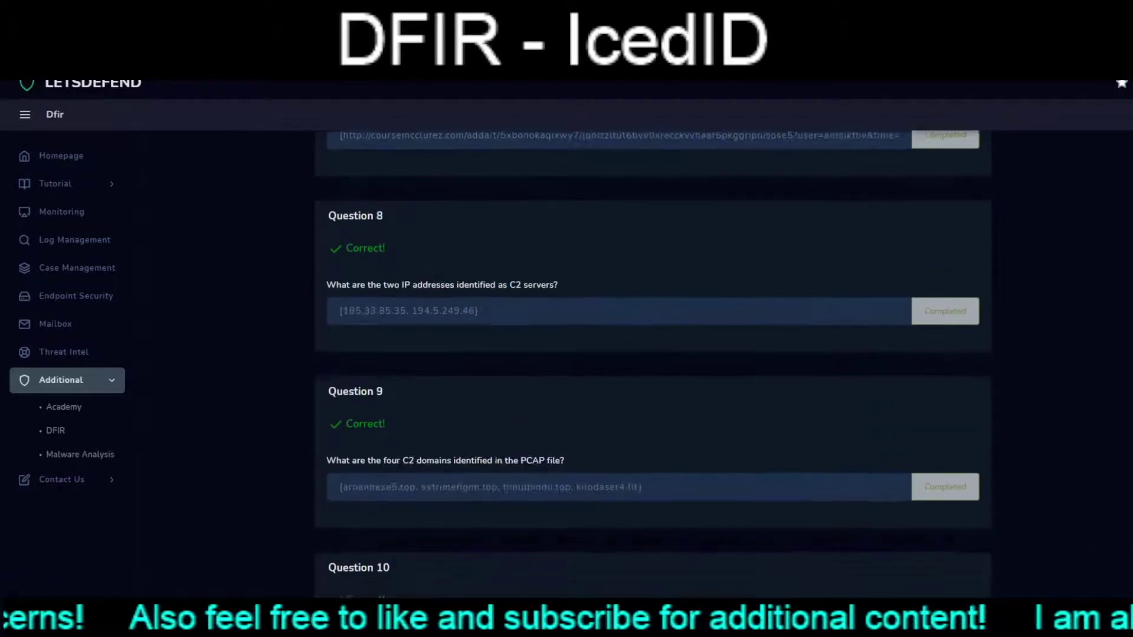